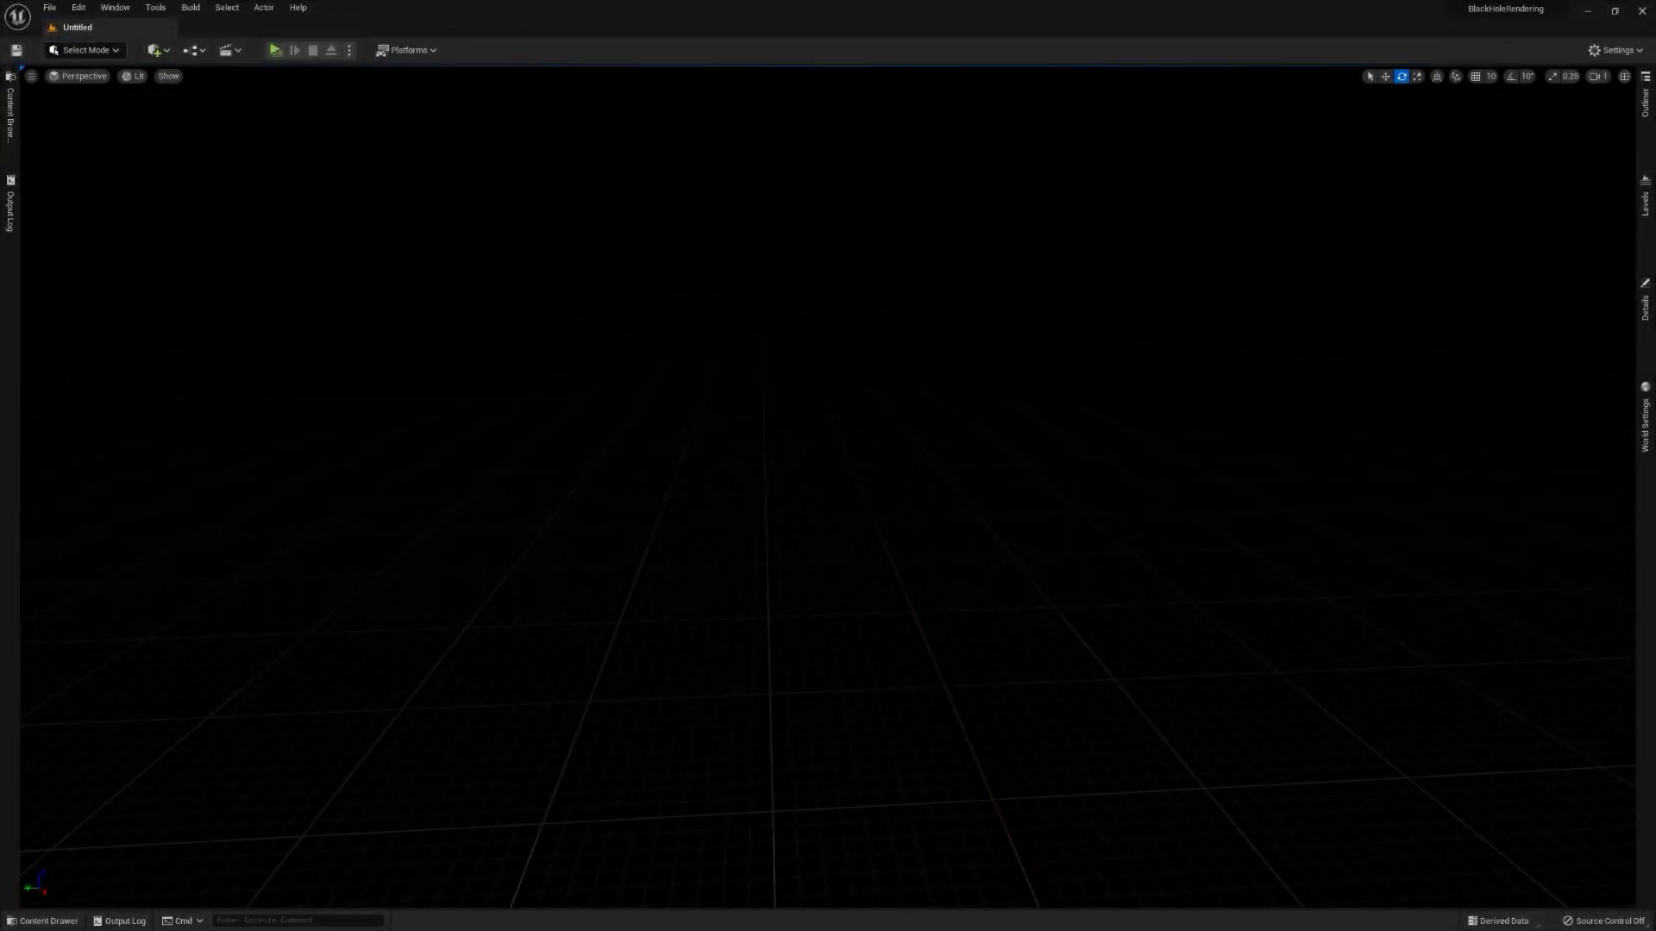
pyautogui.press('w')
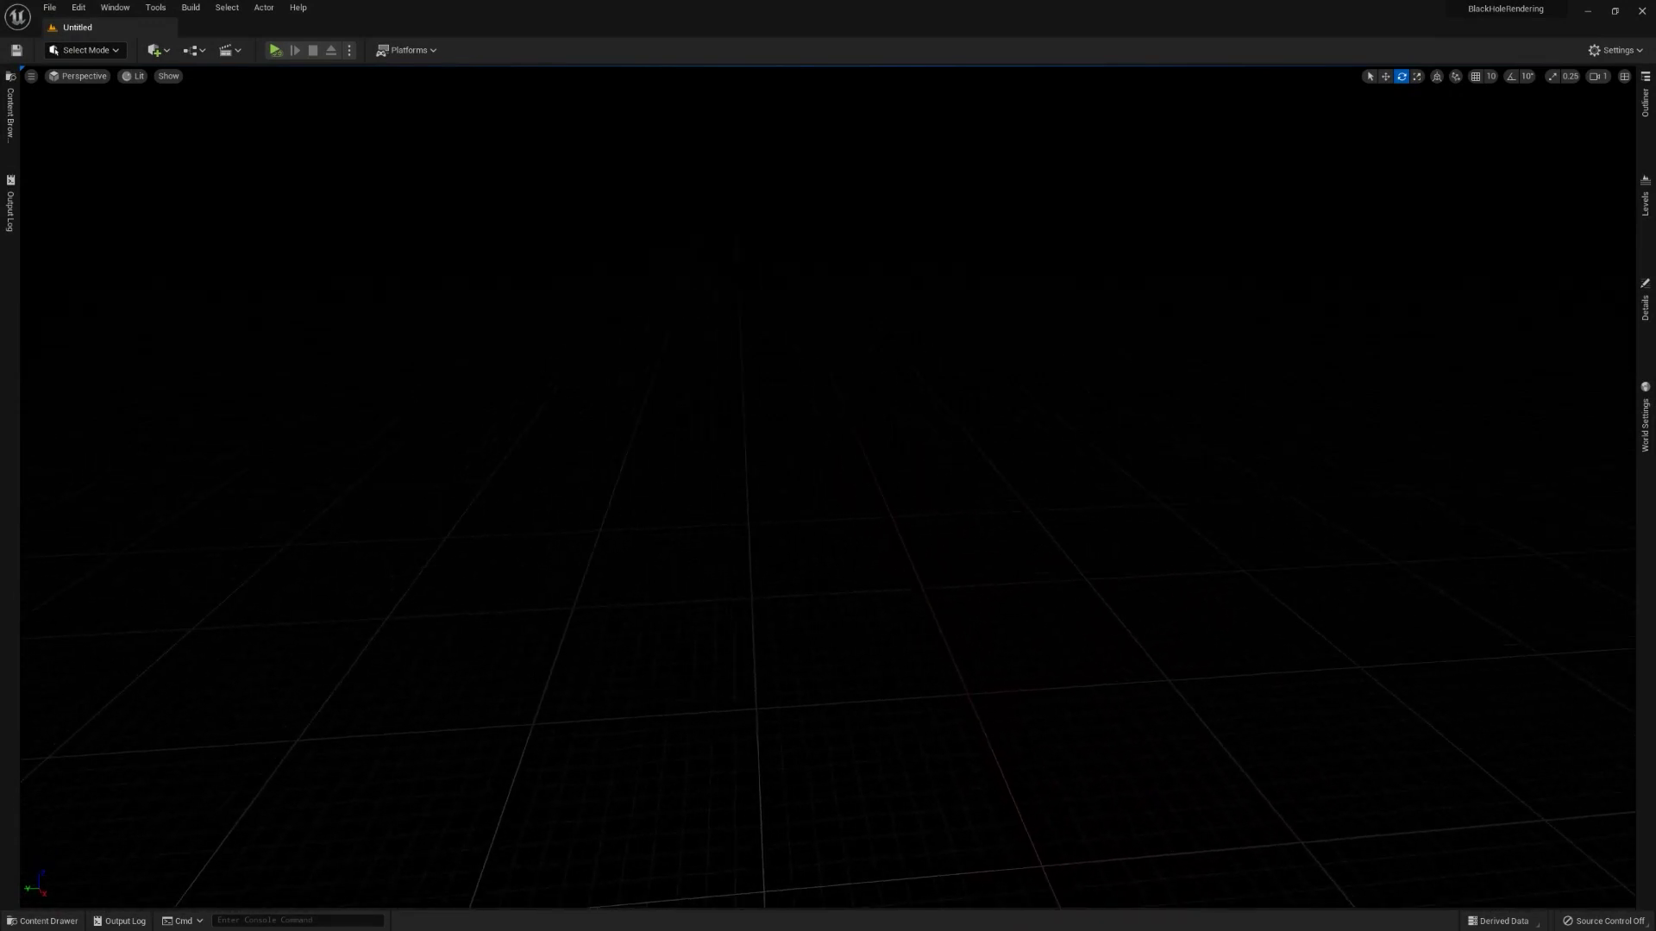
pyautogui.press('w')
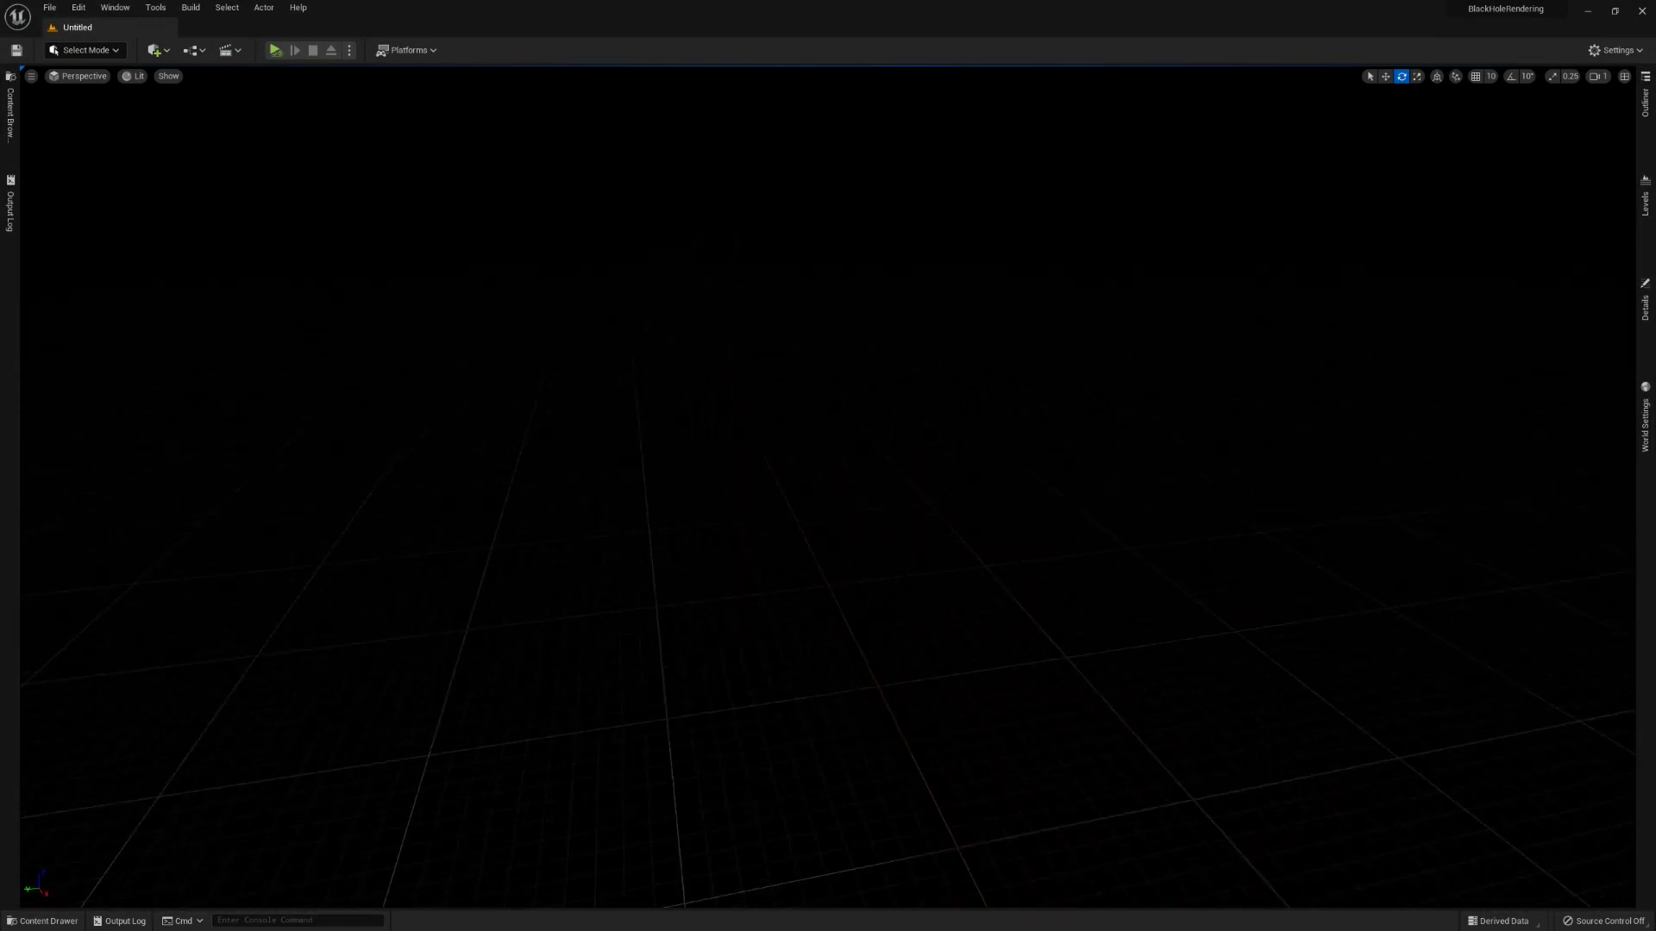
pyautogui.press('w')
# - Create a new material named M_BlackHole in the BlackHole content folder
pyautogui.hotkey('ctrl', 'space')
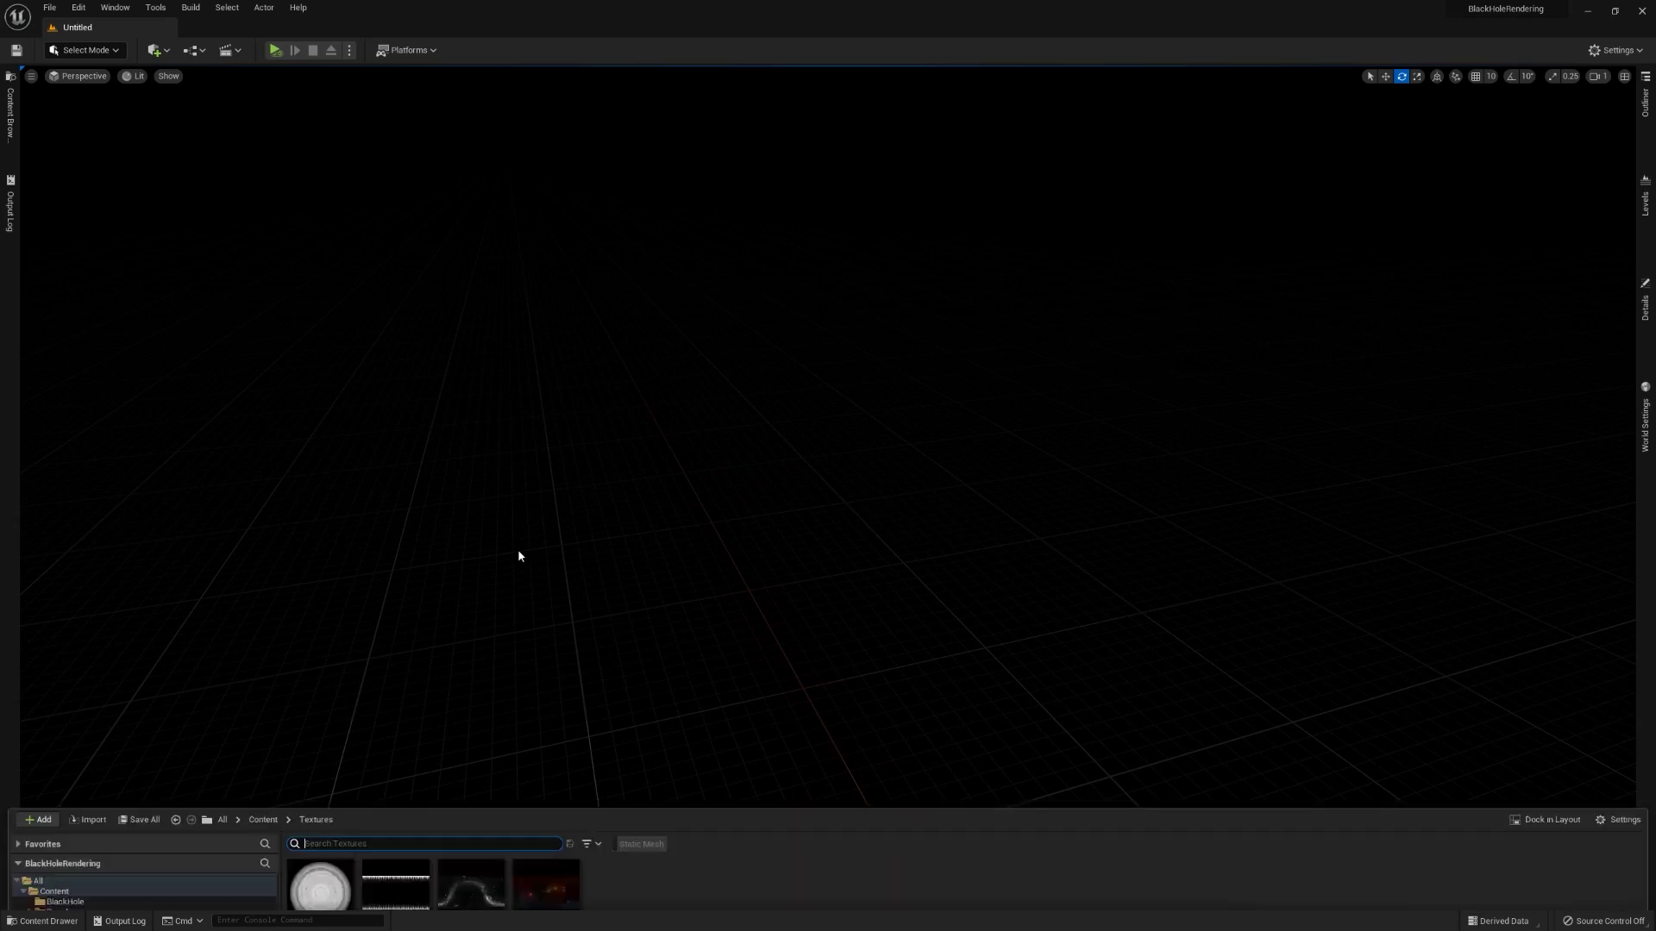
pyautogui.click(76, 661)
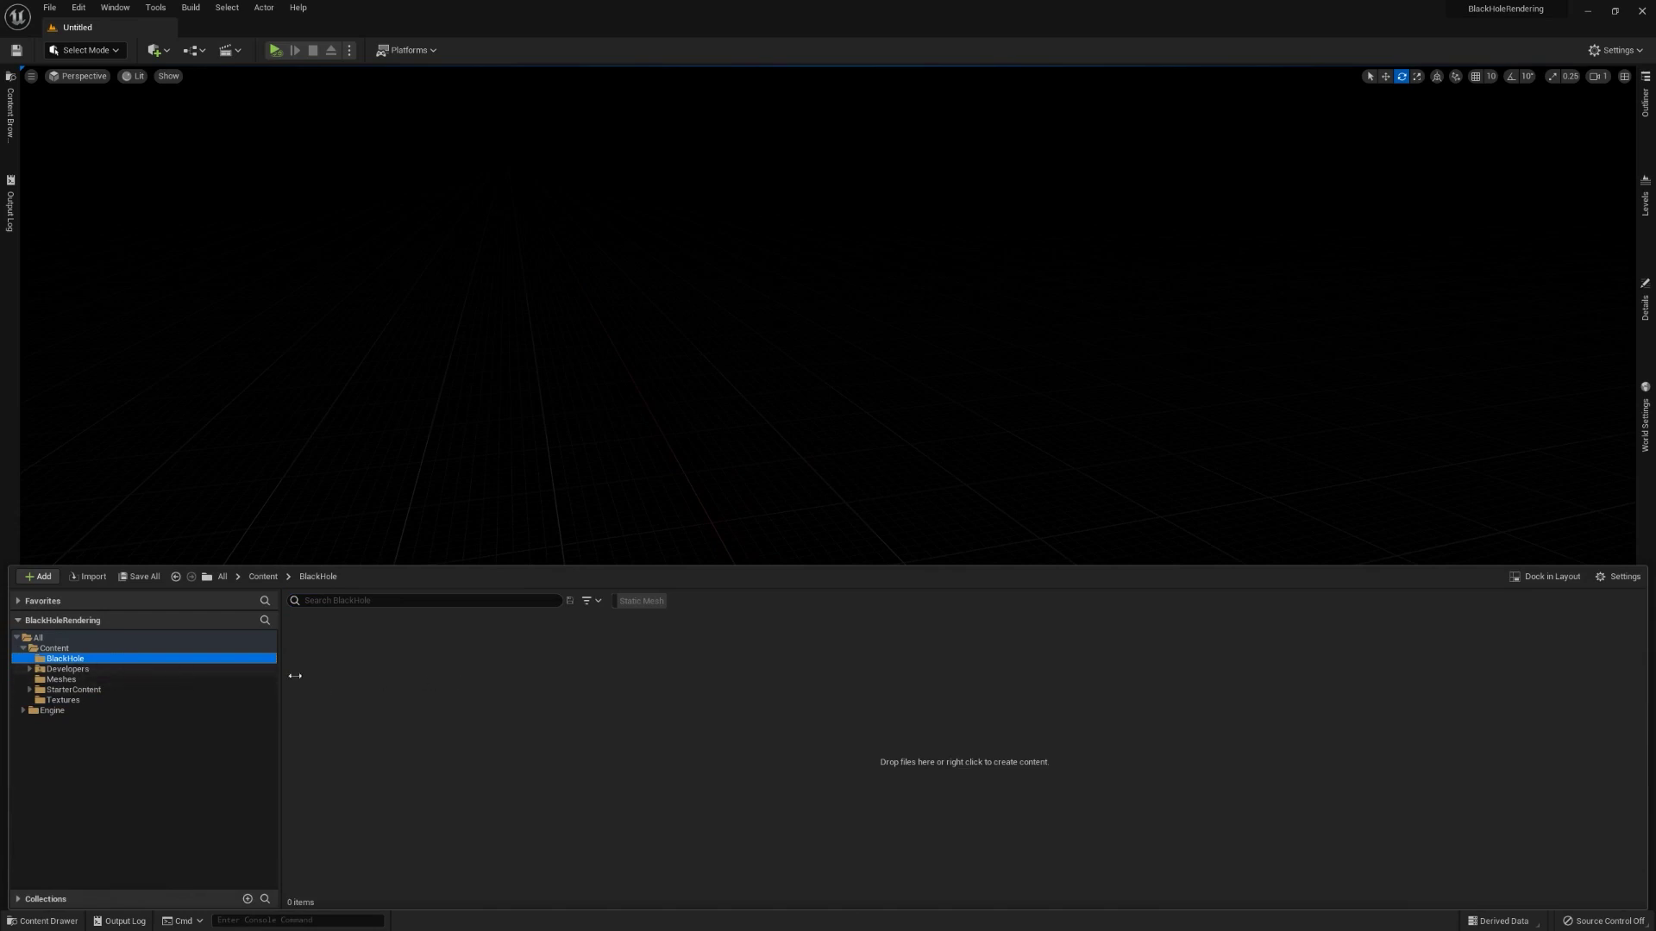
pyautogui.click(458, 694)
pyautogui.rightClick(459, 694)
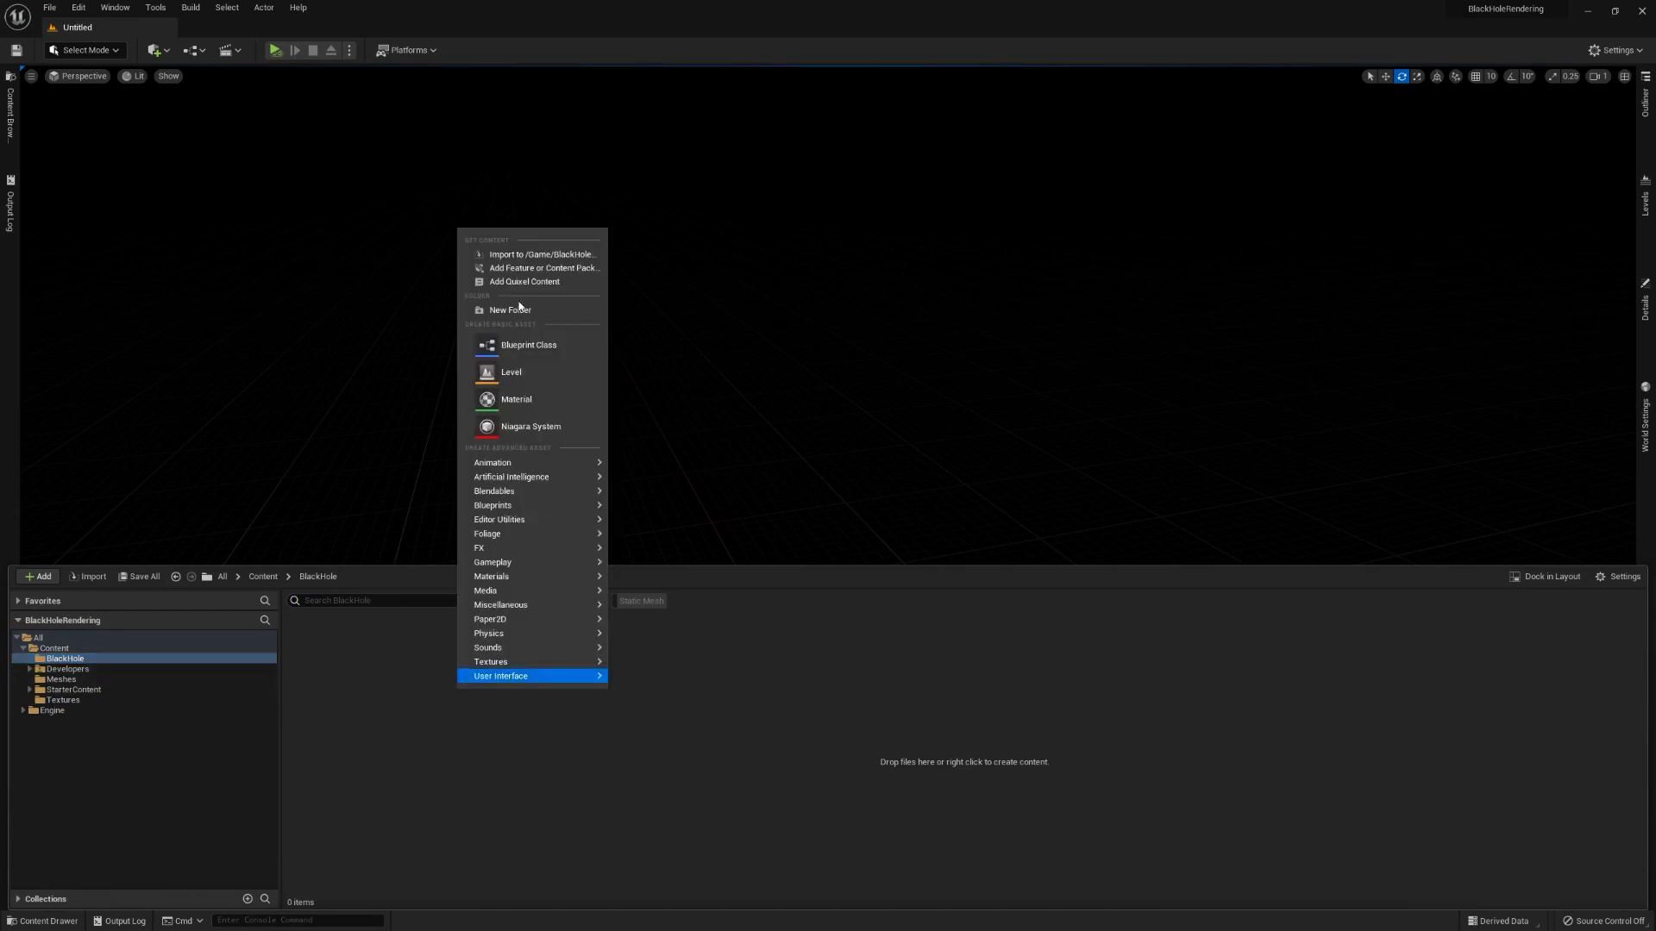
pyautogui.click(522, 388)
pyautogui.write('M_')
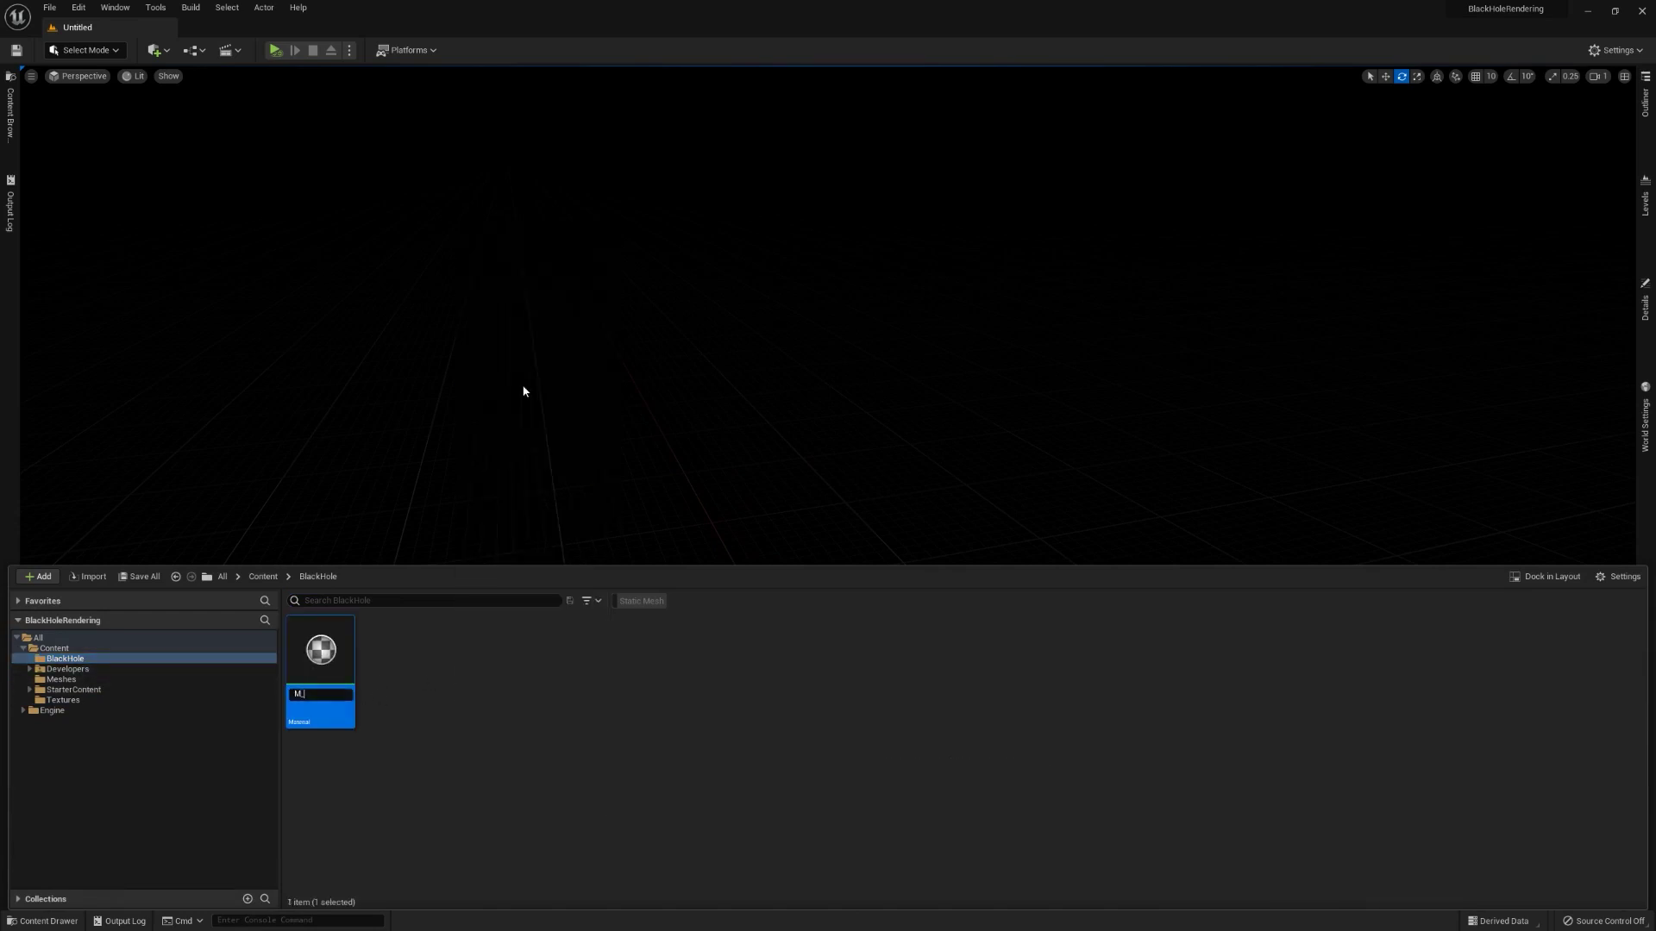
pyautogui.write('BlackHole')
pyautogui.press('Return')
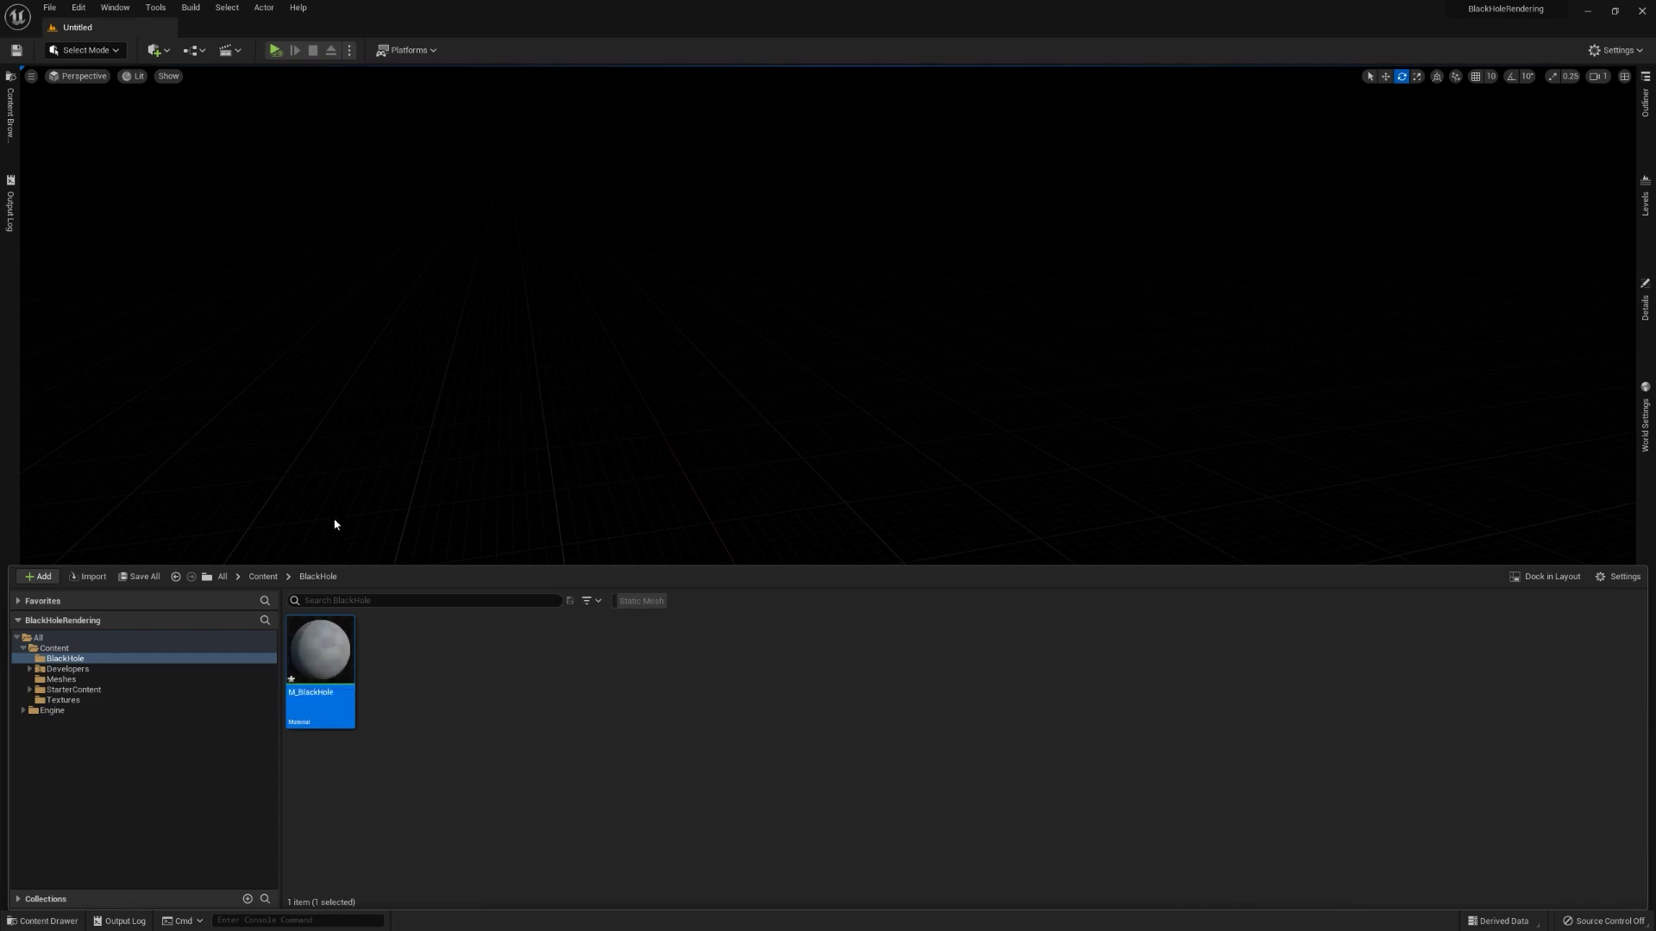
# - Open the M_BlackHole material for editing and turn off the environment display in its preview scene
pyautogui.doubleClick(328, 662)
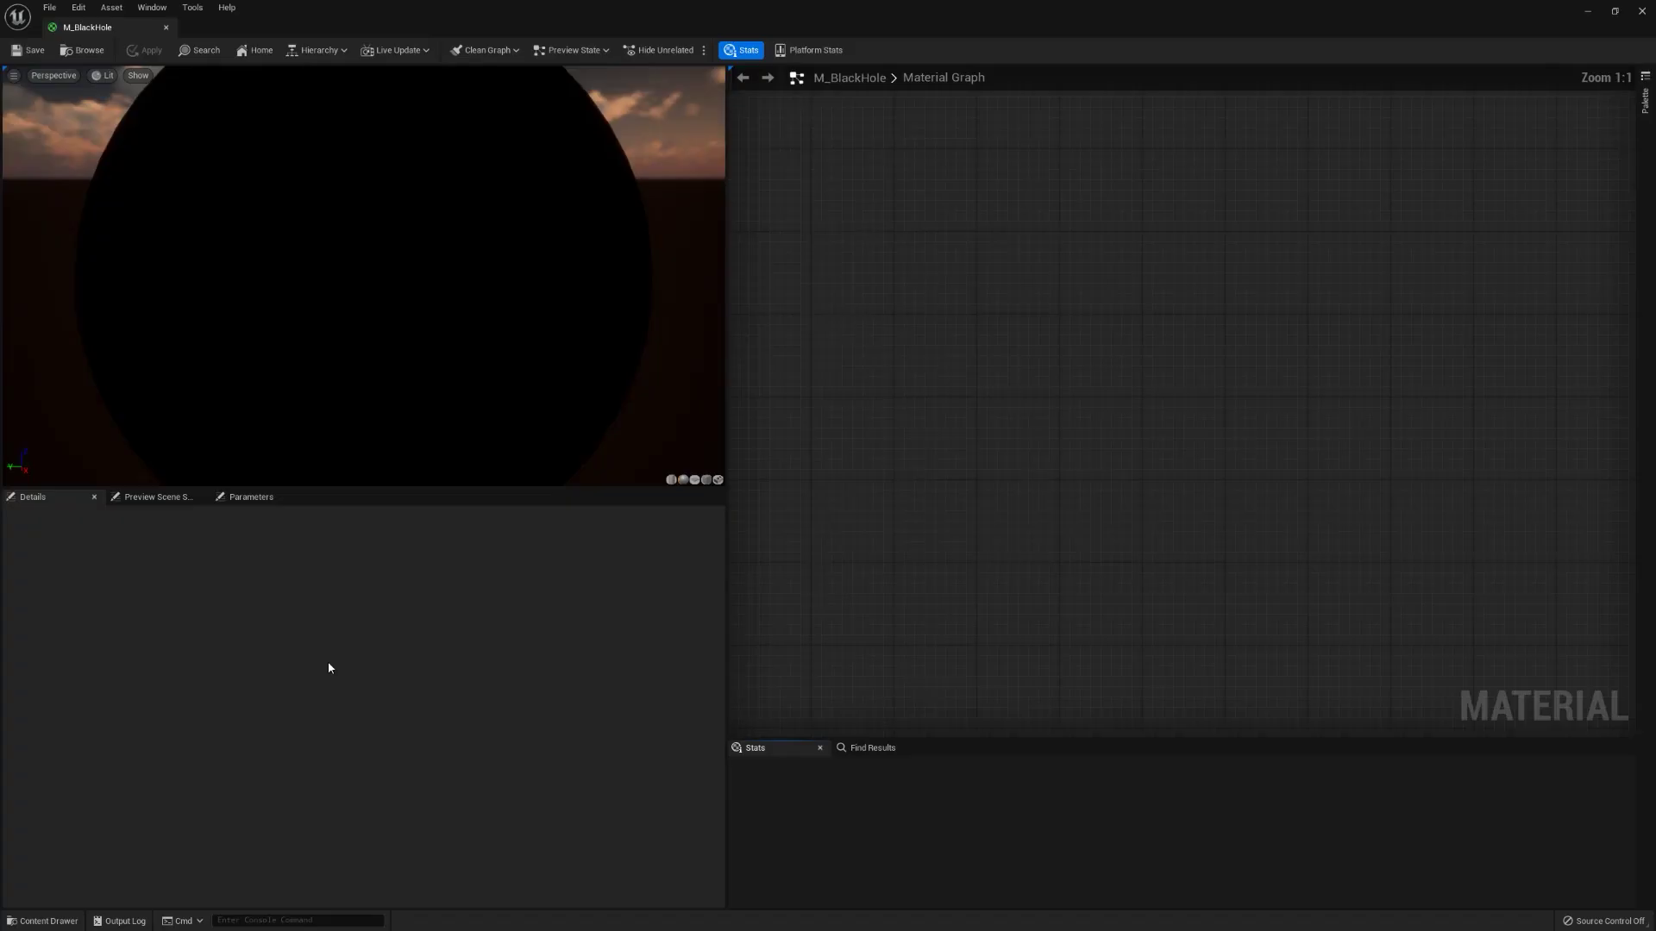
pyautogui.moveTo(854, 439); pyautogui.dragTo(1076, 440, button='right')
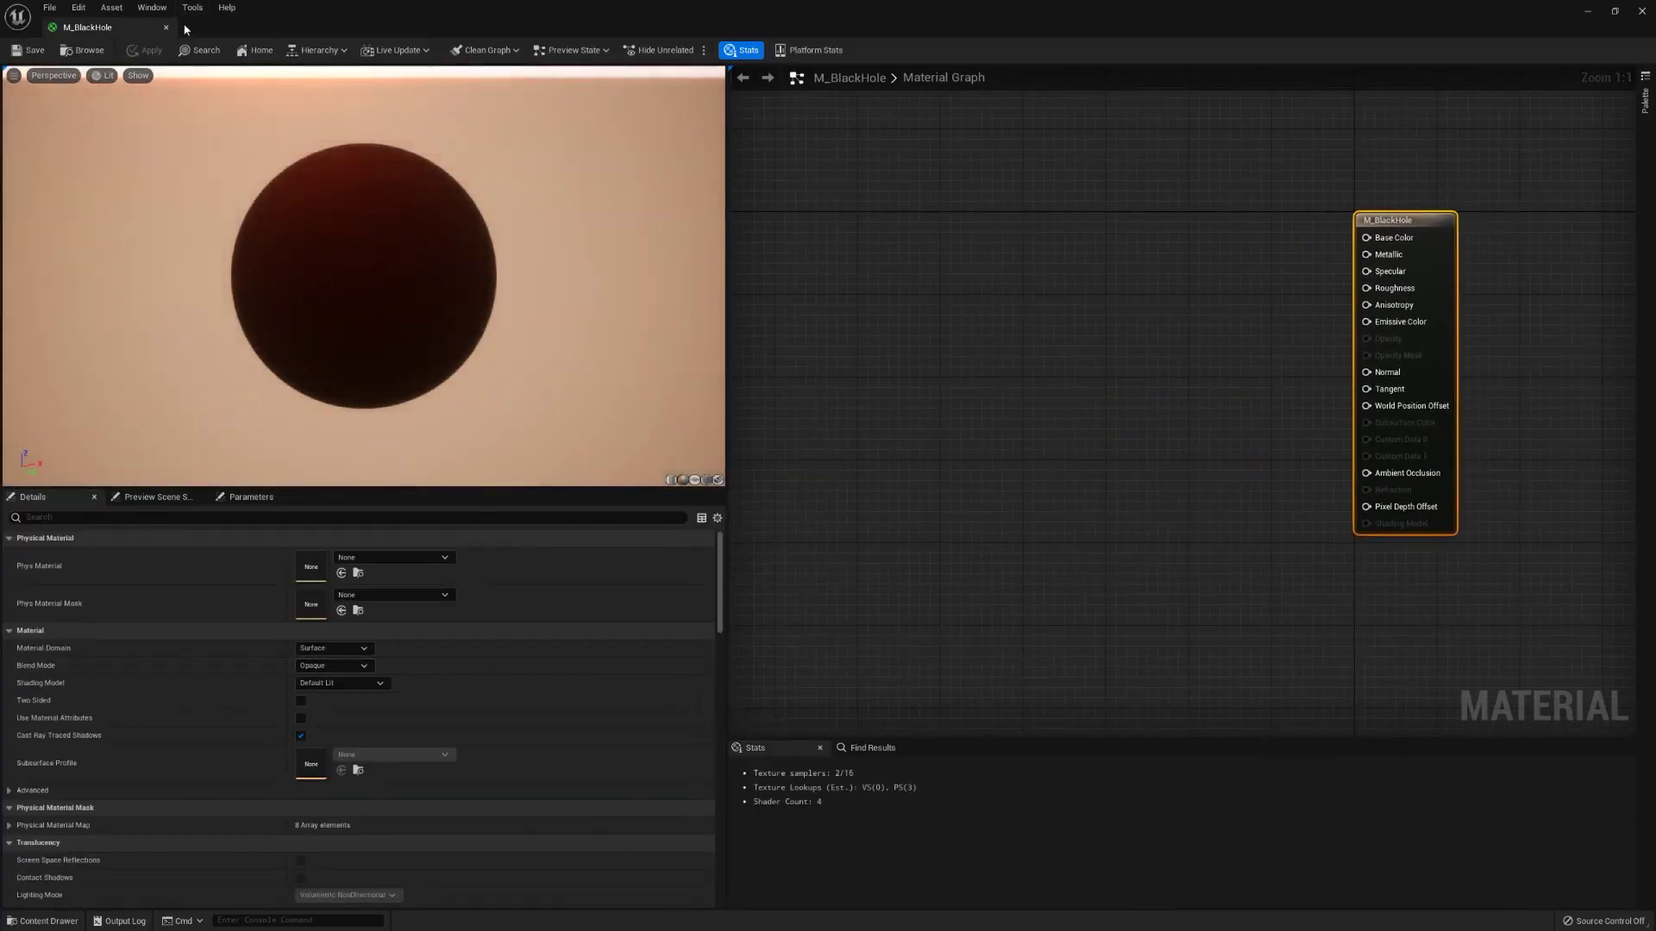
pyautogui.click(160, 497)
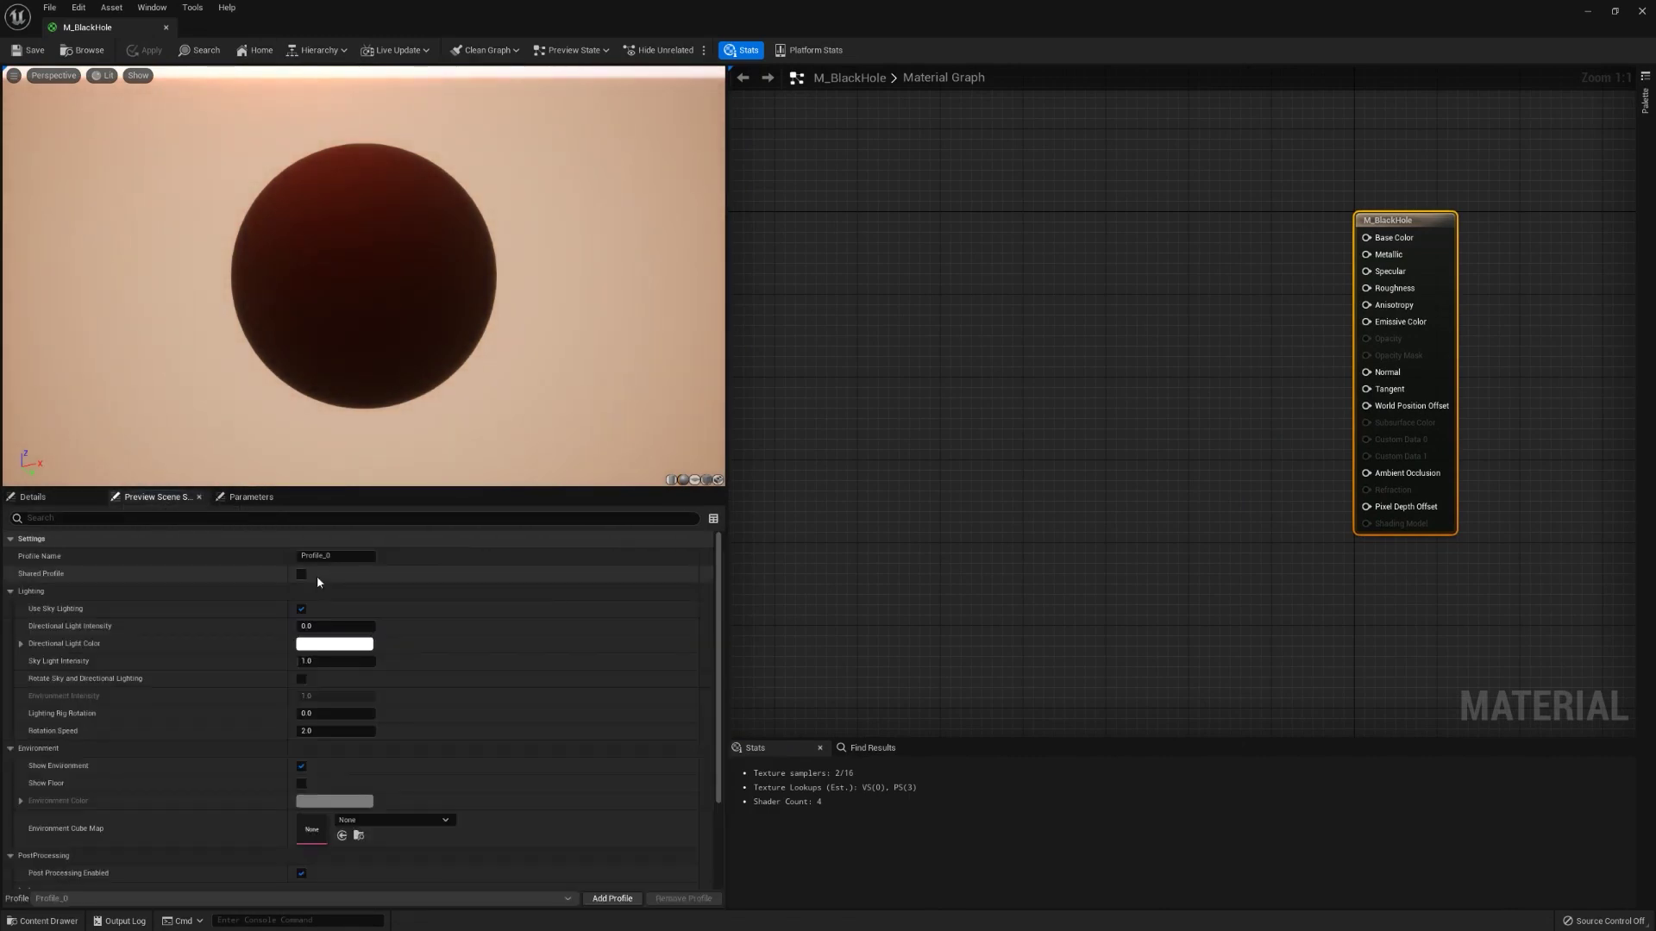
pyautogui.click(301, 767)
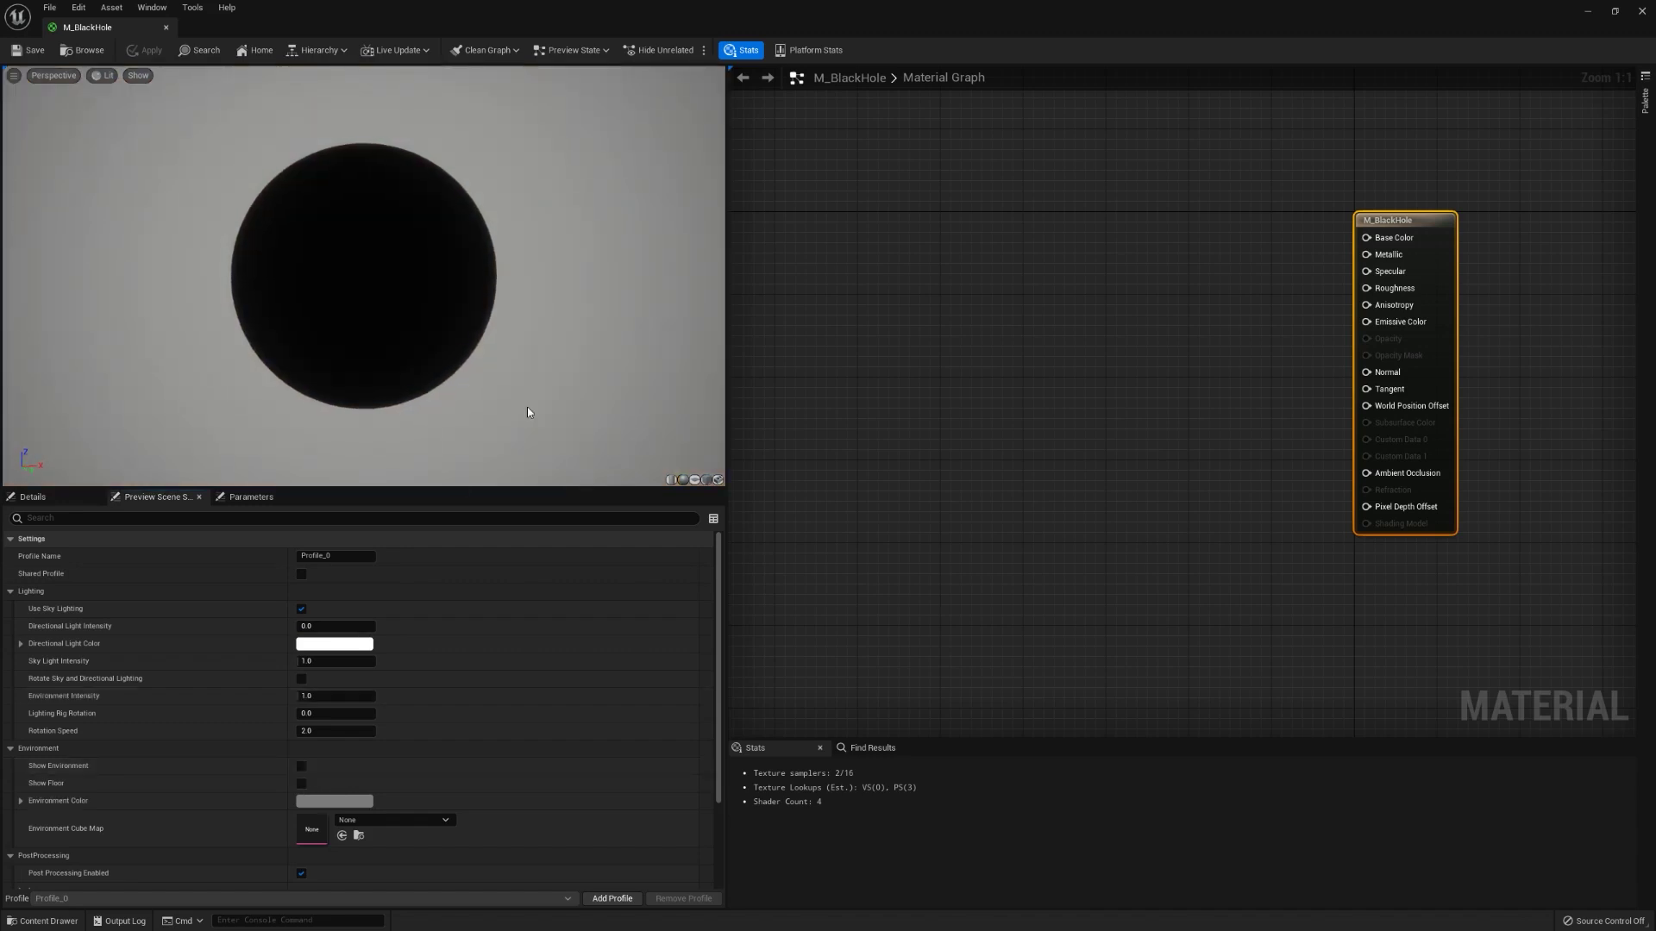
# - Darken the preview scene's environment color to near black
pyautogui.click(326, 802)
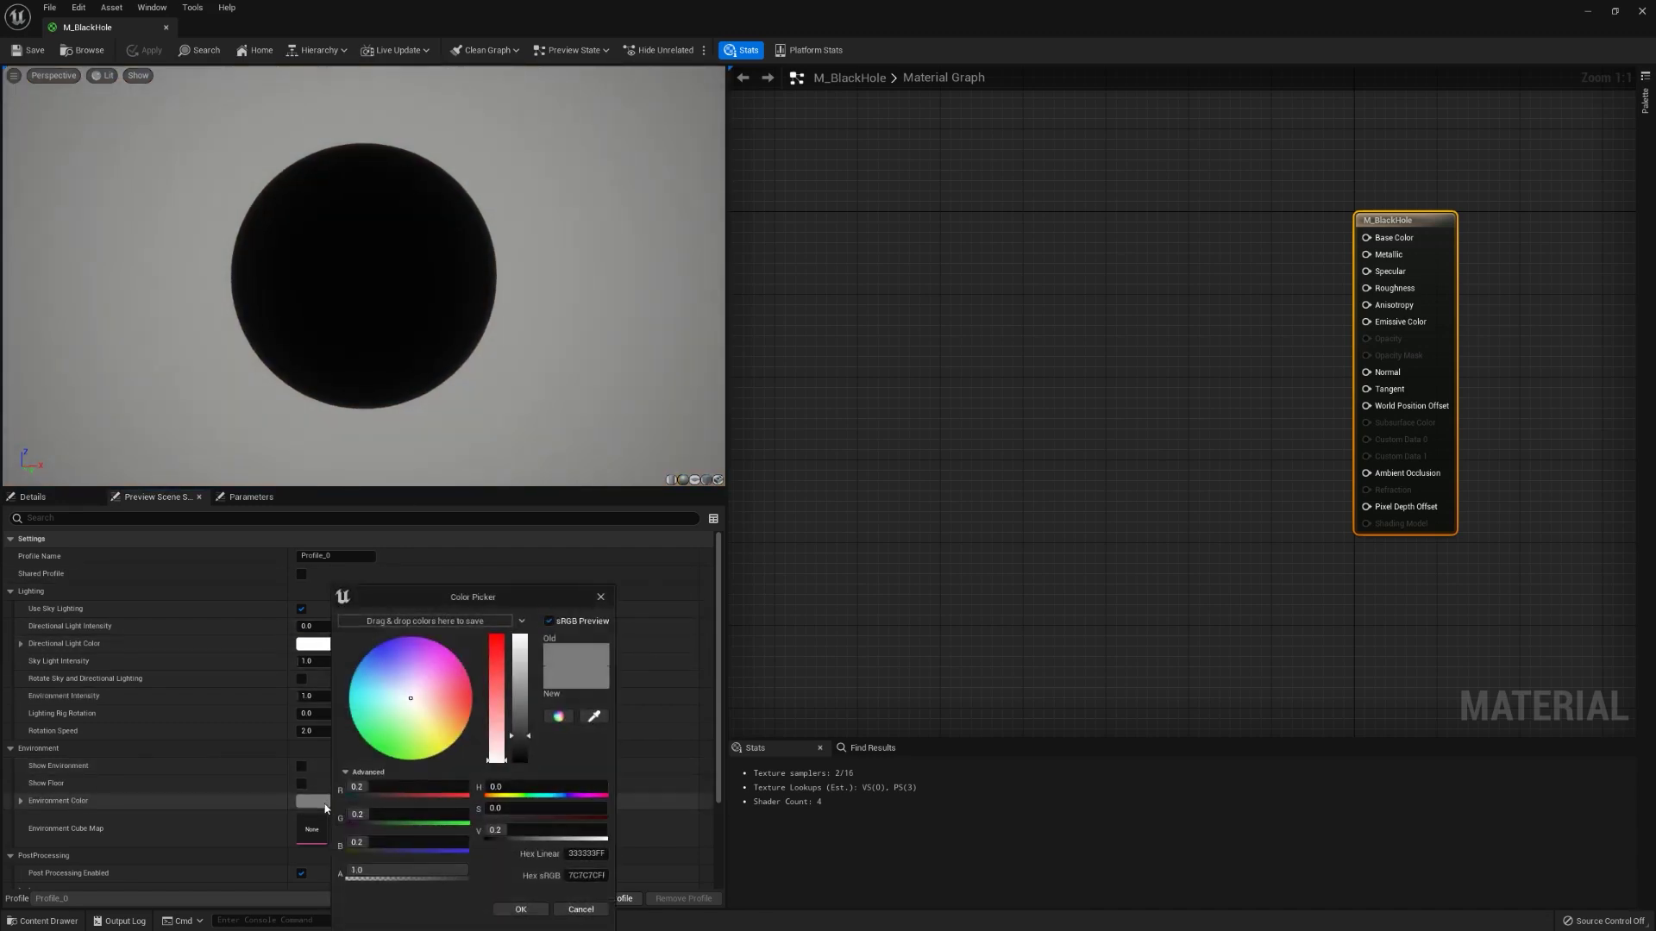
pyautogui.moveTo(528, 736); pyautogui.dragTo(530, 758)
pyautogui.click(520, 908)
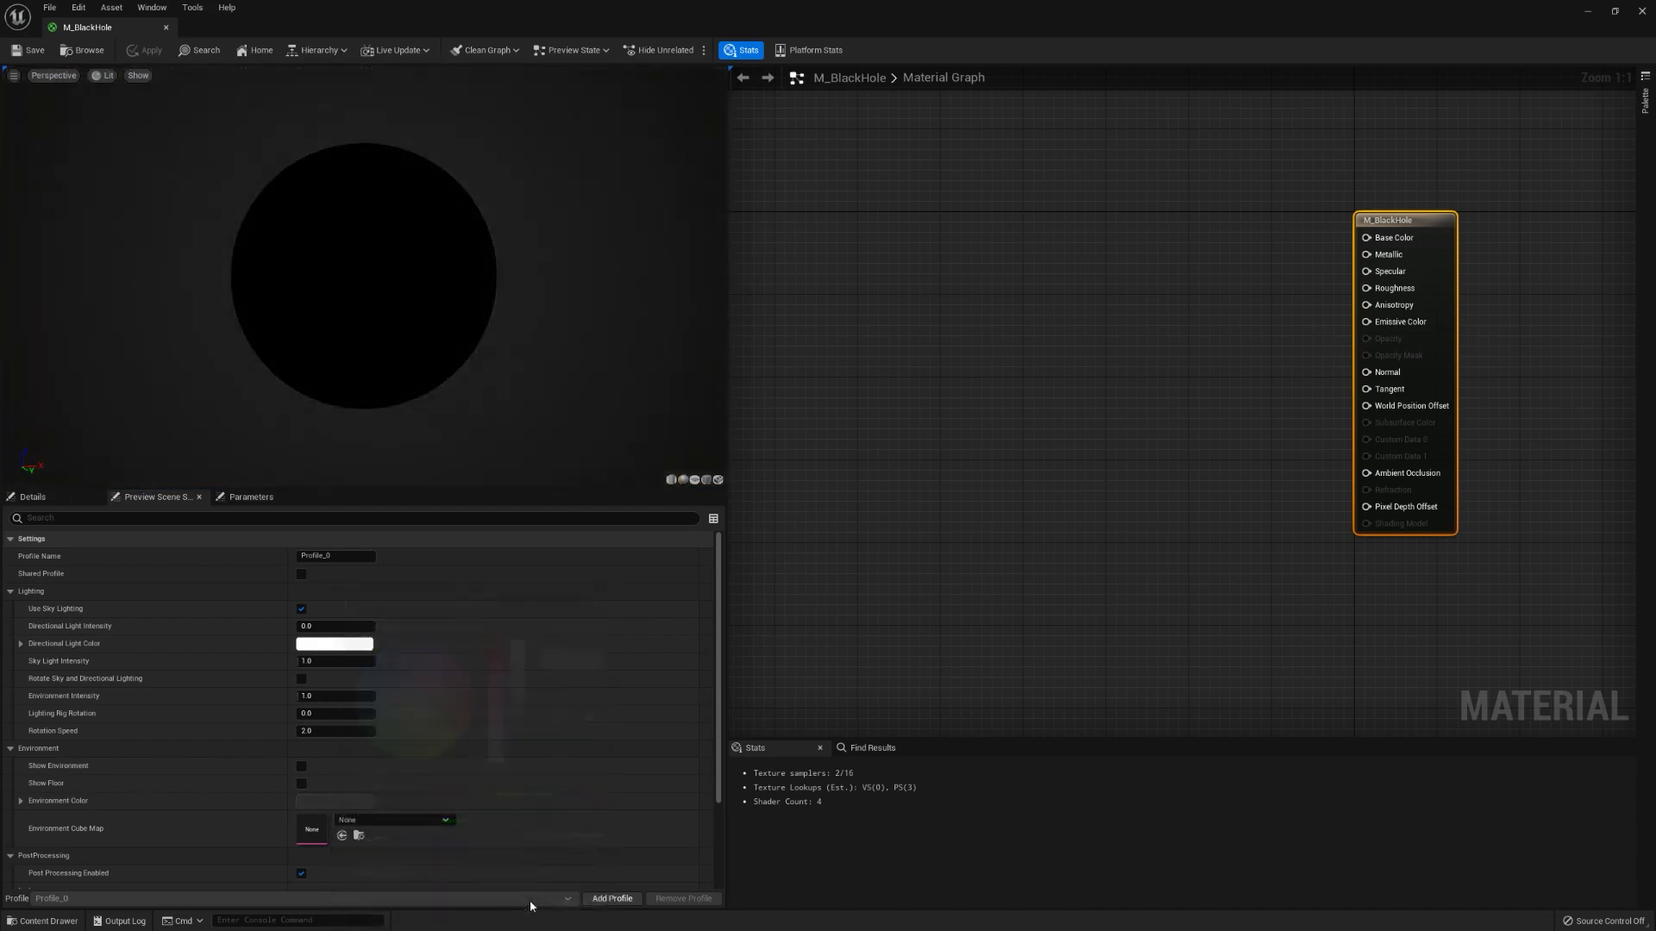
pyautogui.scroll(2, 468, 263)
# - Use the InvertedSphereHQ mesh from the Meshes folder as the material's preview mesh
pyautogui.hotkey('ctrl', 'space')
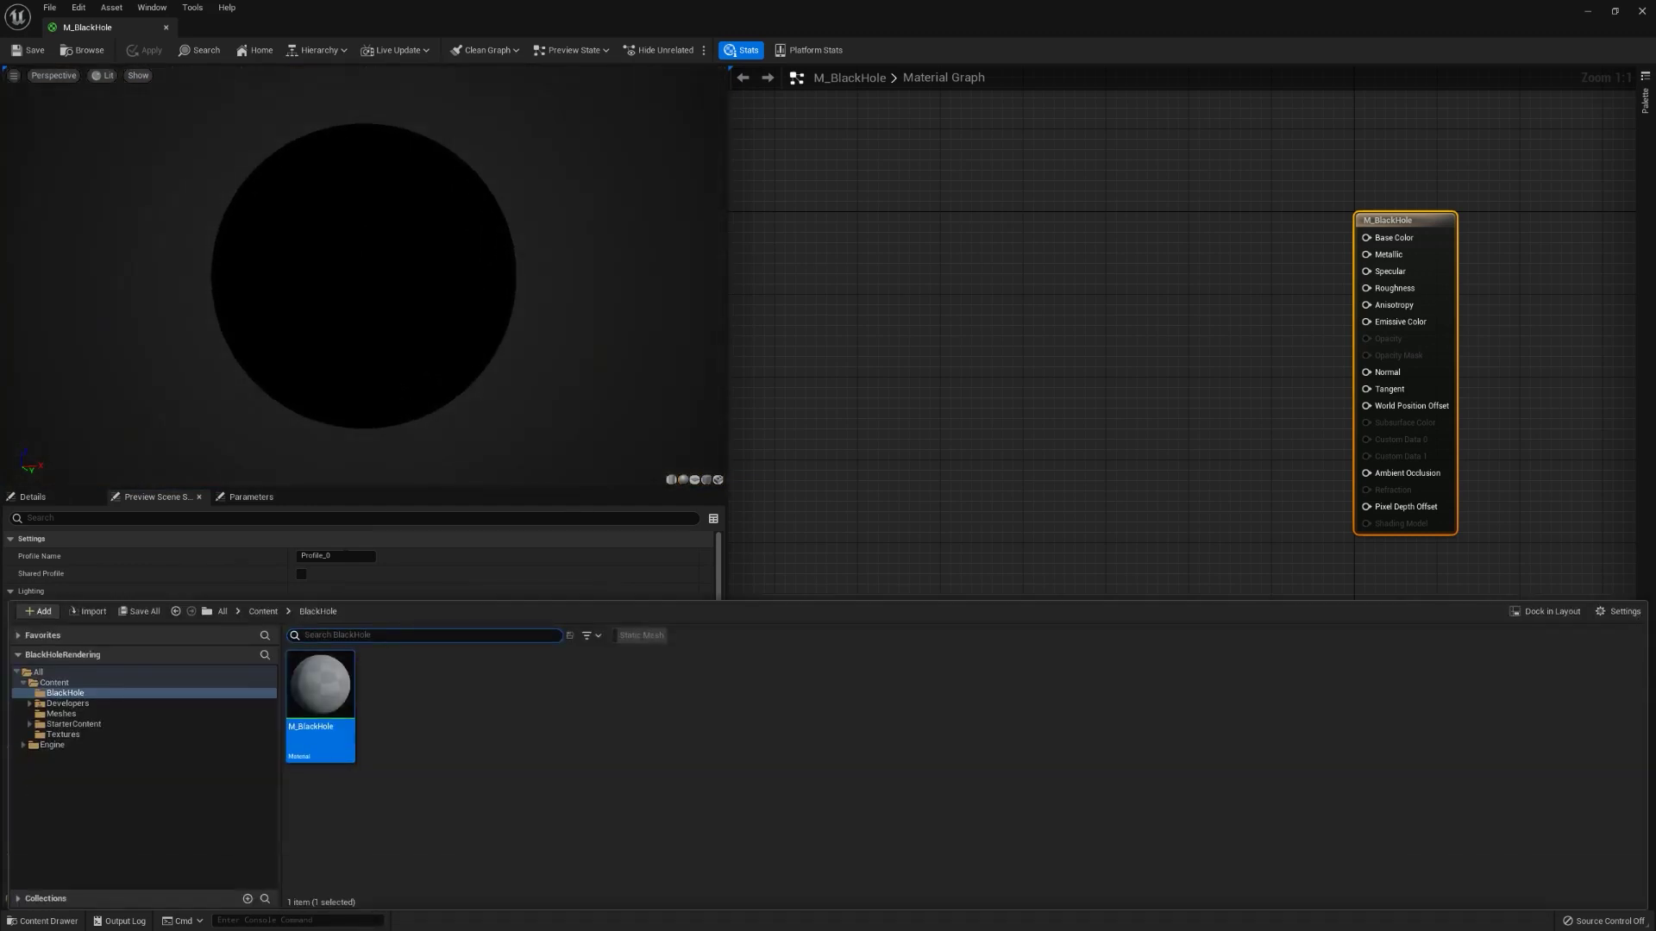
pyautogui.click(69, 715)
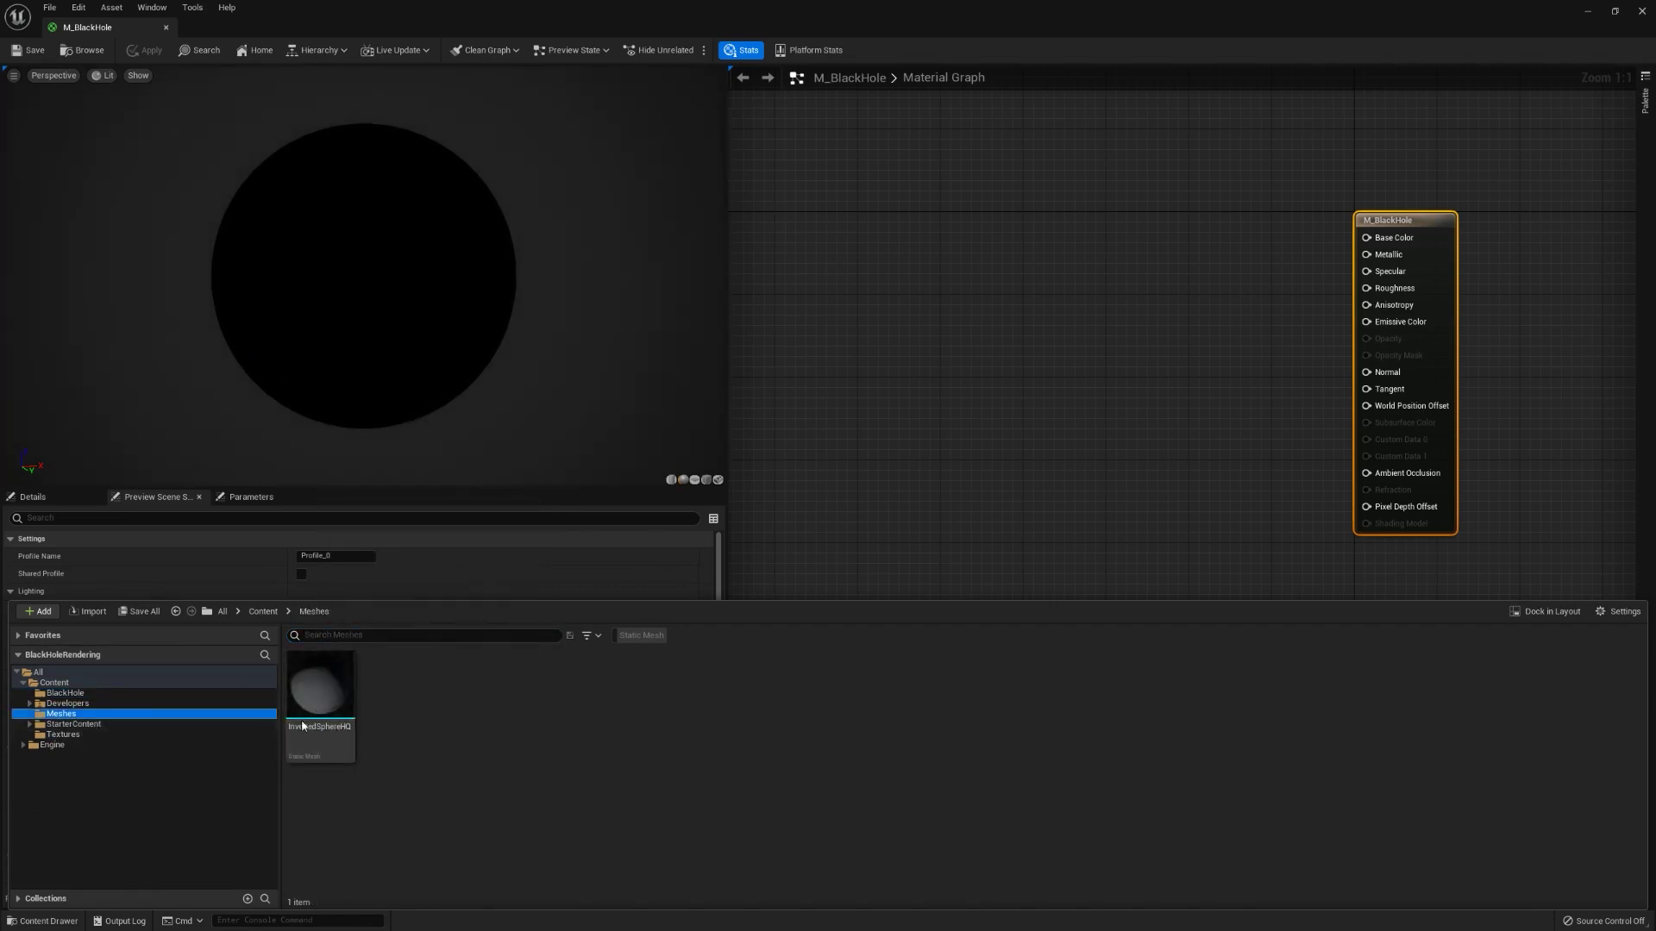
pyautogui.click(343, 705)
pyautogui.click(717, 480)
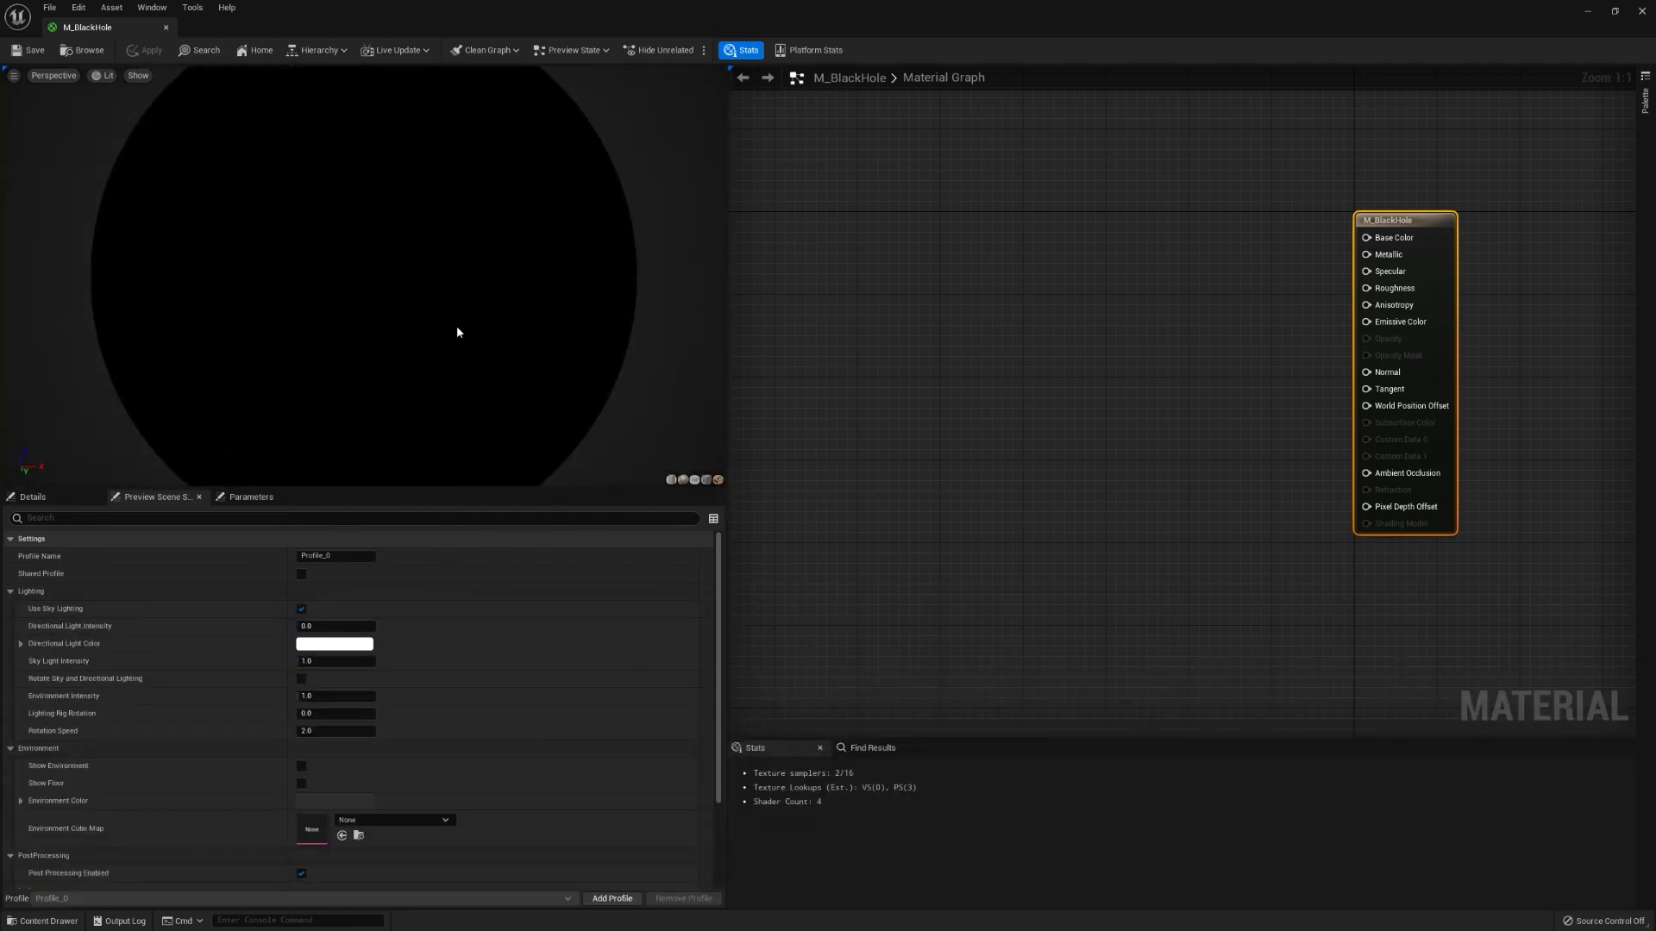
pyautogui.moveTo(457, 332); pyautogui.dragTo(405, 288, button='right')
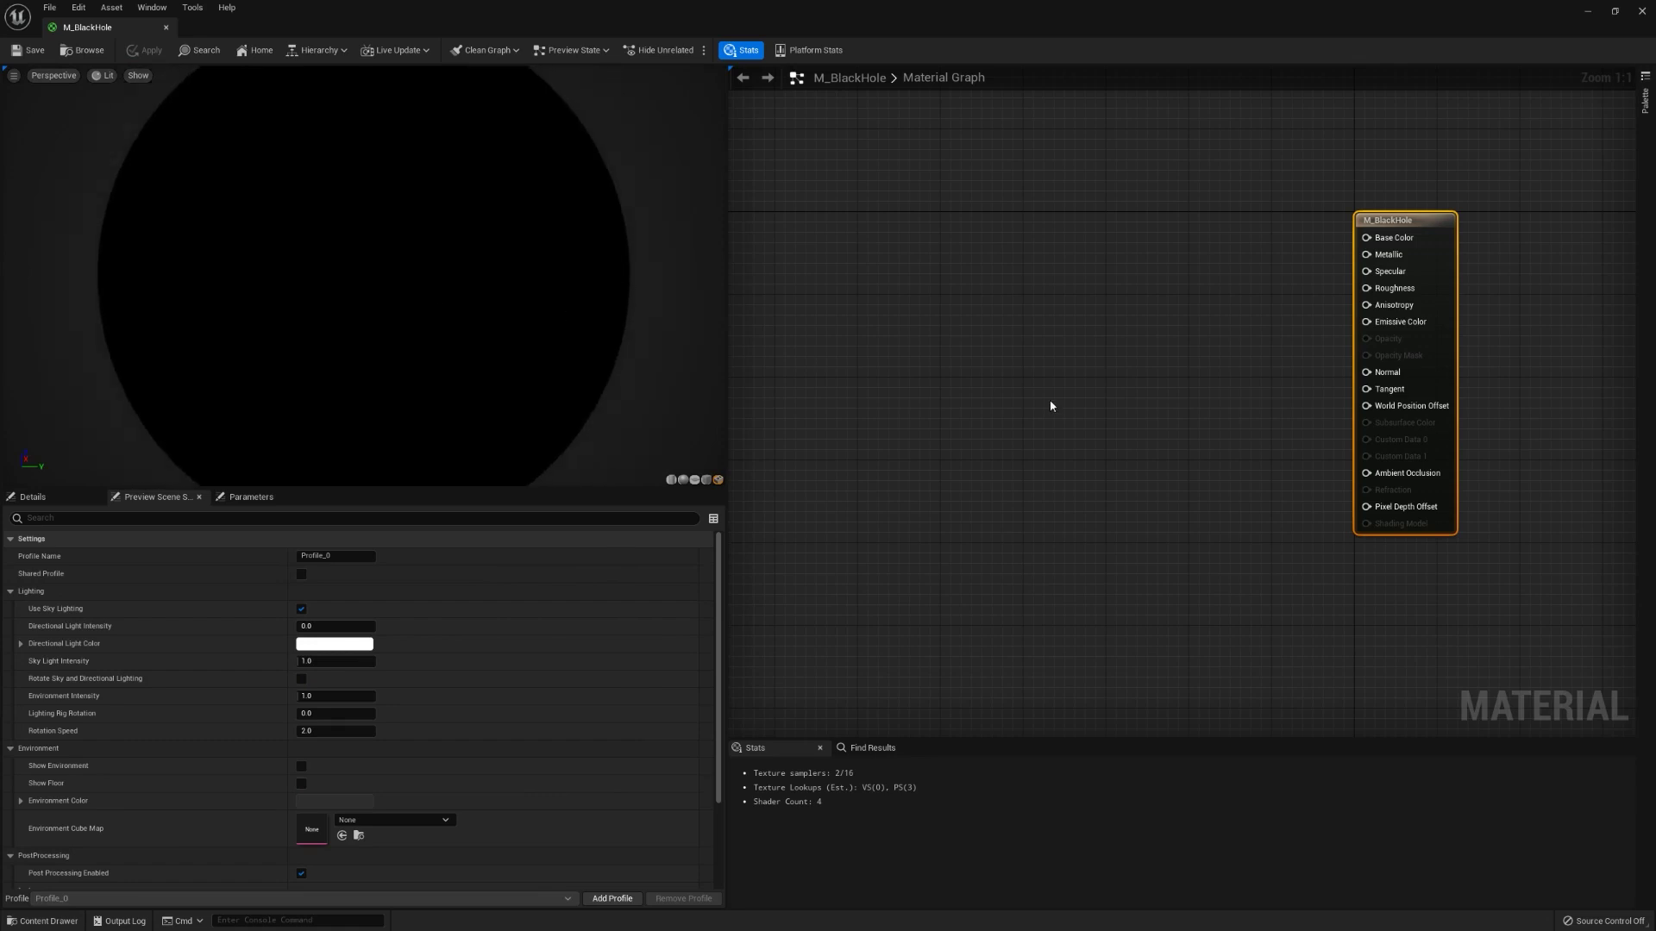
# - Add a Custom expression node to the material graph, well ahead of the M_BlackHole output node
pyautogui.moveTo(1043, 395); pyautogui.dragTo(1109, 399, button='right')
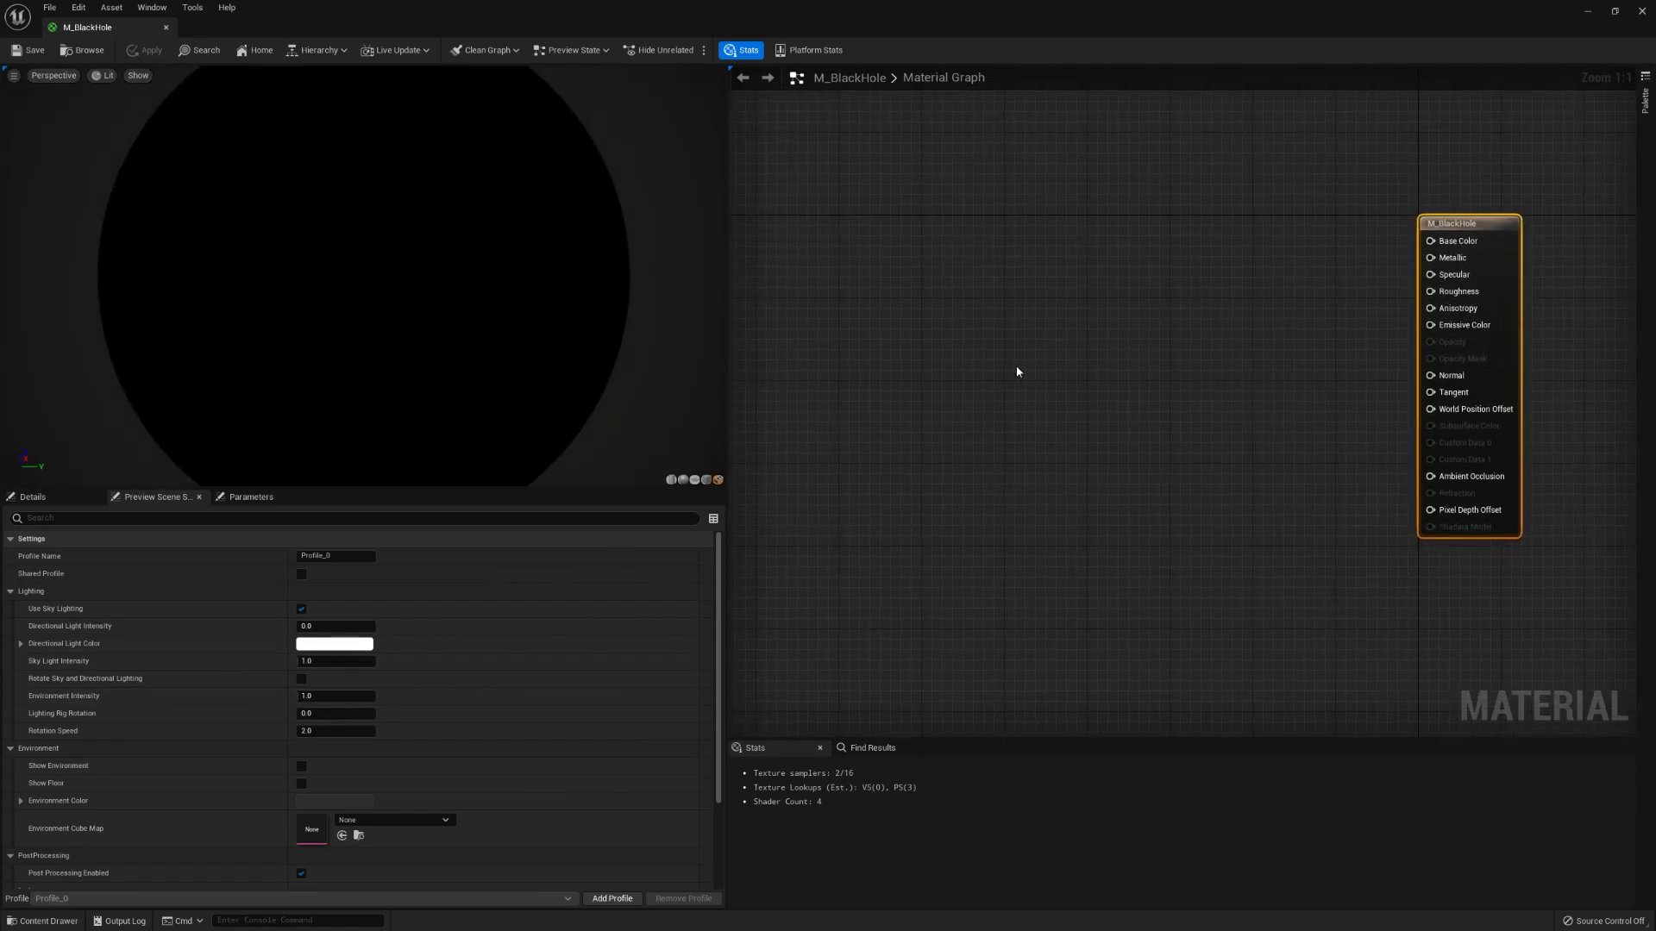
pyautogui.moveTo(1072, 396); pyautogui.dragTo(1177, 394, button='right')
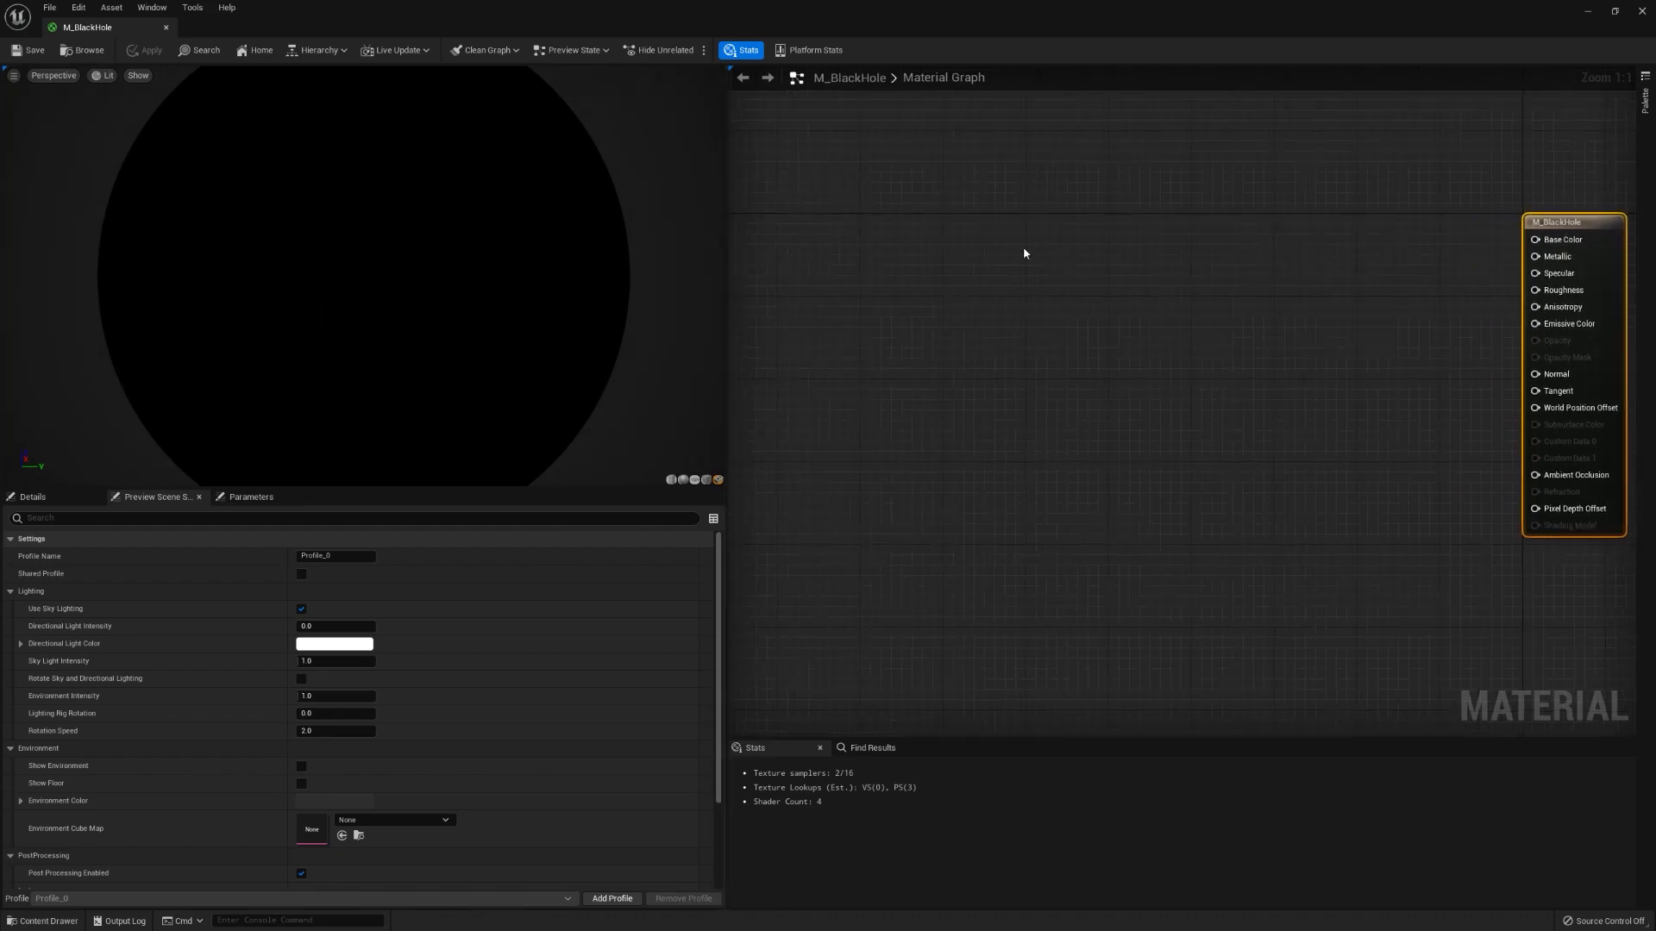
pyautogui.hotkey('ctrl', 'space')
pyautogui.click(943, 296)
pyautogui.rightClick(943, 295)
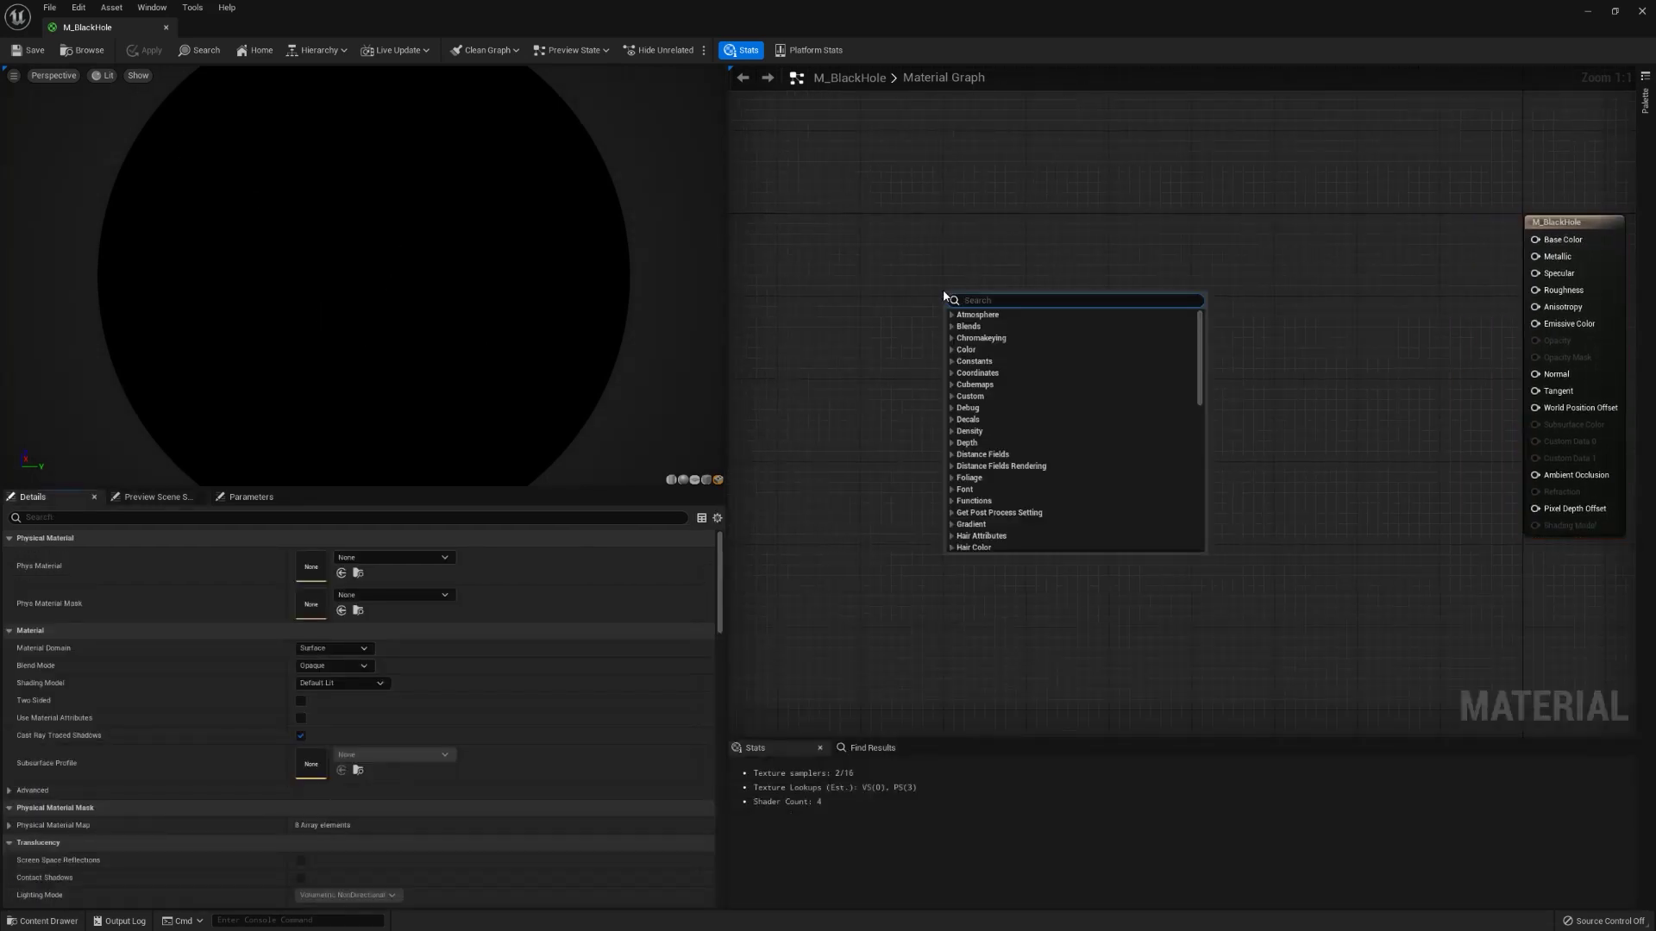
pyautogui.write('custom')
pyautogui.press('Return')
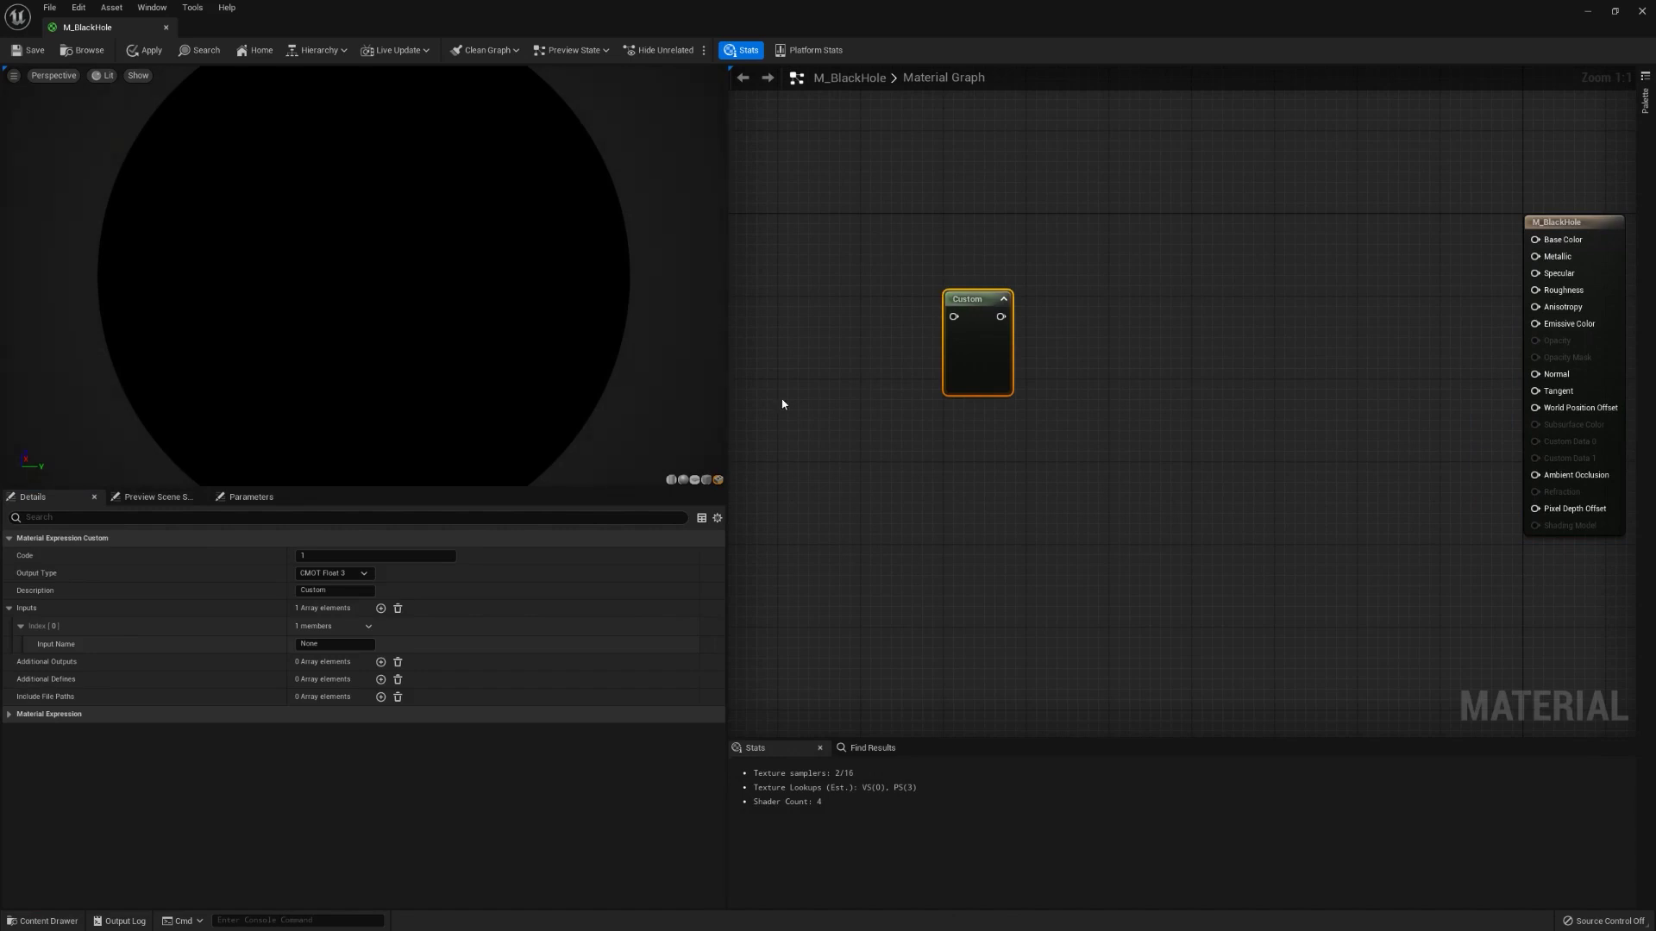
# - Set the Custom node's description to BlackHole
pyautogui.click(334, 591)
pyautogui.write('B')
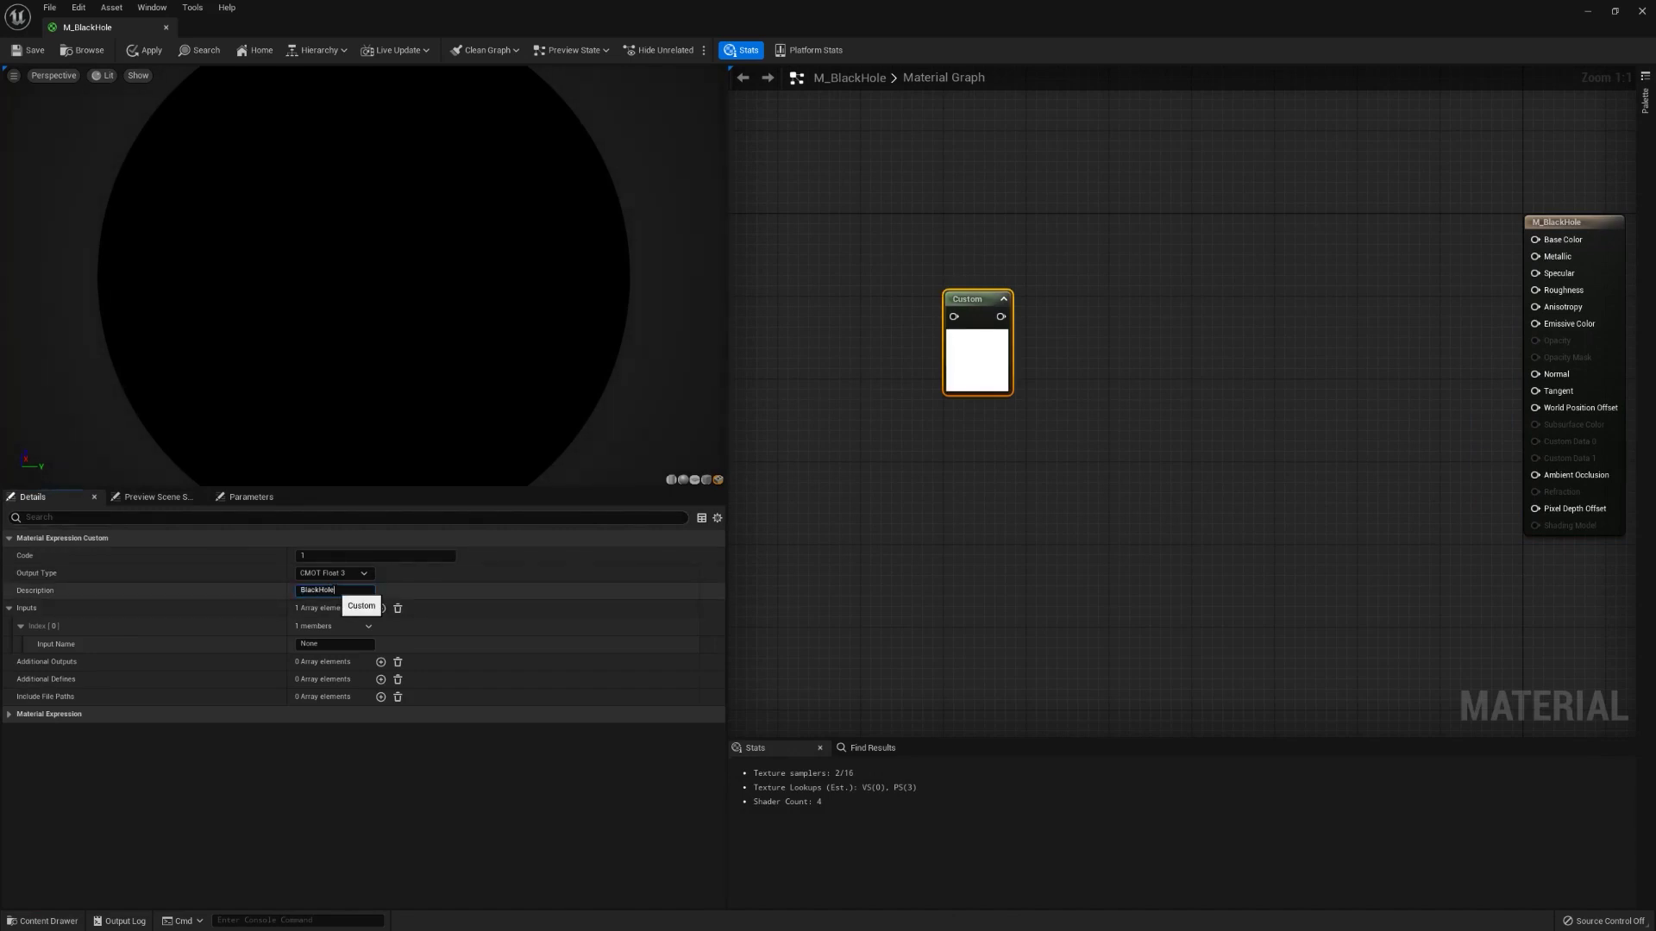
pyautogui.write('lackHole')
pyautogui.press('Return')
pyautogui.click(805, 592)
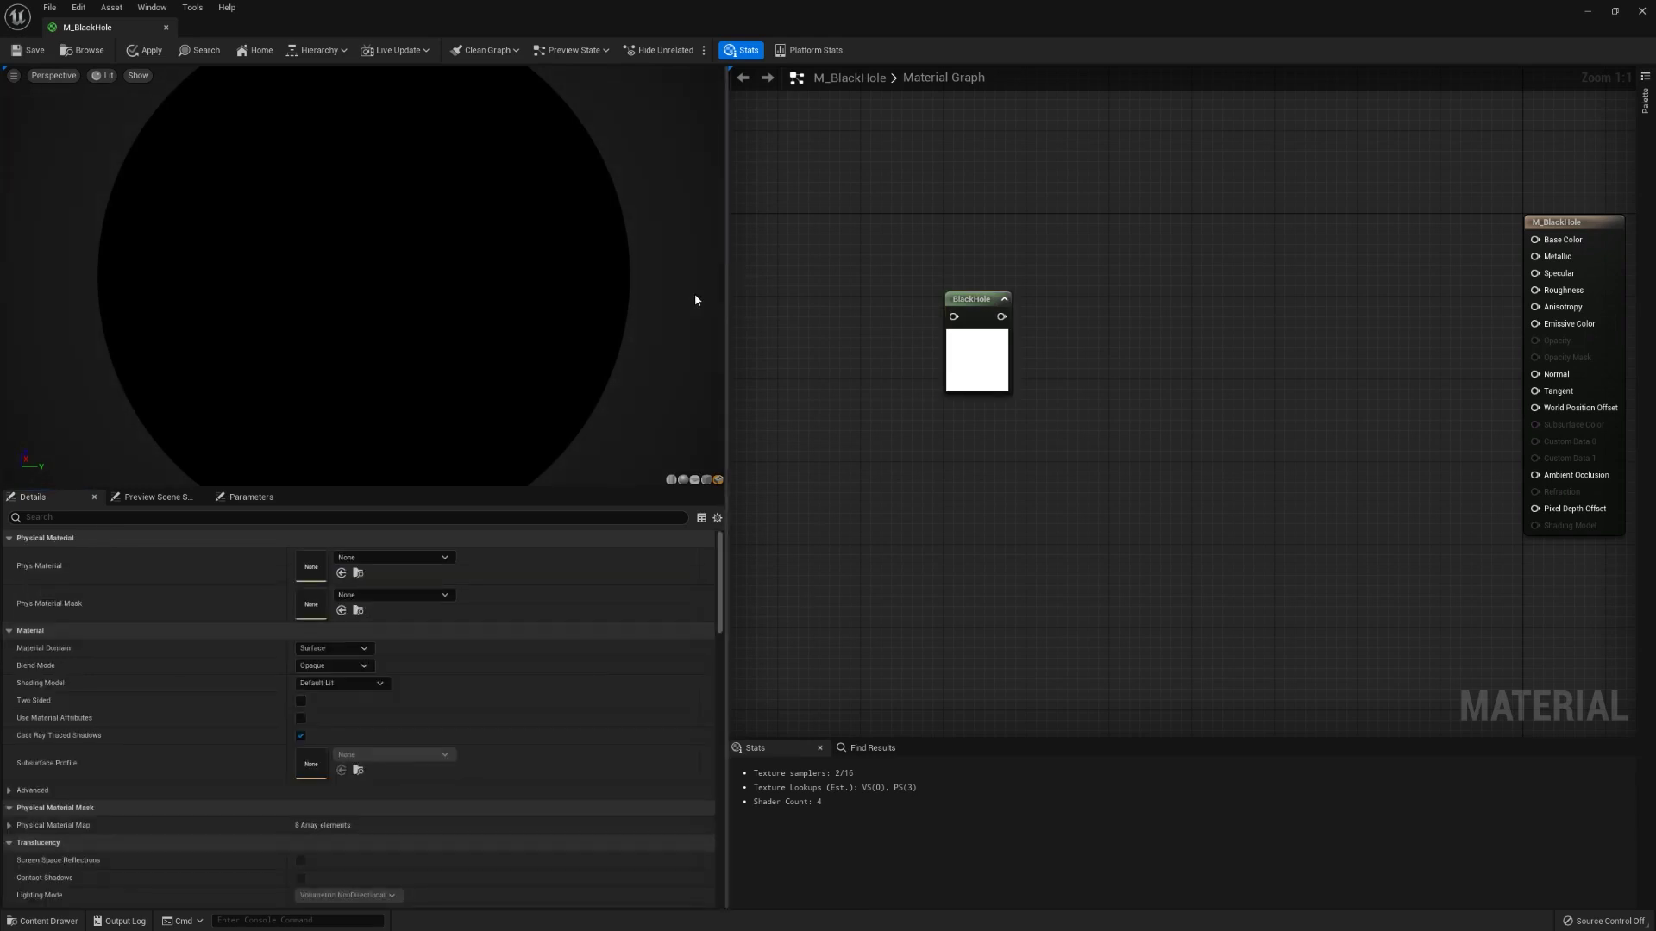
pyautogui.click(104, 75)
pyautogui.click(188, 312)
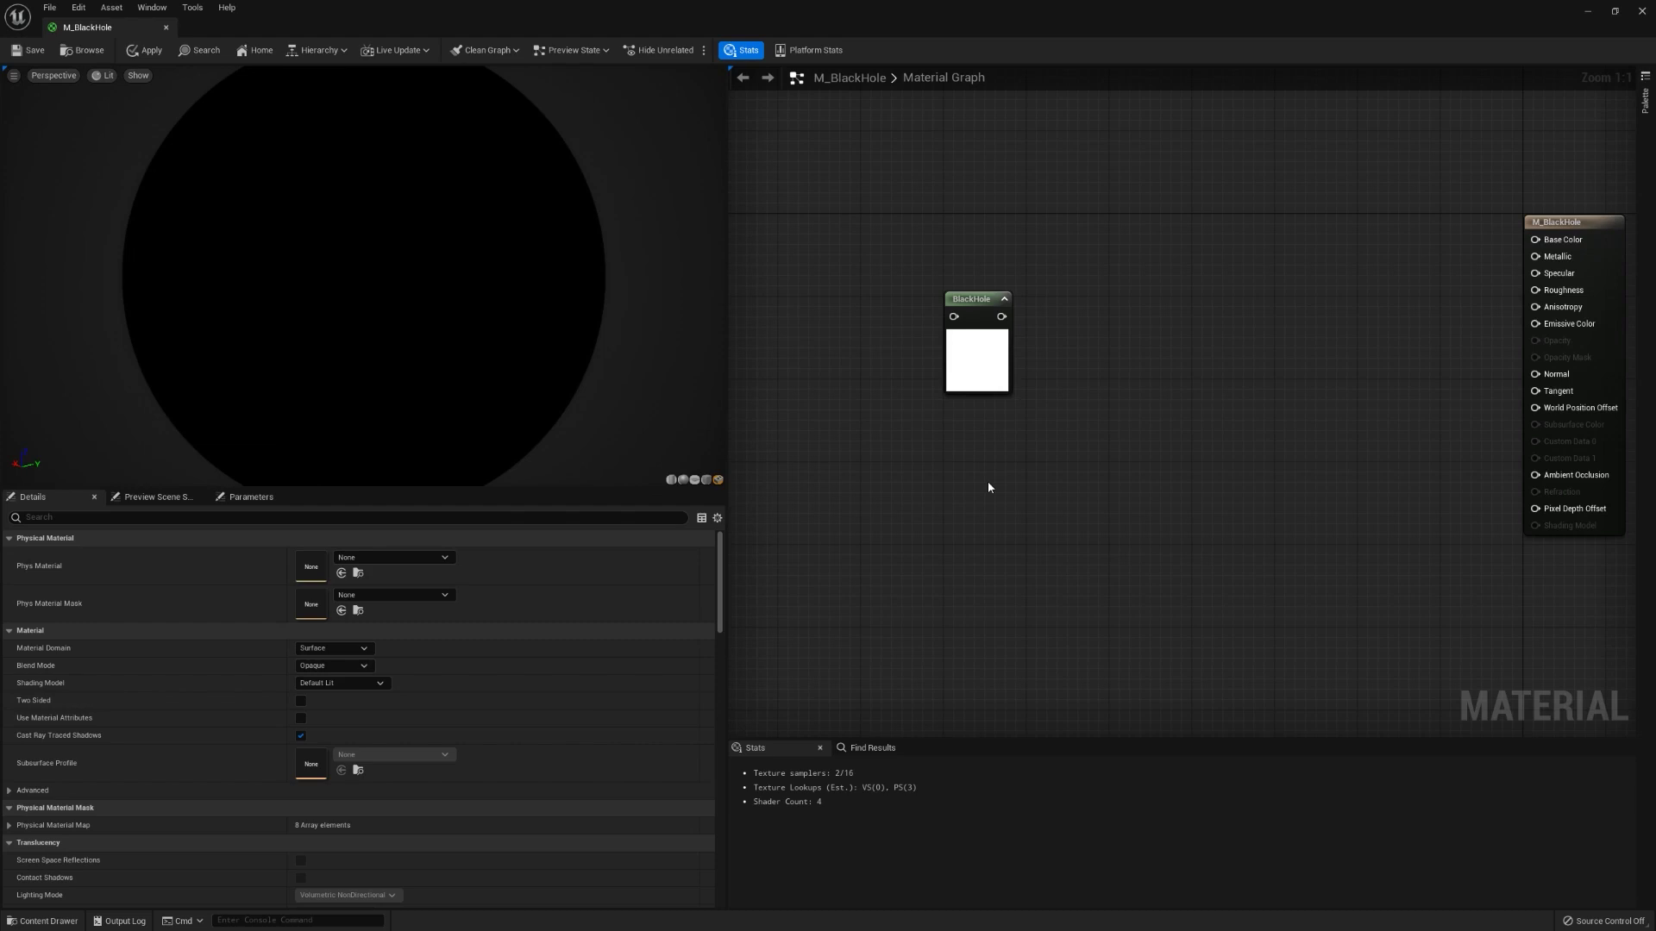
# - Move the BlackHole custom node slightly upward and farther away from the material output node
pyautogui.click(975, 349)
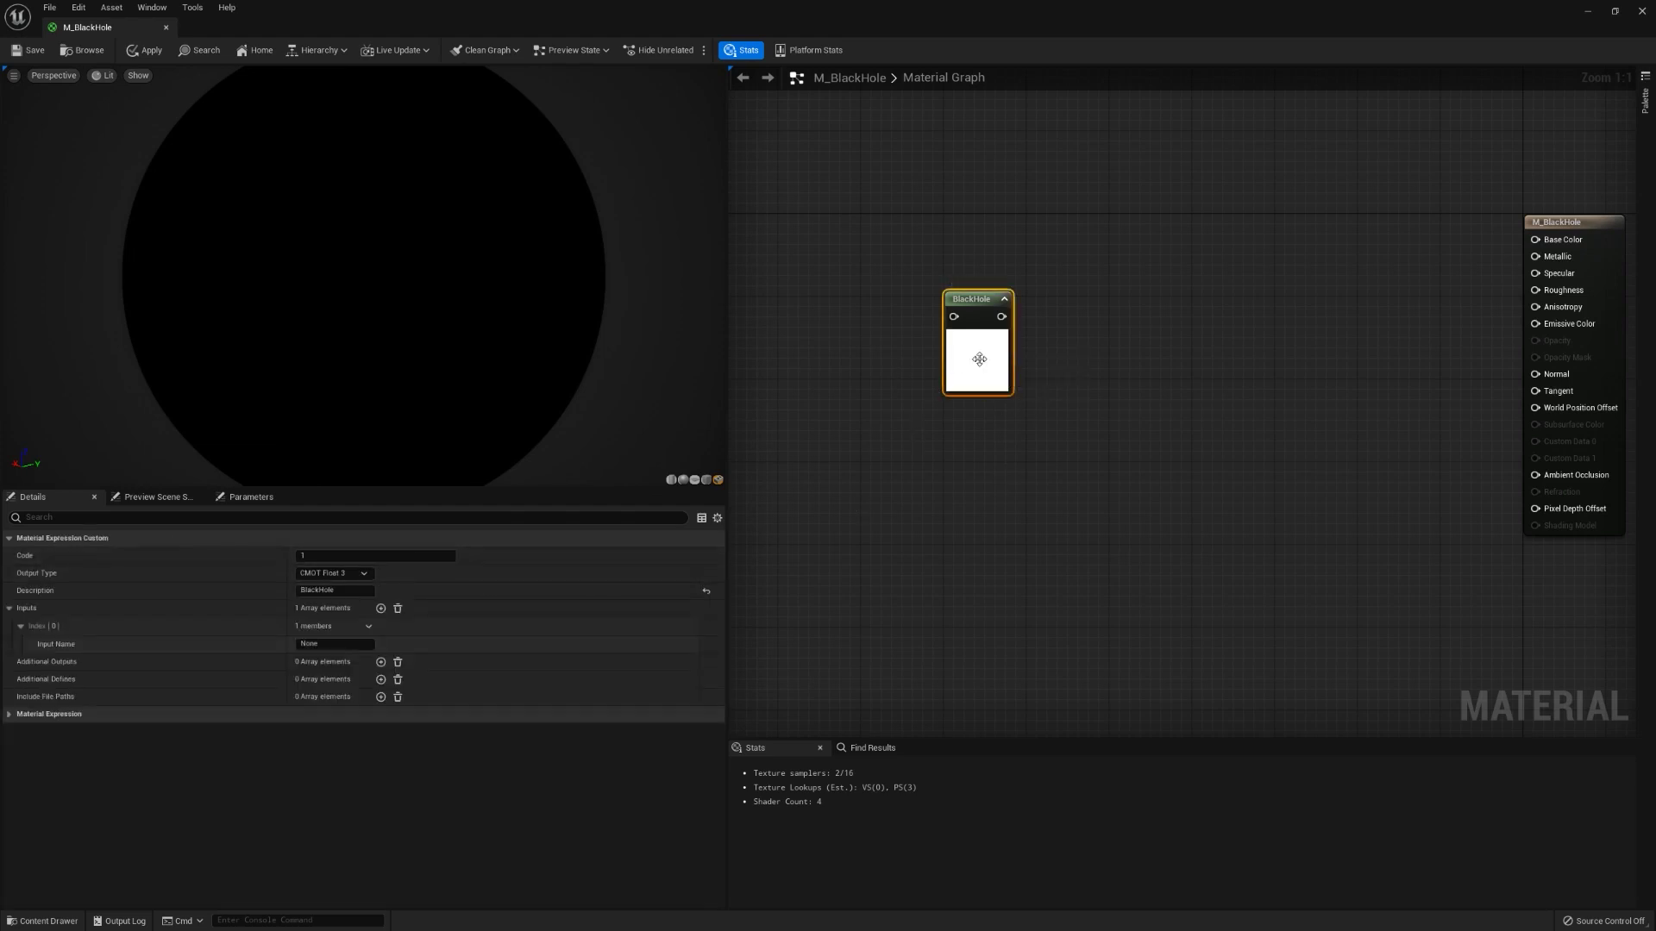
pyautogui.moveTo(1000, 369); pyautogui.dragTo(978, 336)
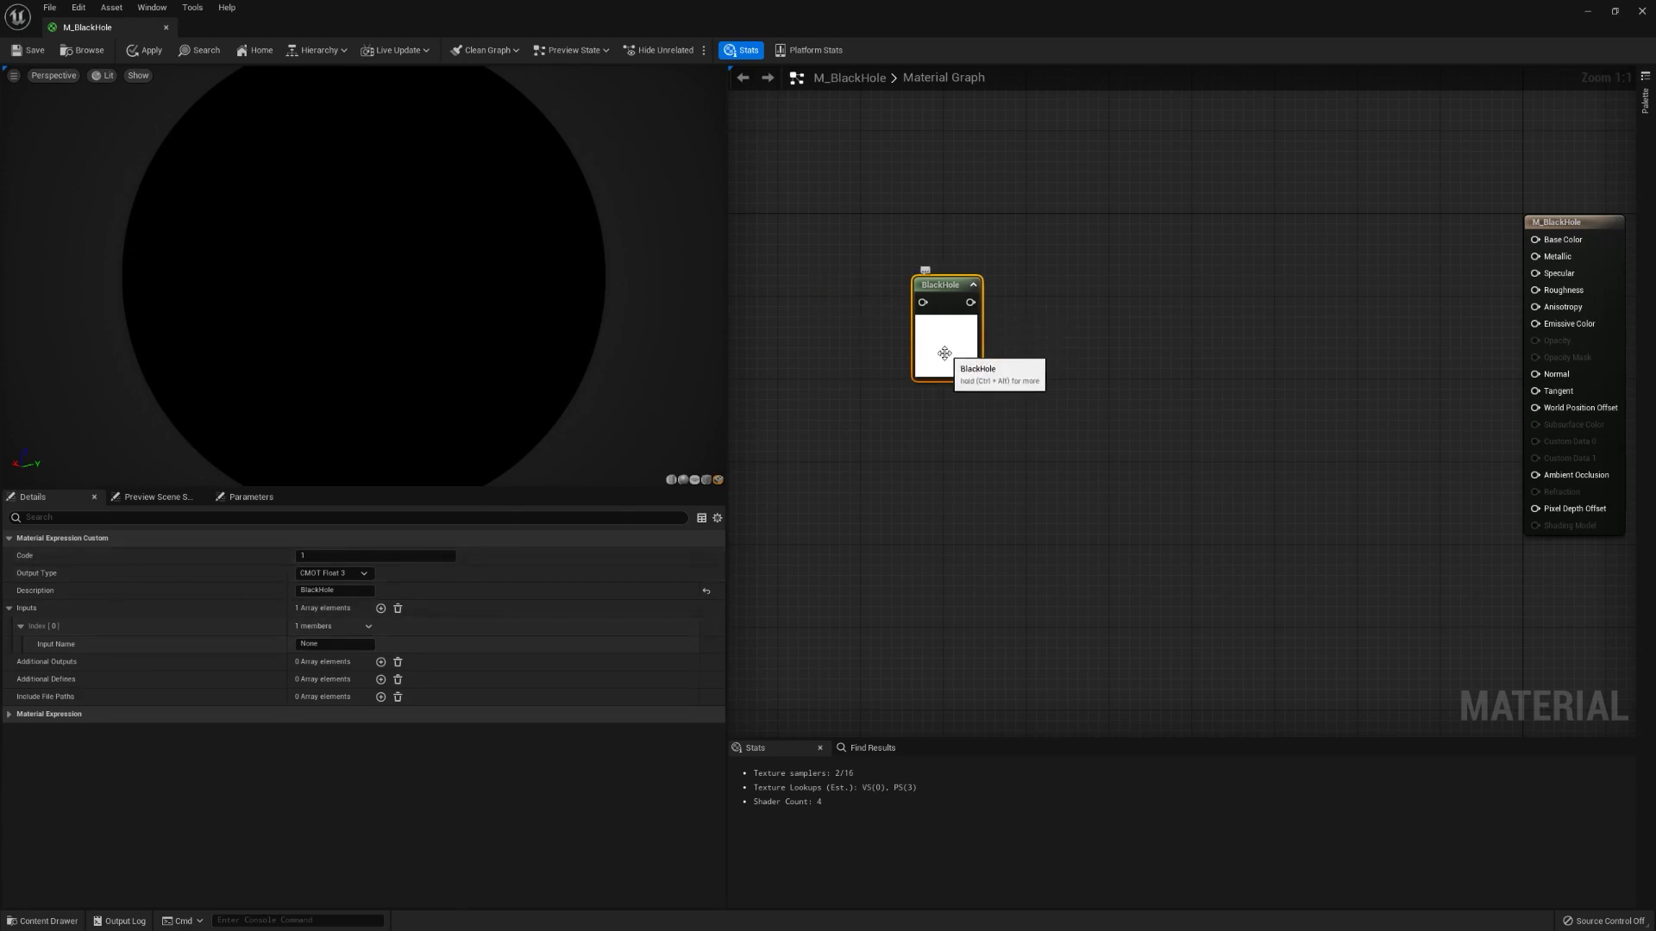
pyautogui.click(355, 557)
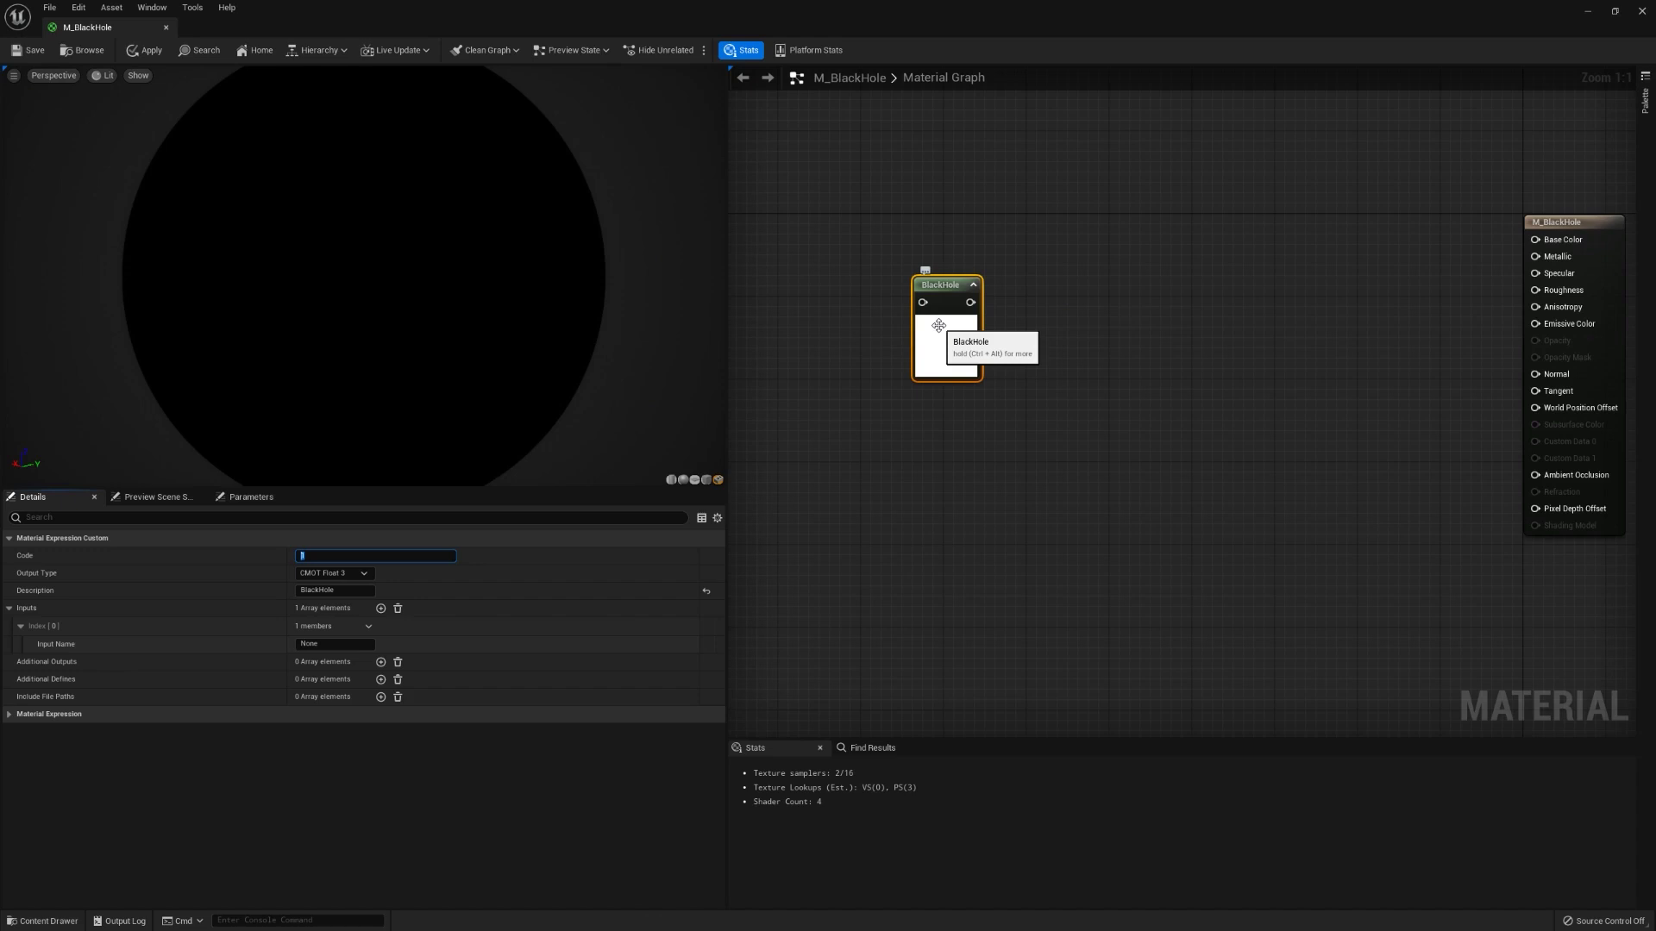
pyautogui.moveTo(938, 326); pyautogui.dragTo(917, 305)
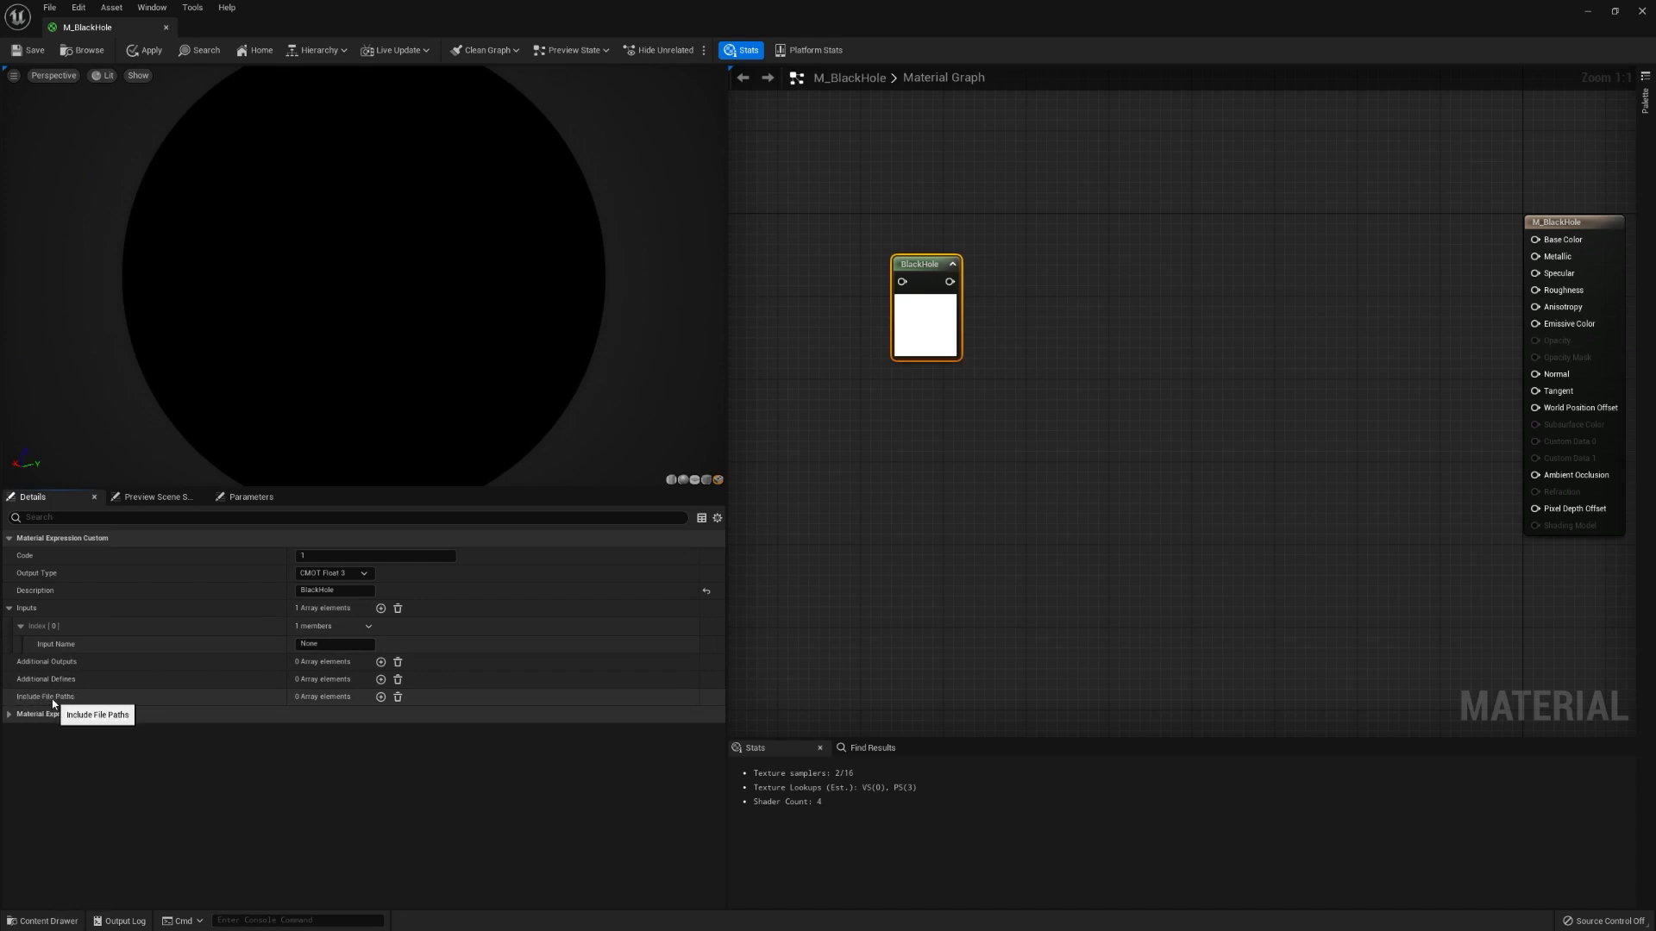
# - Add one include file path entry and two additional outputs to the BlackHole node, and expand both output entries
pyautogui.click(380, 697)
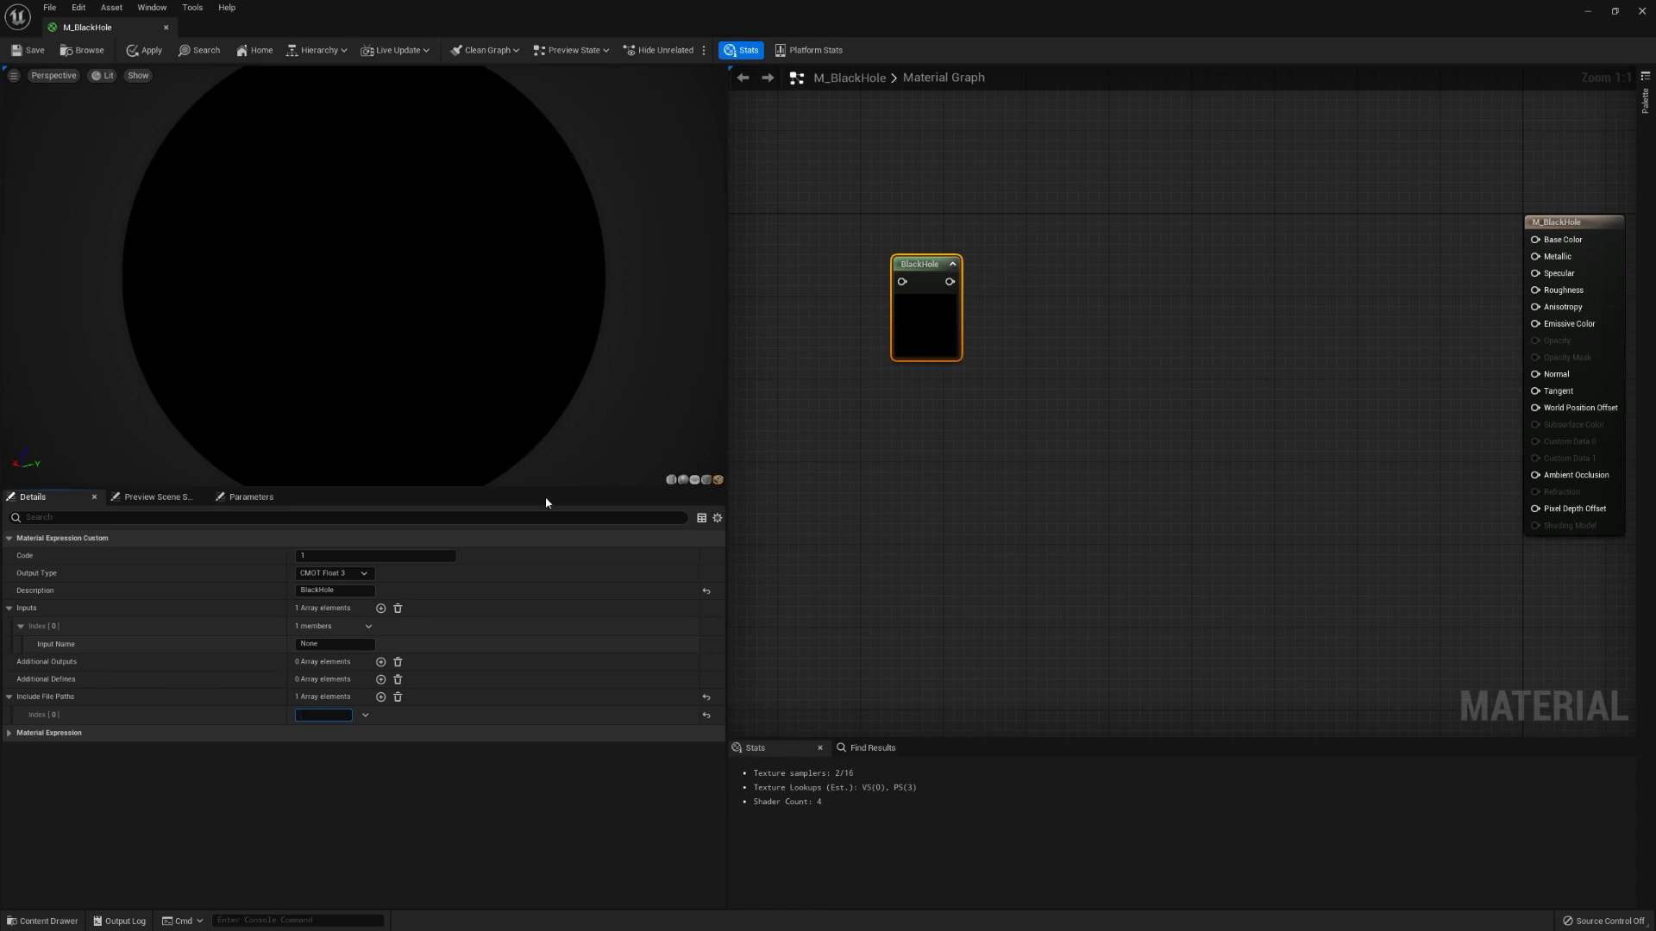
pyautogui.click(327, 555)
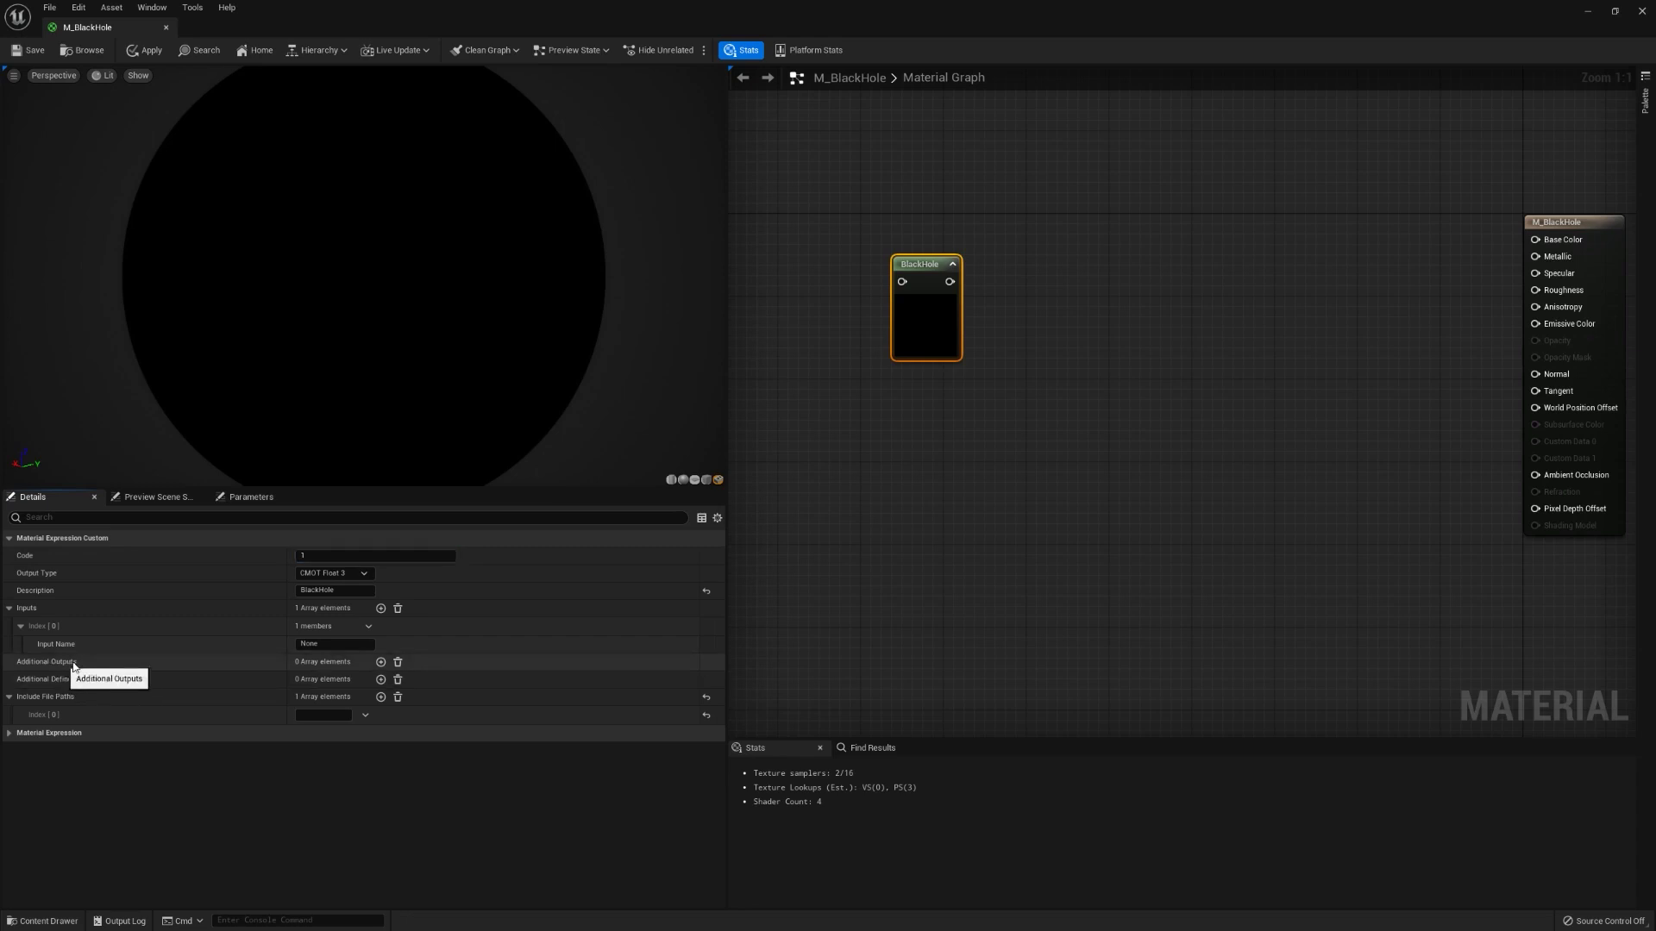
pyautogui.click(380, 662)
pyautogui.click(380, 663)
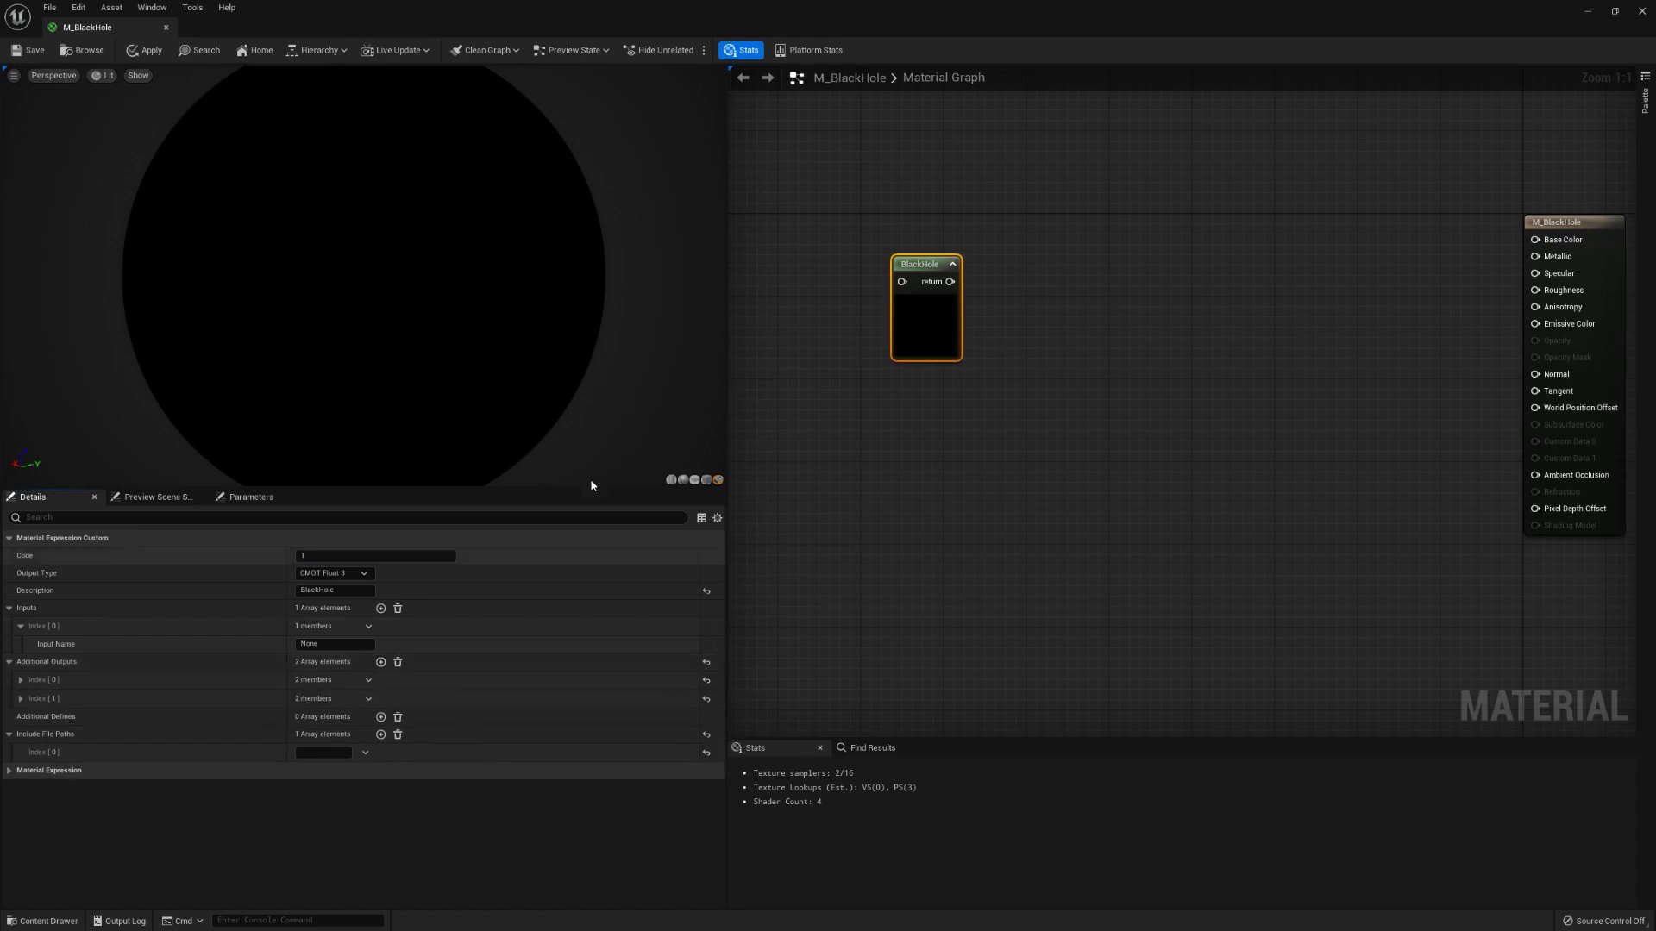
pyautogui.click(20, 680)
pyautogui.click(21, 734)
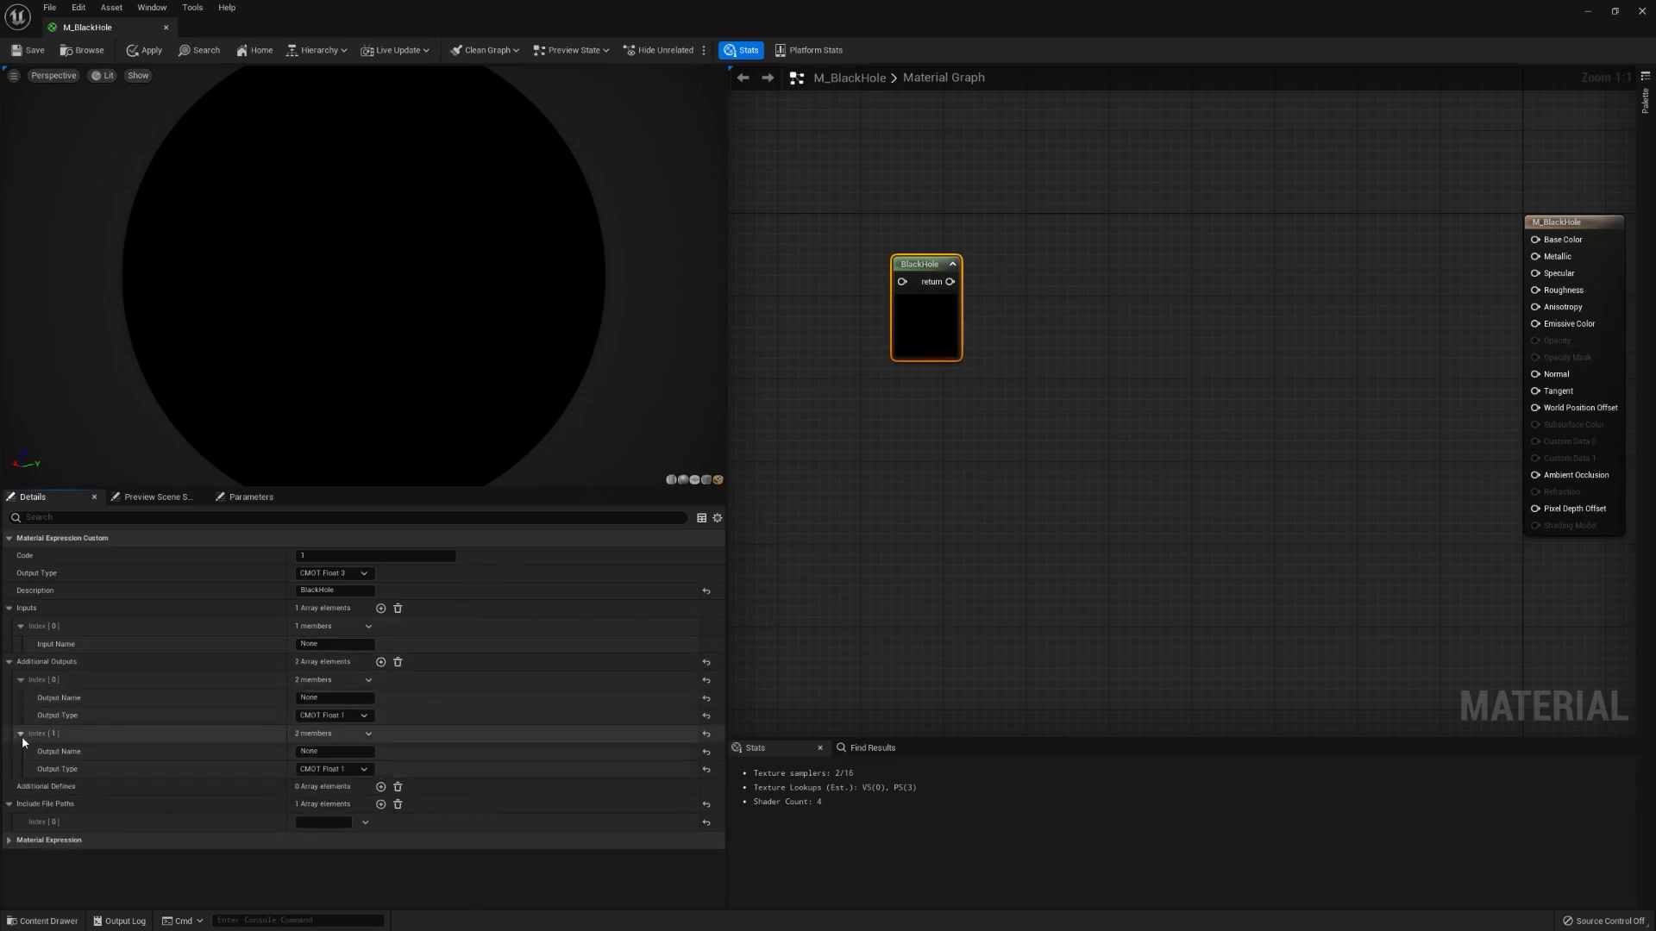
# - Name the BlackHole node's two additional outputs Out1 and Out2
pyautogui.click(341, 697)
pyautogui.write('0')
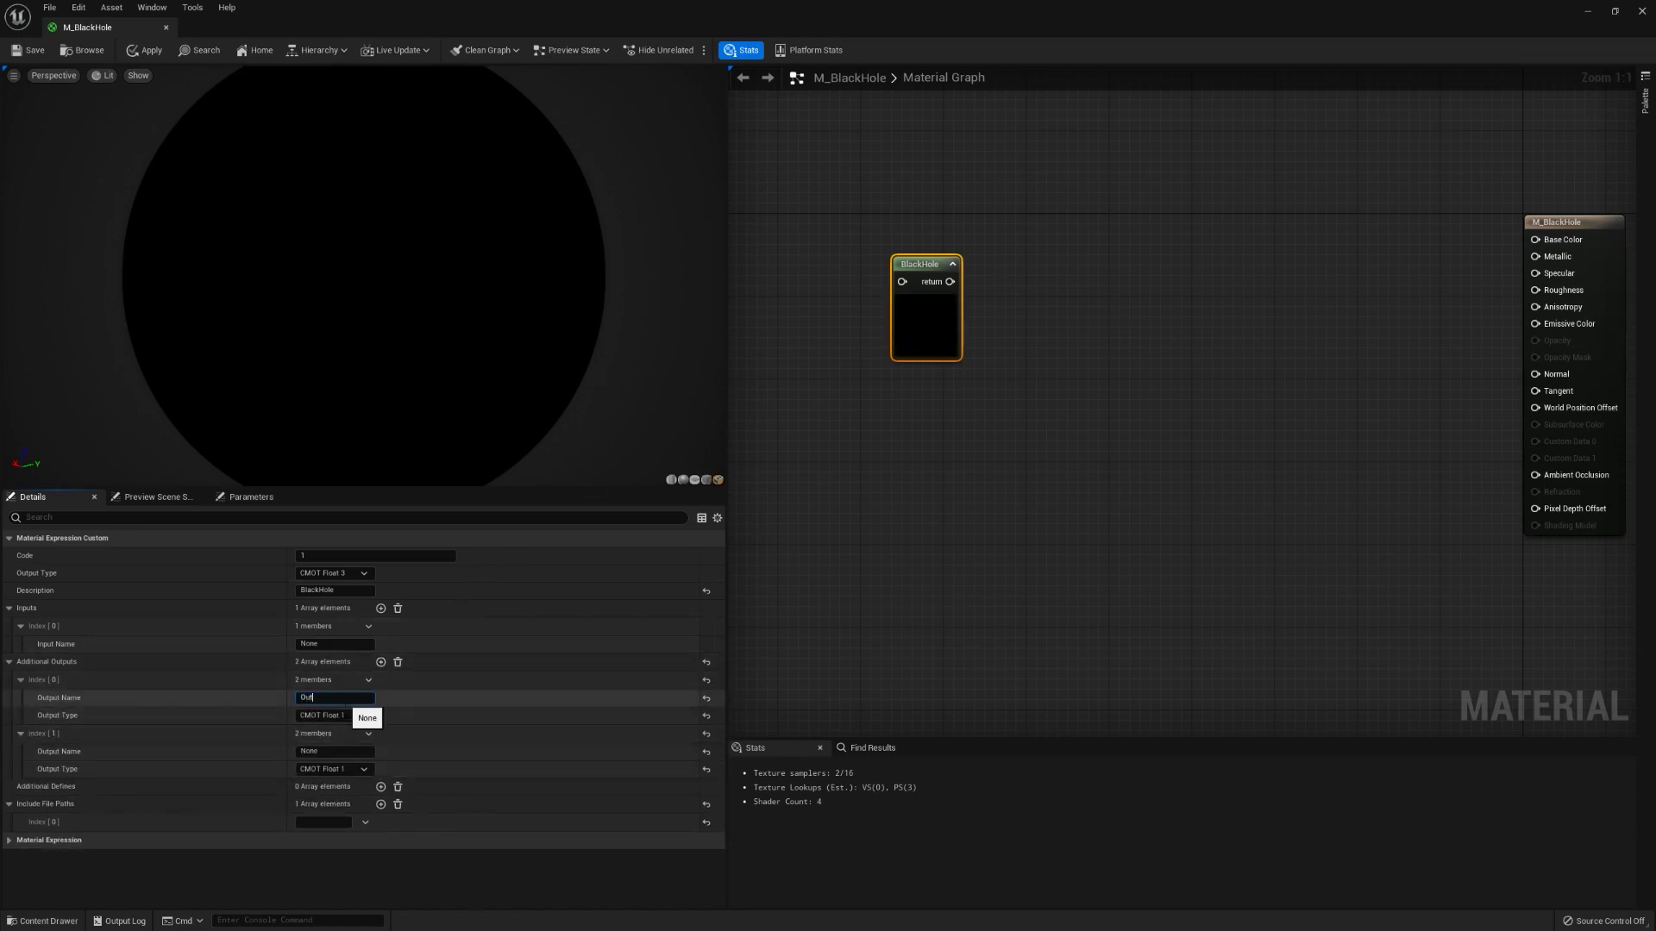
pyautogui.write('ut1')
pyautogui.press('Return')
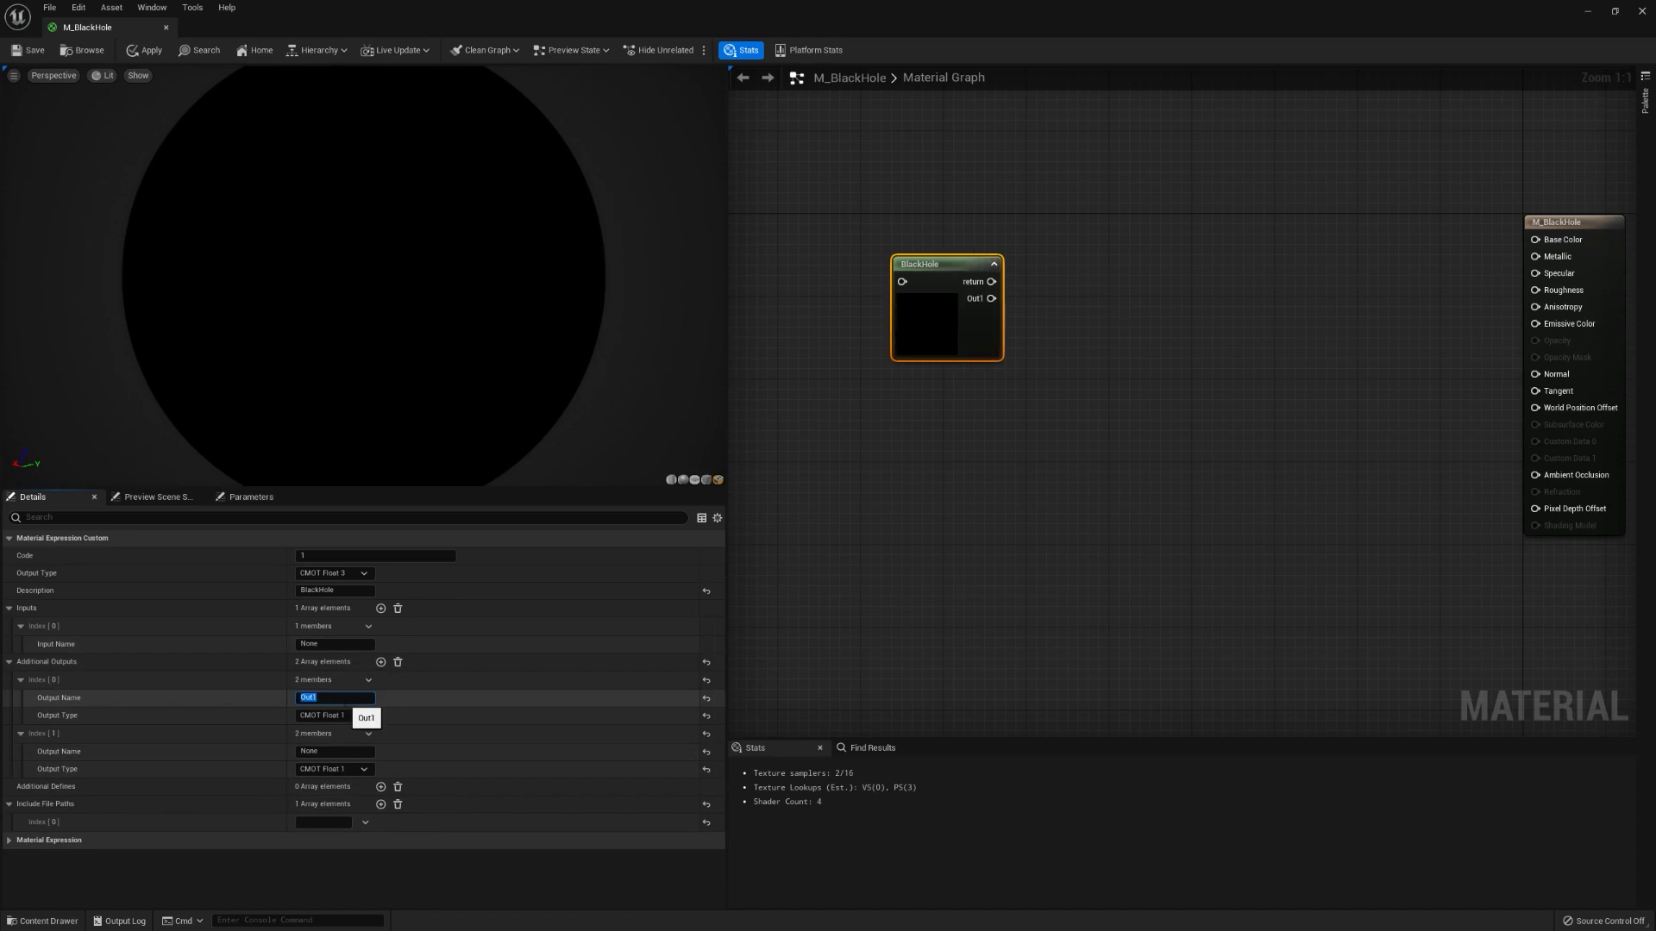
pyautogui.click(336, 751)
pyautogui.write('Out2')
pyautogui.press('Return')
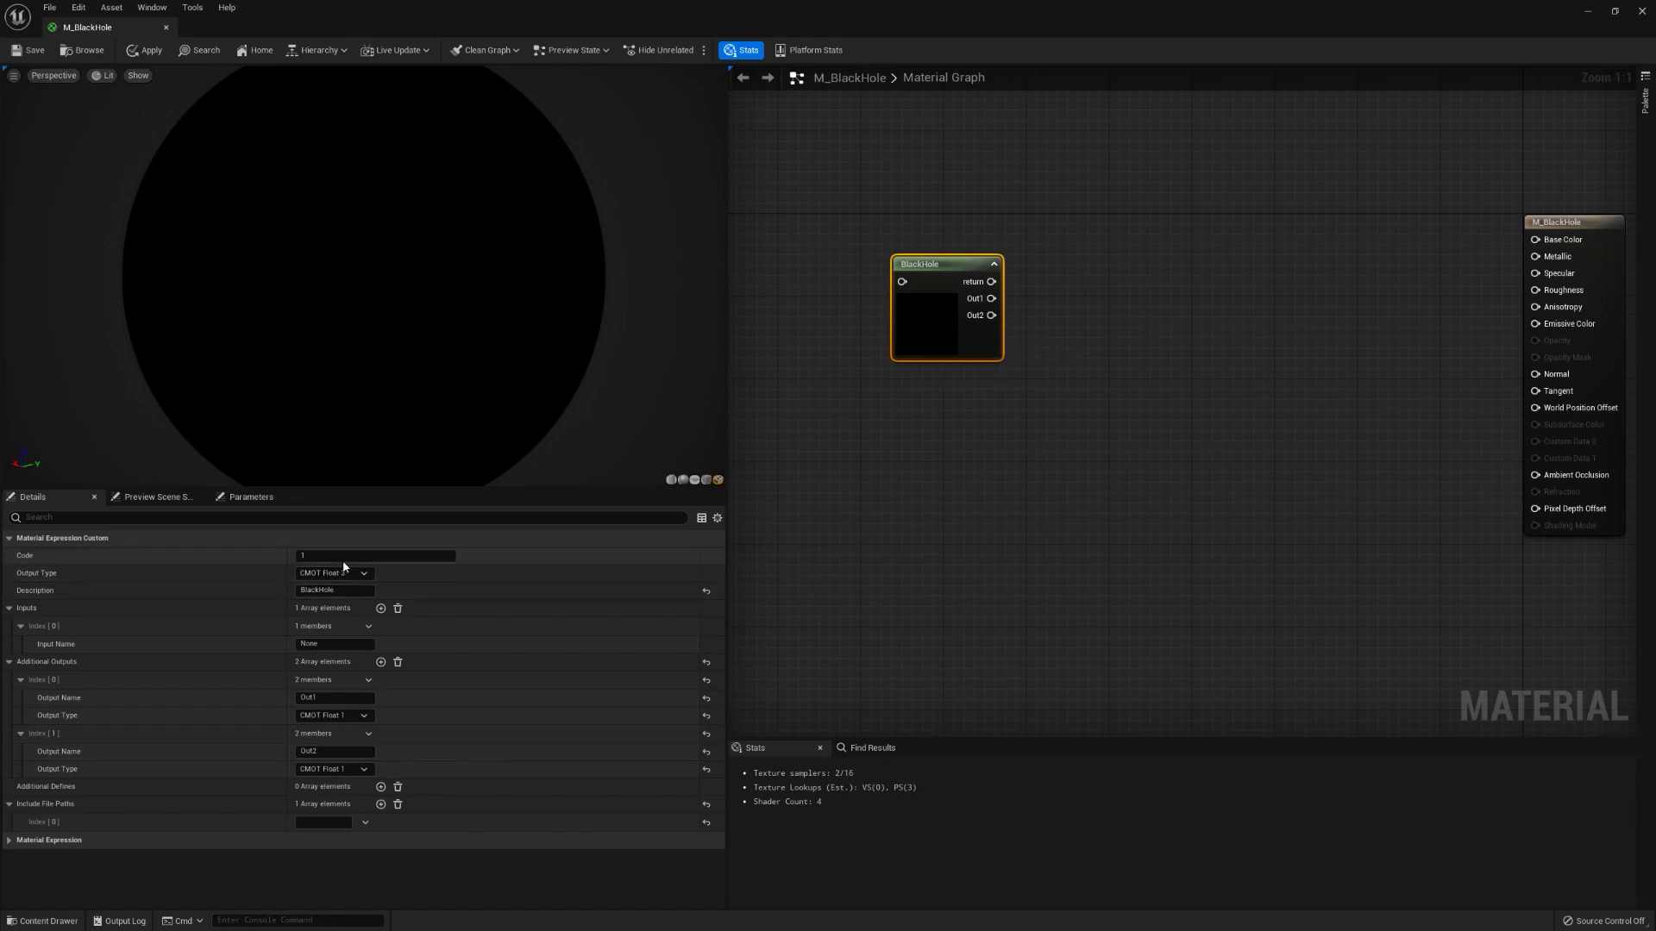
# - Enter a return statement as the BlackHole node's code and connect its return output to Emissive Color
pyautogui.moveTo(998, 340); pyautogui.dragTo(1070, 360)
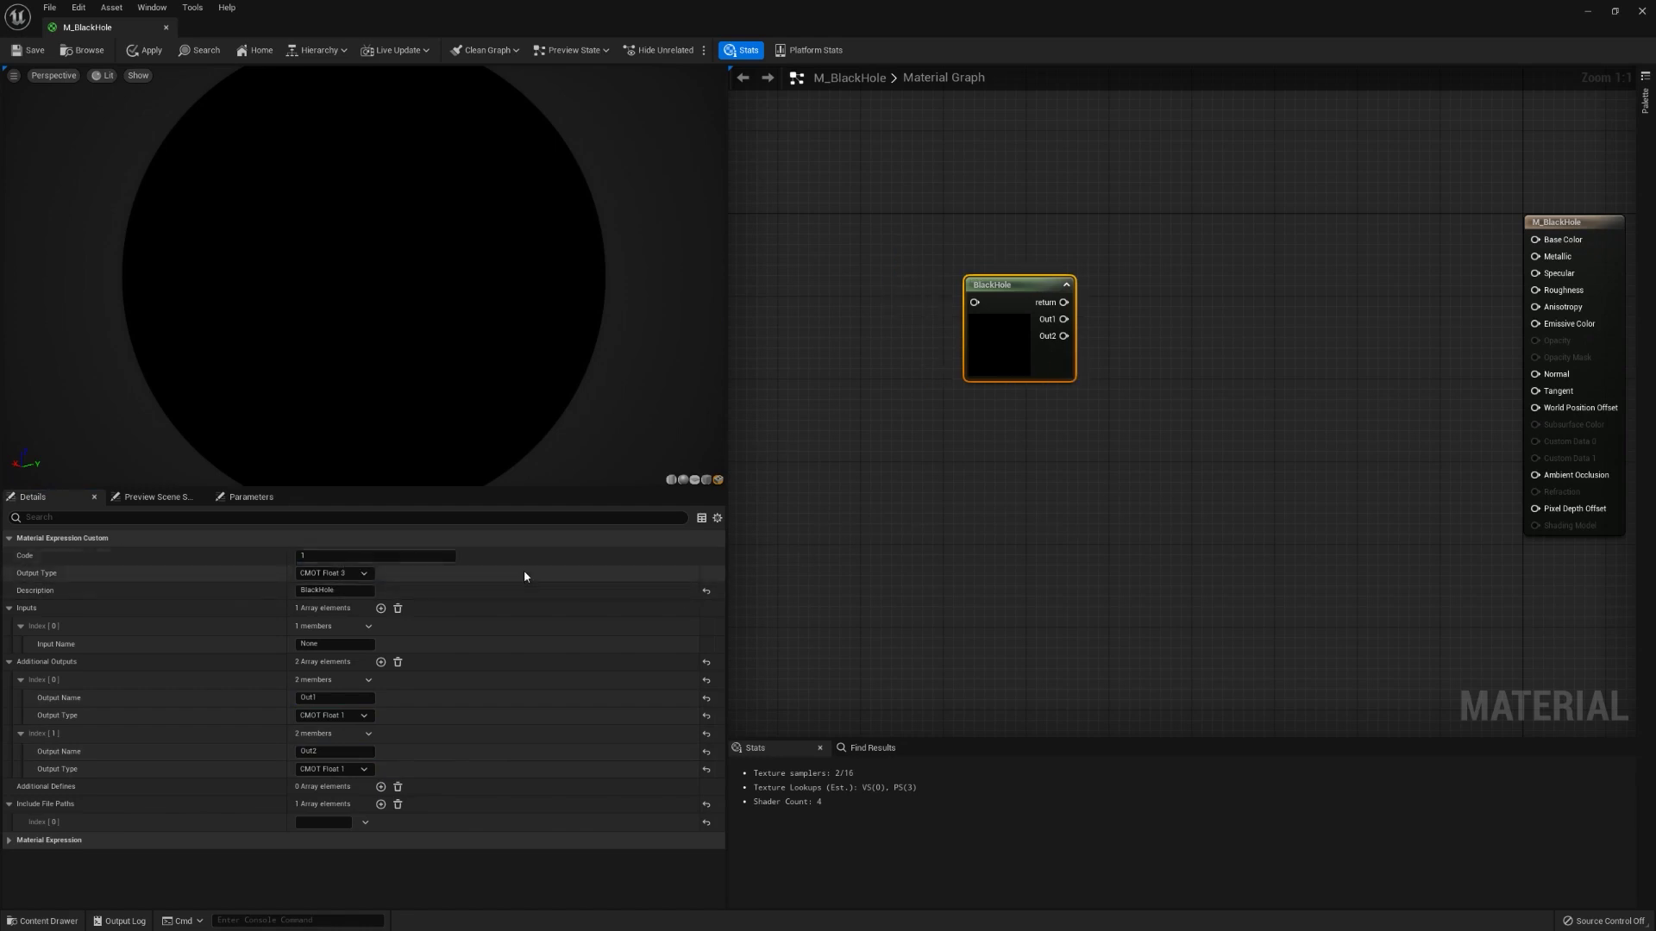
pyautogui.click(335, 557)
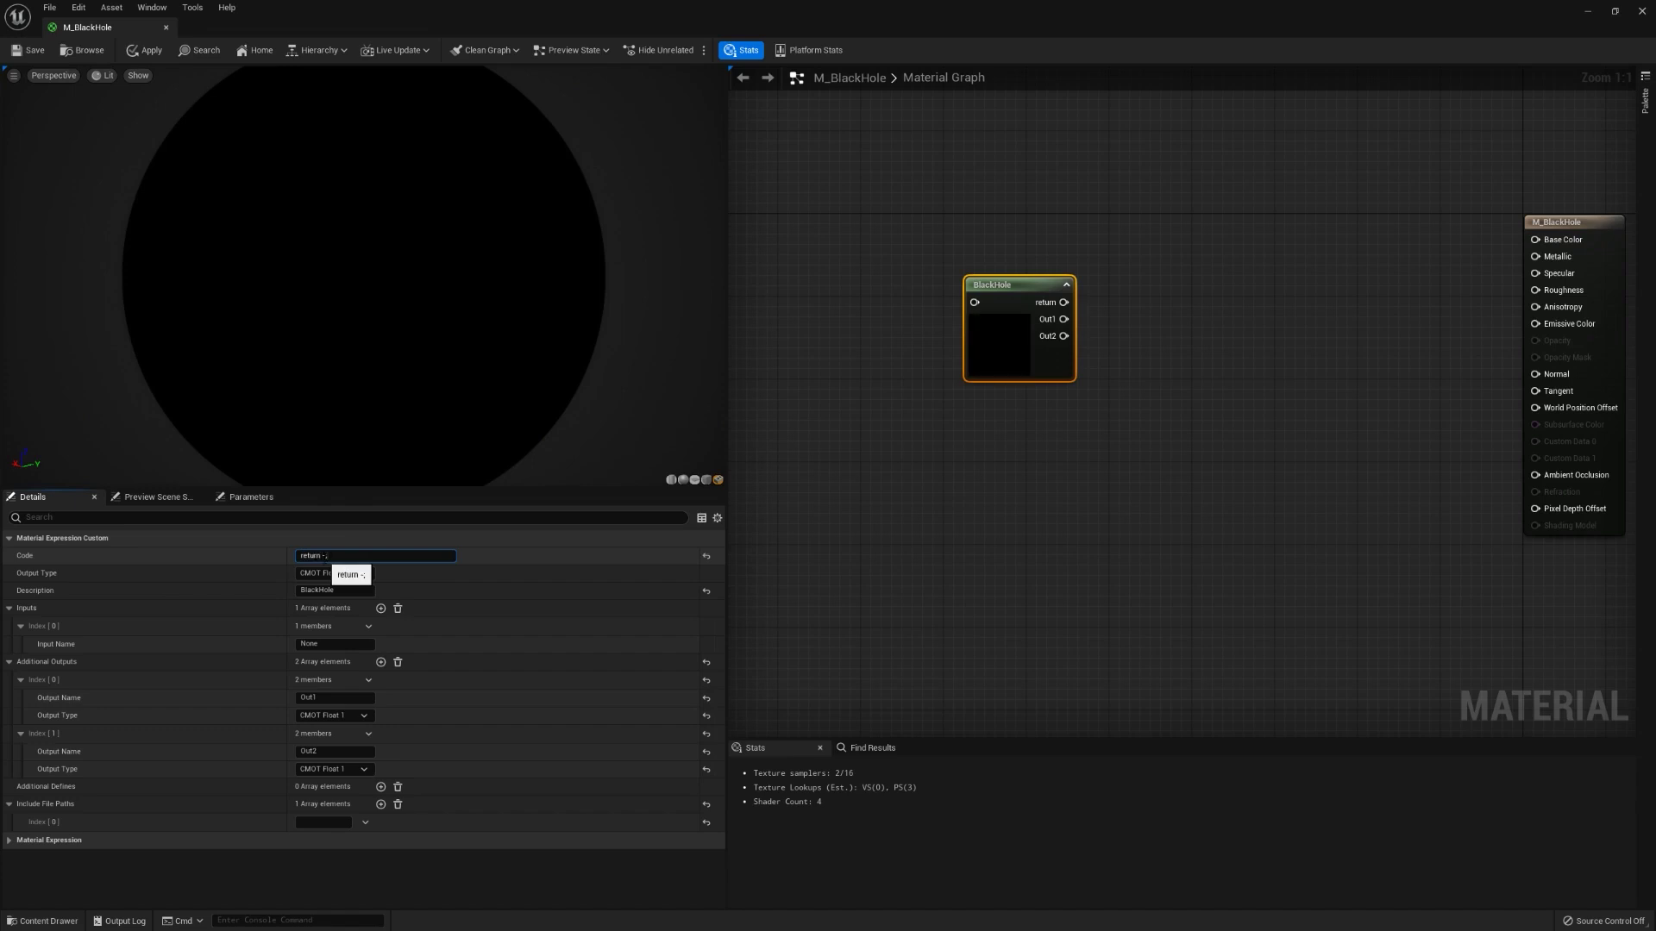
pyautogui.moveTo(1071, 302); pyautogui.dragTo(1555, 328)
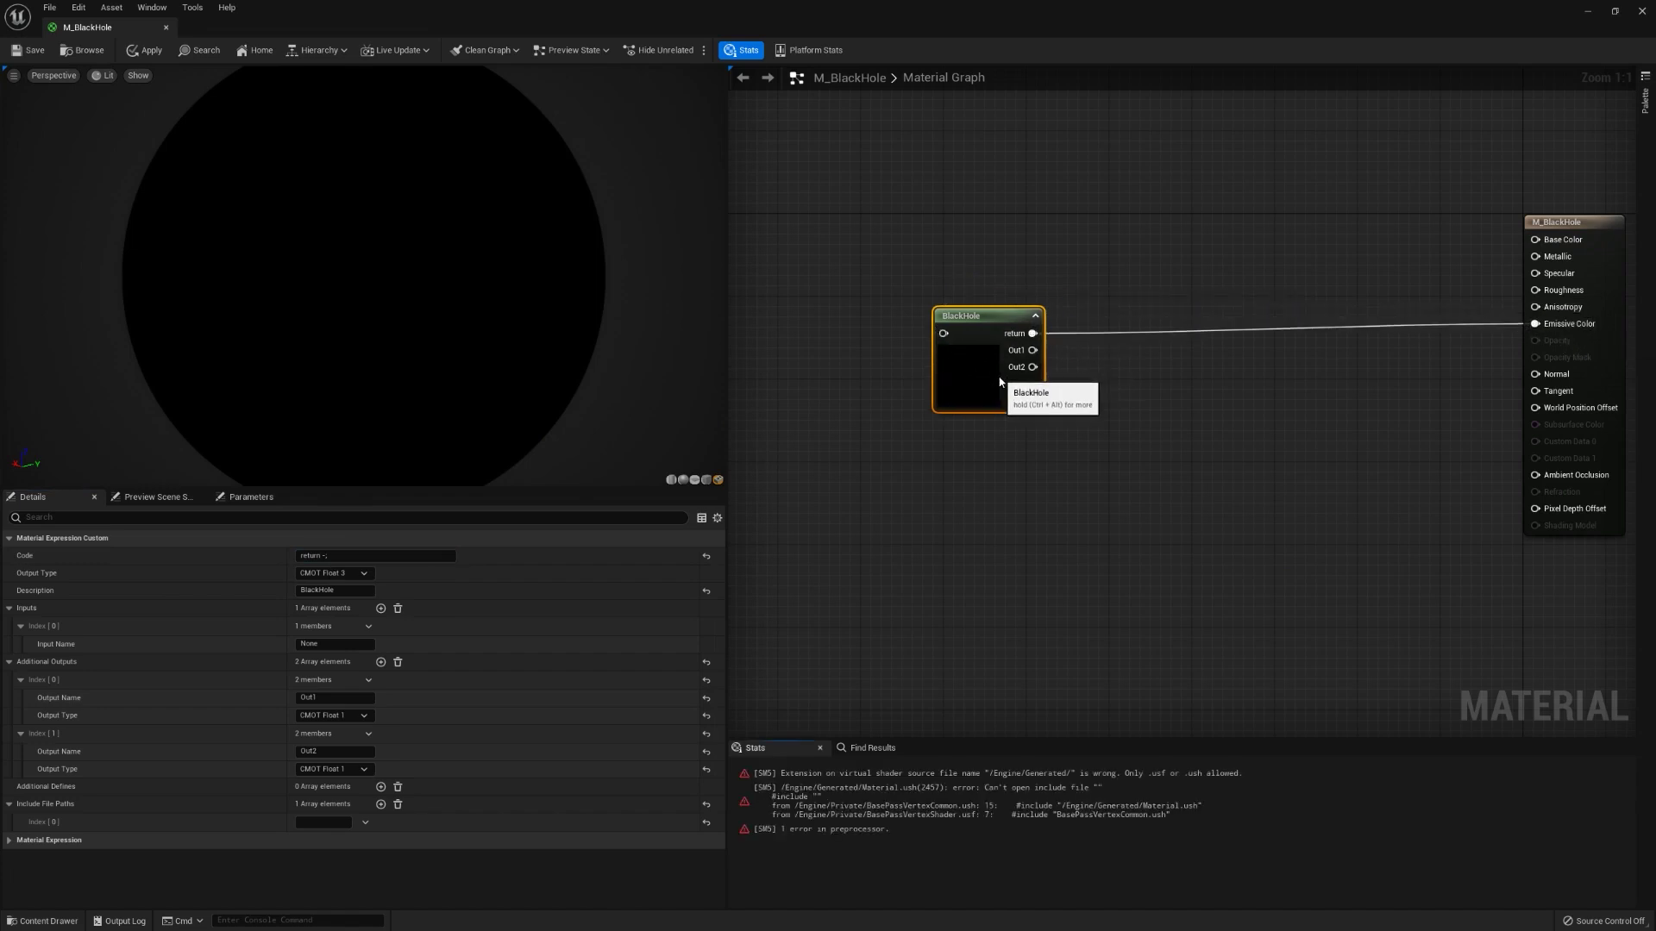
# - Remove the BlackHole node's include file path entry, set its code to "return 0;" and line the node up with Emissive Color
pyautogui.moveTo(1000, 382); pyautogui.dragTo(1001, 392)
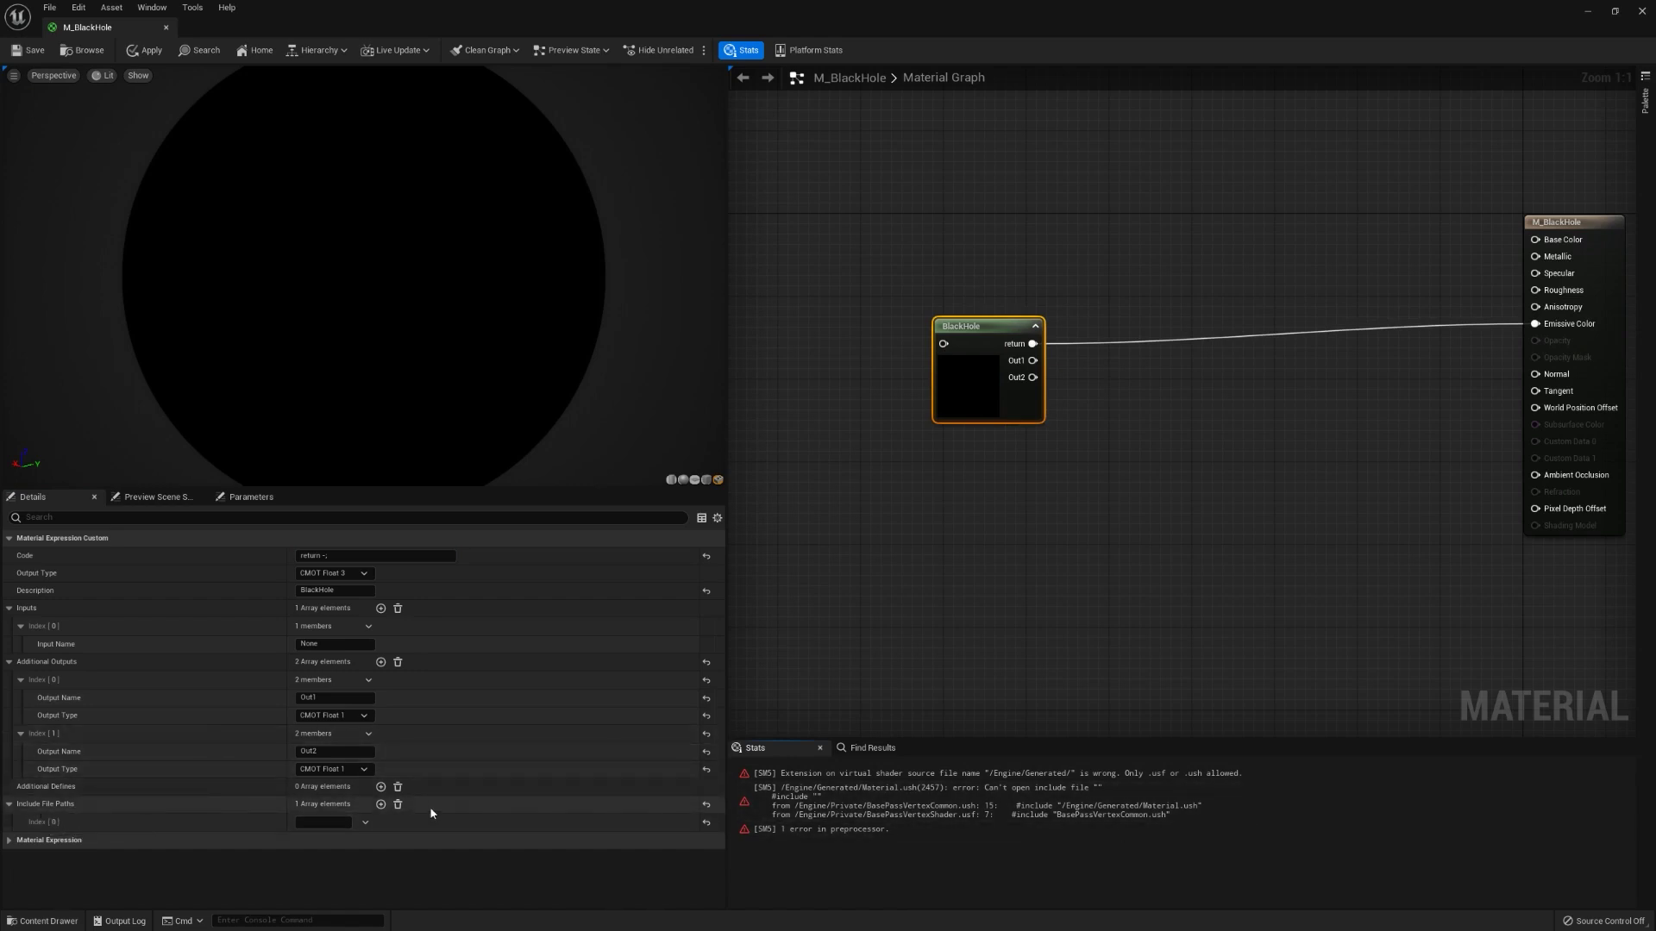
pyautogui.click(397, 804)
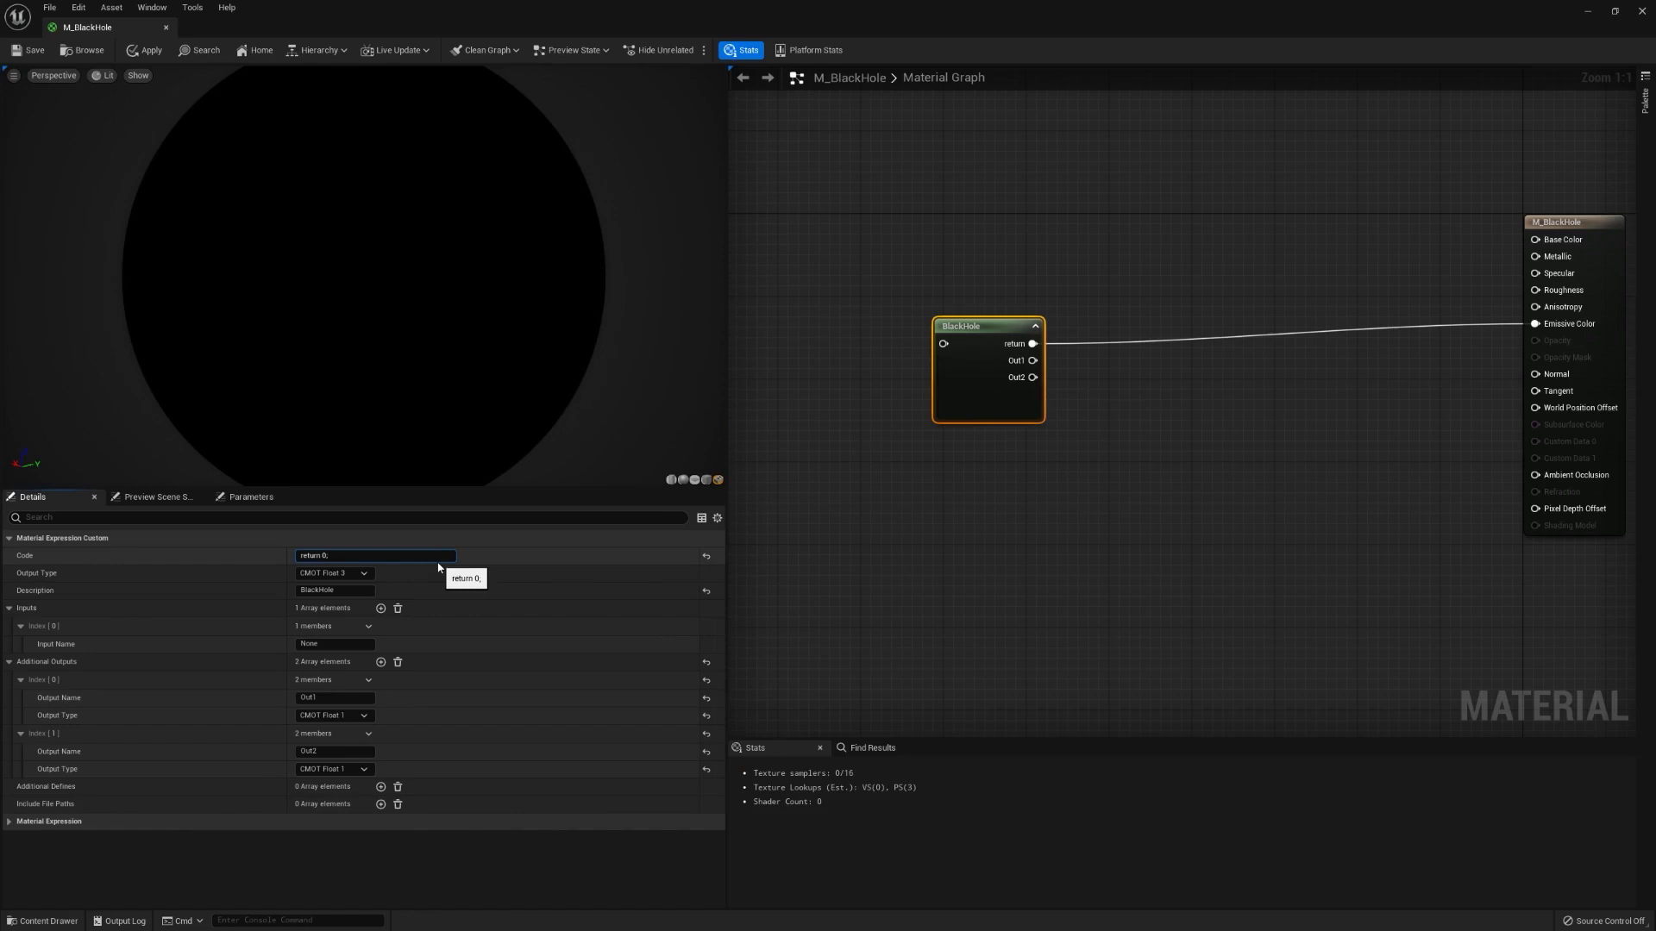
pyautogui.moveTo(969, 385)
pyautogui.mouseDown()
pyautogui.moveTo(959, 353)
pyautogui.moveTo(985, 364)
pyautogui.mouseUp()
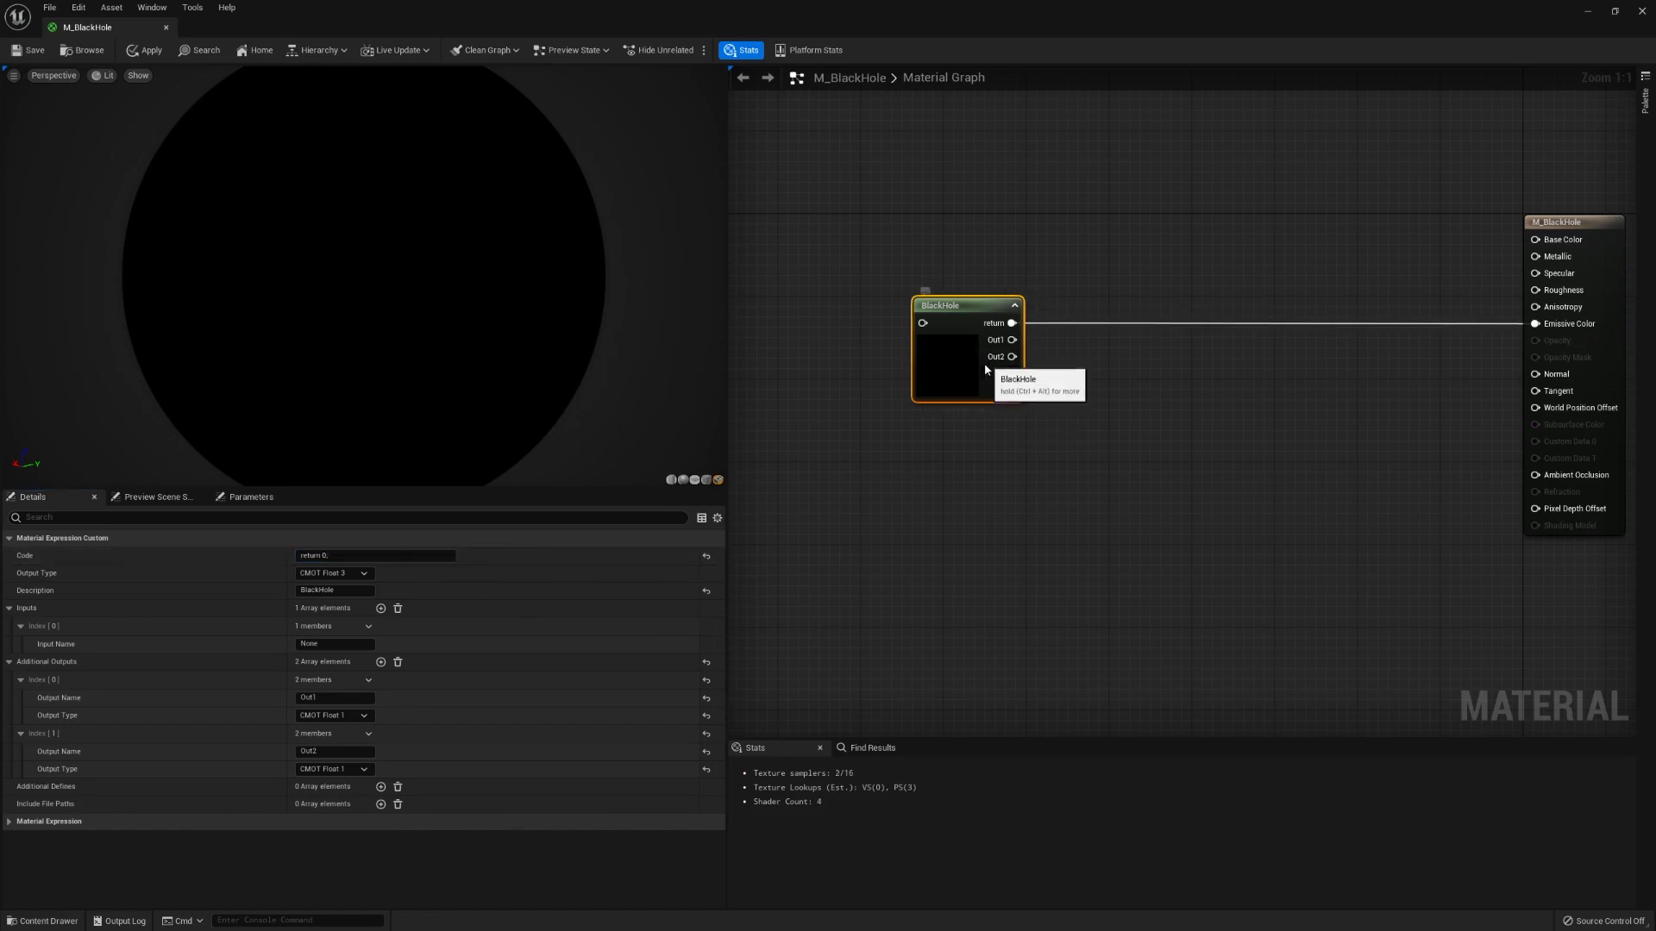
# - Add the lines "Out1 = 1;" and "Out2 = 0.5;" above the return statement in the BlackHole node's code
pyautogui.click(405, 557)
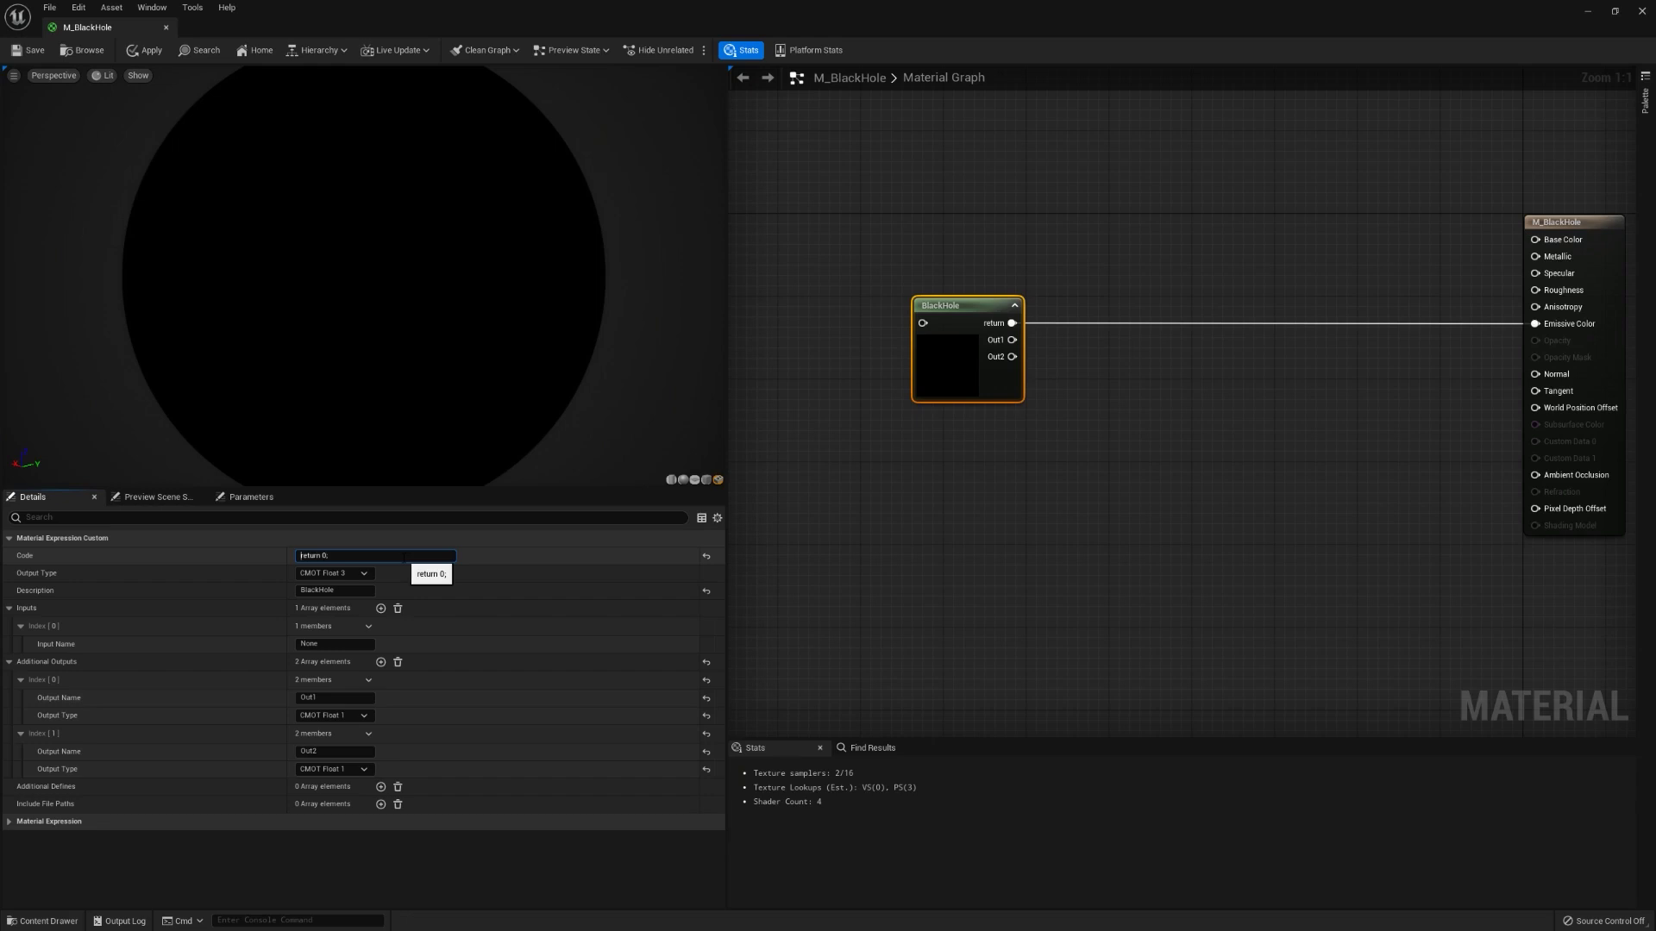
pyautogui.hotkey('shift', 'Return')
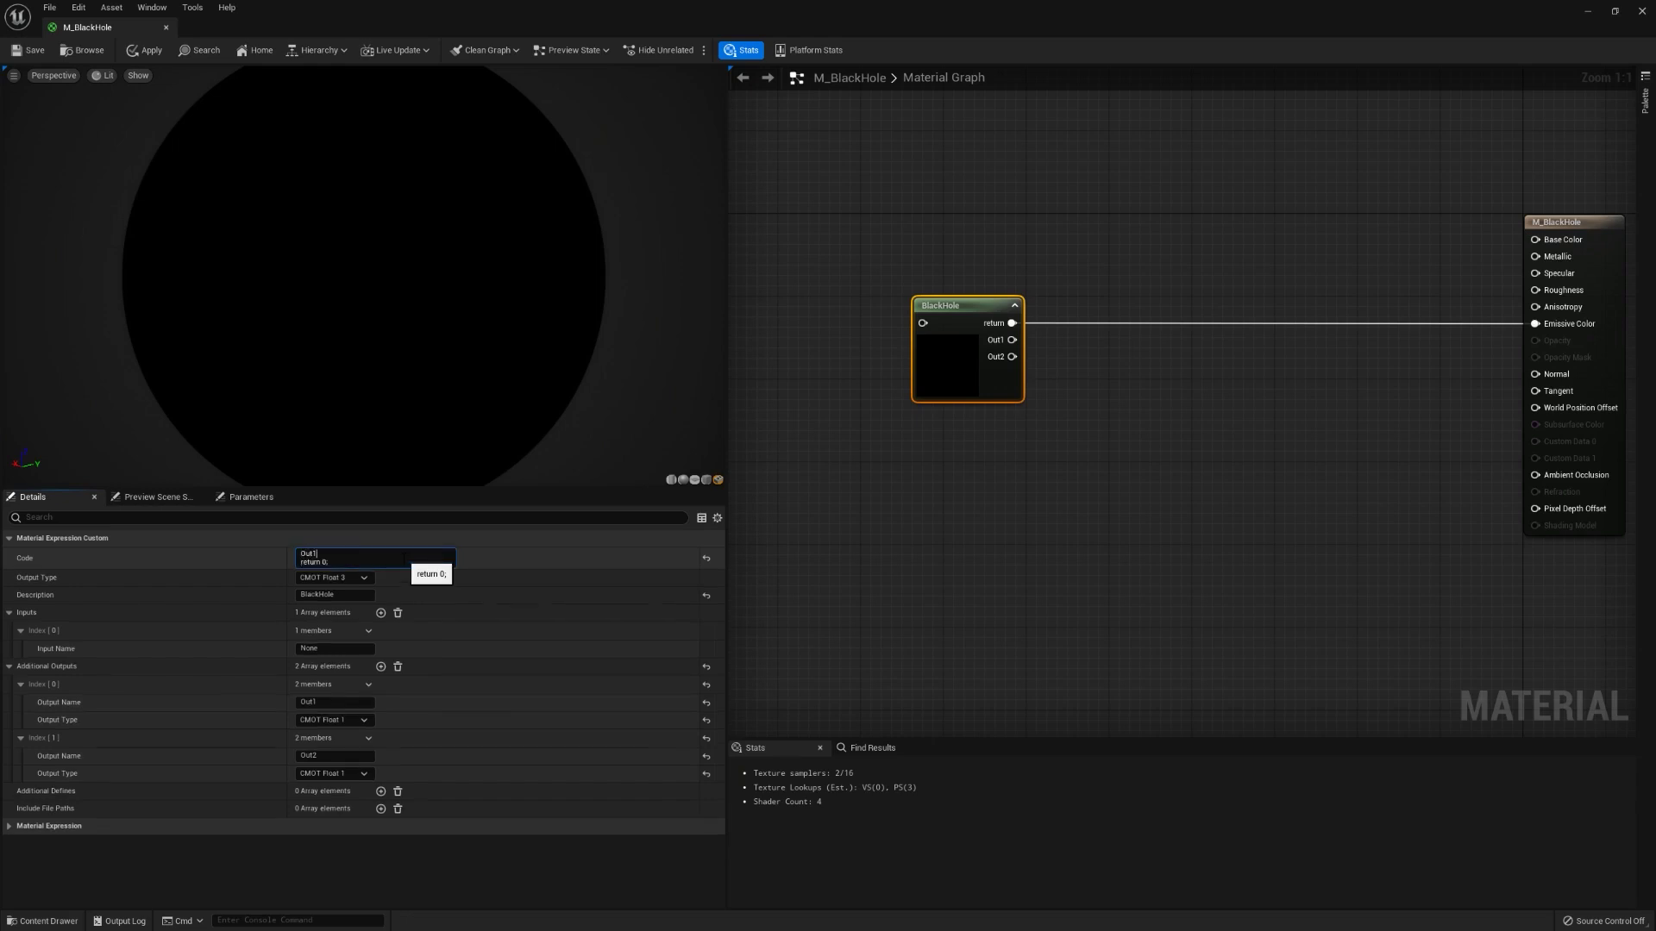
pyautogui.press('Down')
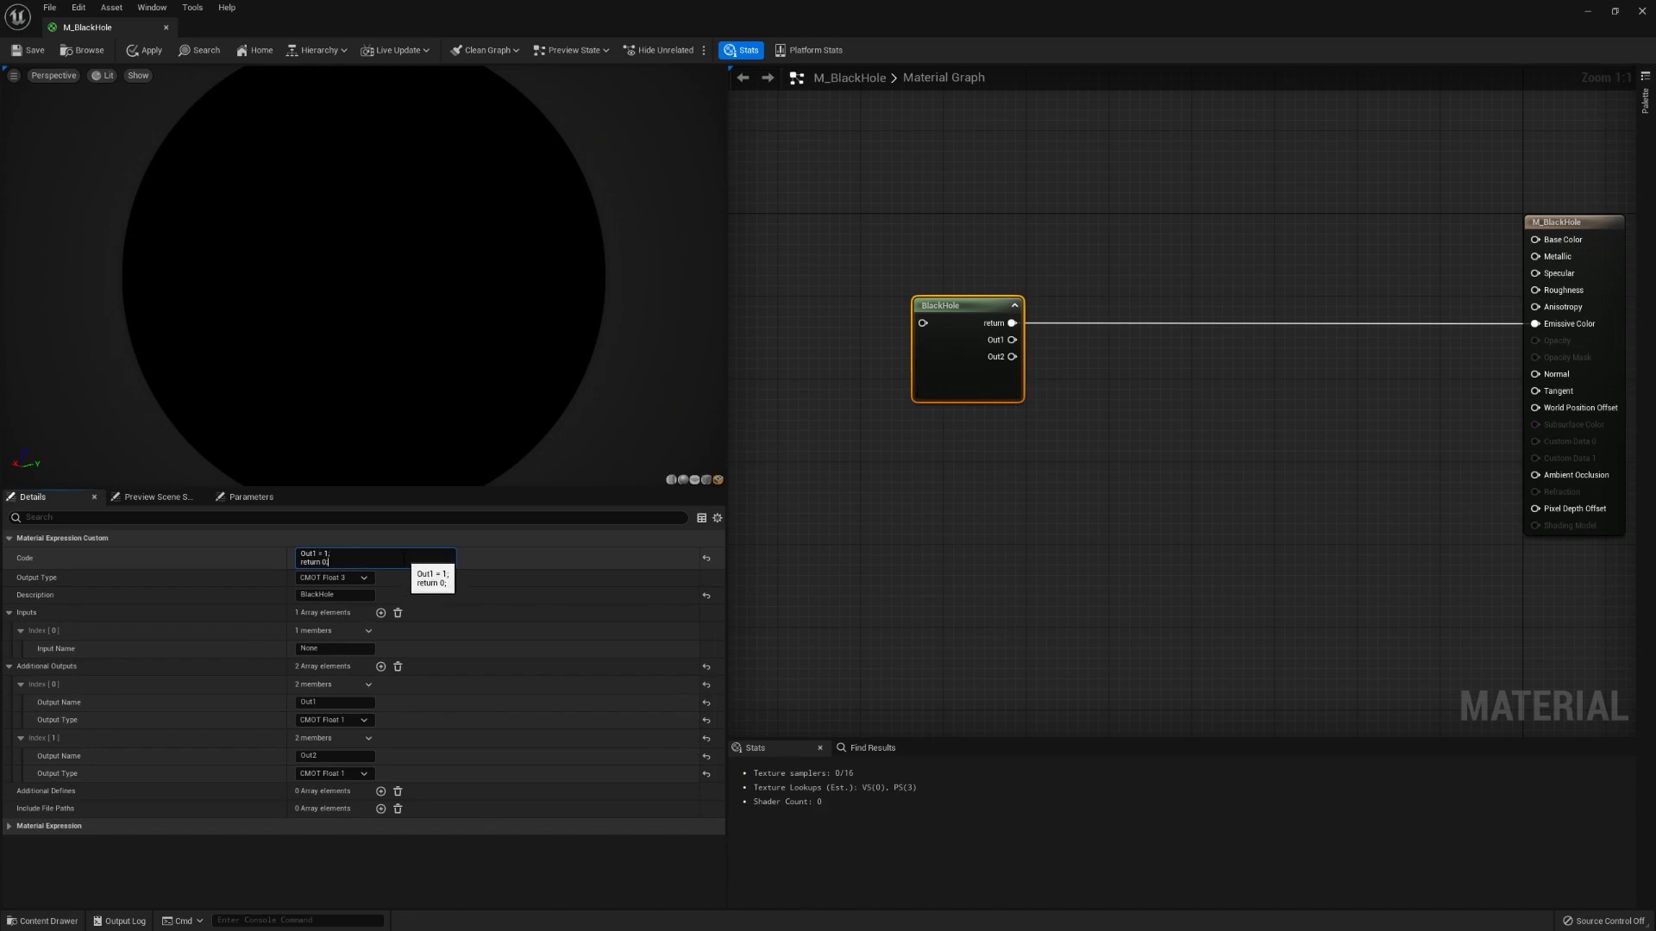
pyautogui.hotkey('shift', 'Return')
pyautogui.write('Out2')
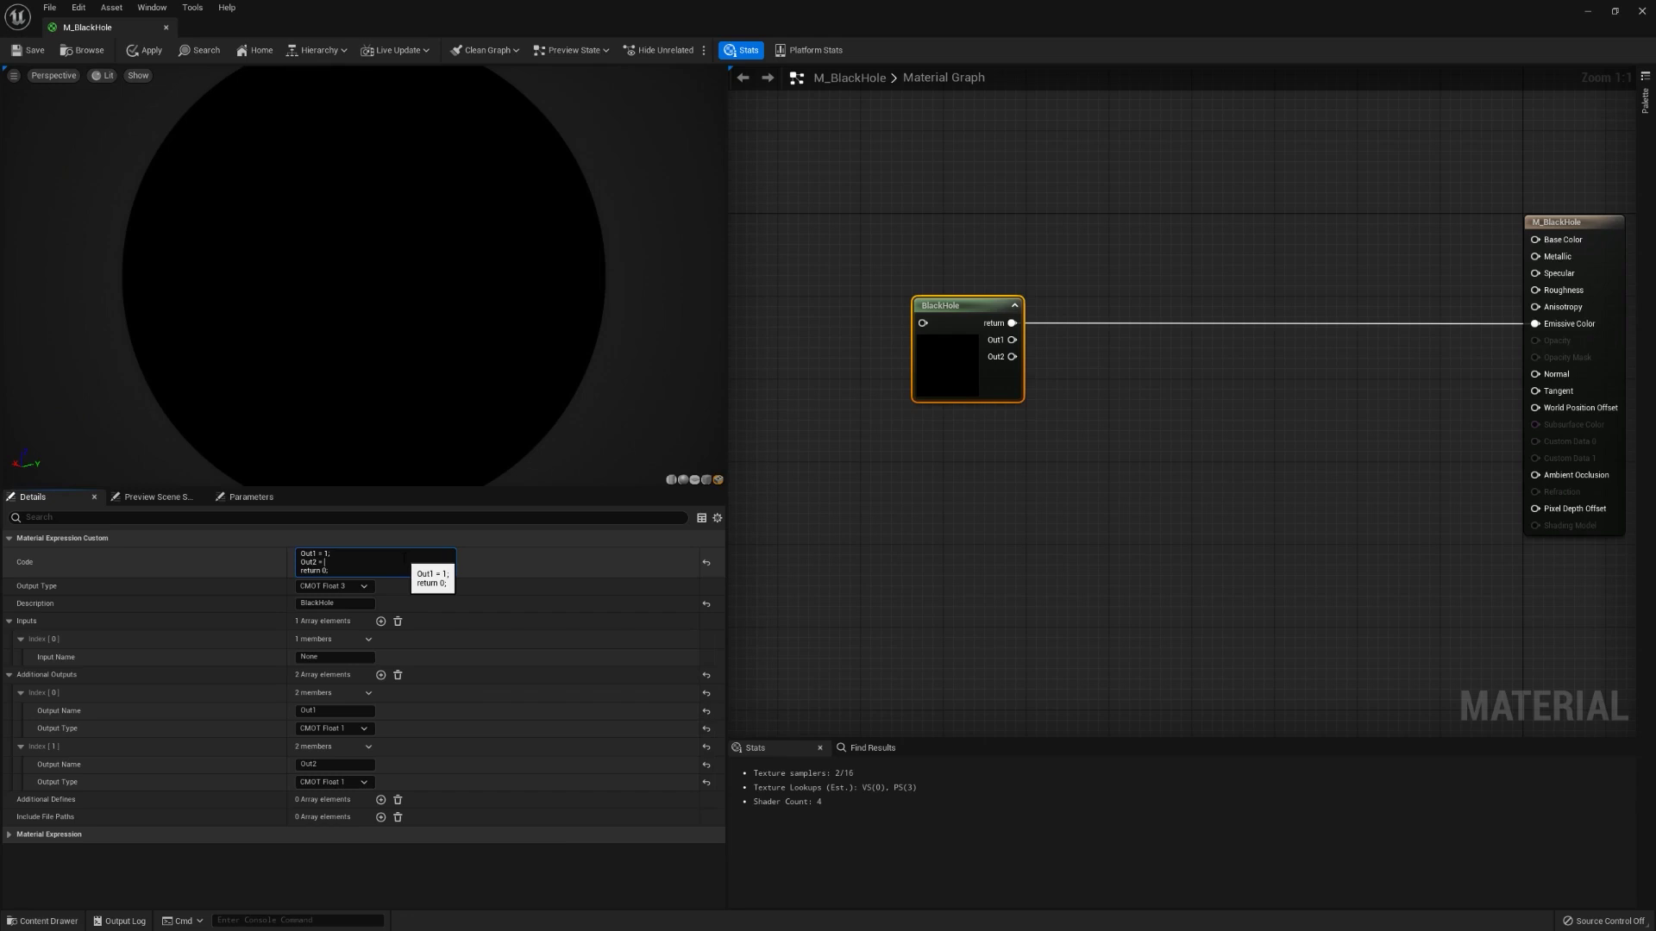
pyautogui.write(' = 0.5;')
pyautogui.press('Down')
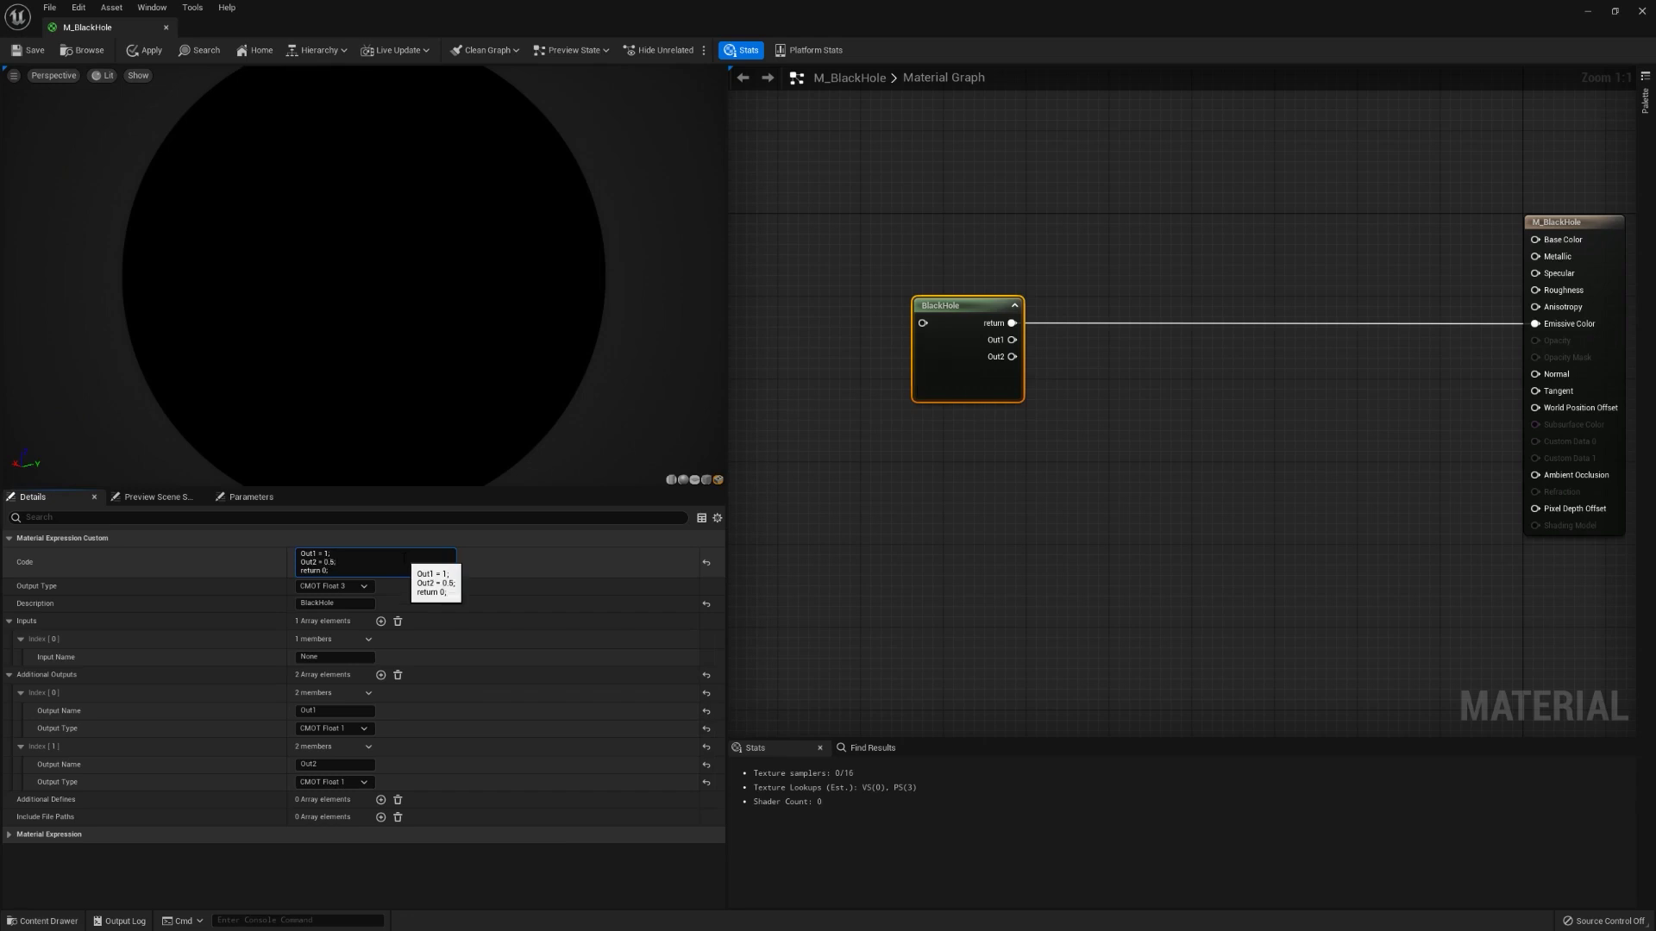
pyautogui.click(1255, 423)
# - Preview the additional outputs by connecting Out1 to Emissive Color and replacing it with Out2
pyautogui.moveTo(1011, 340); pyautogui.dragTo(1537, 324)
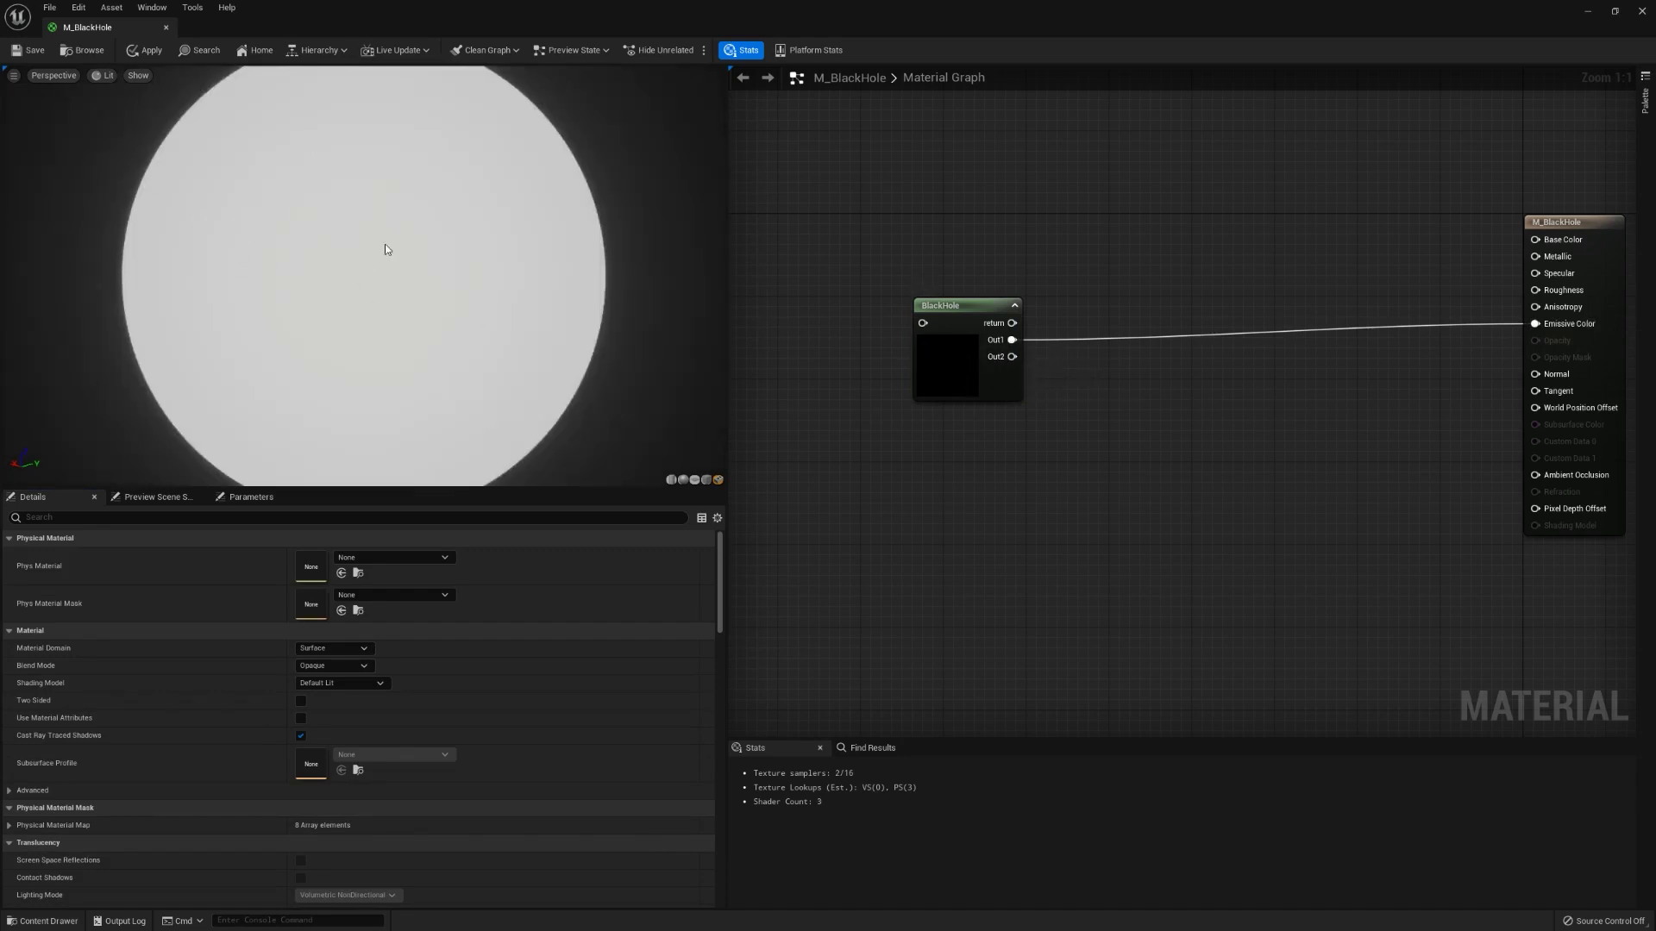
pyautogui.moveTo(1012, 356); pyautogui.dragTo(1535, 323)
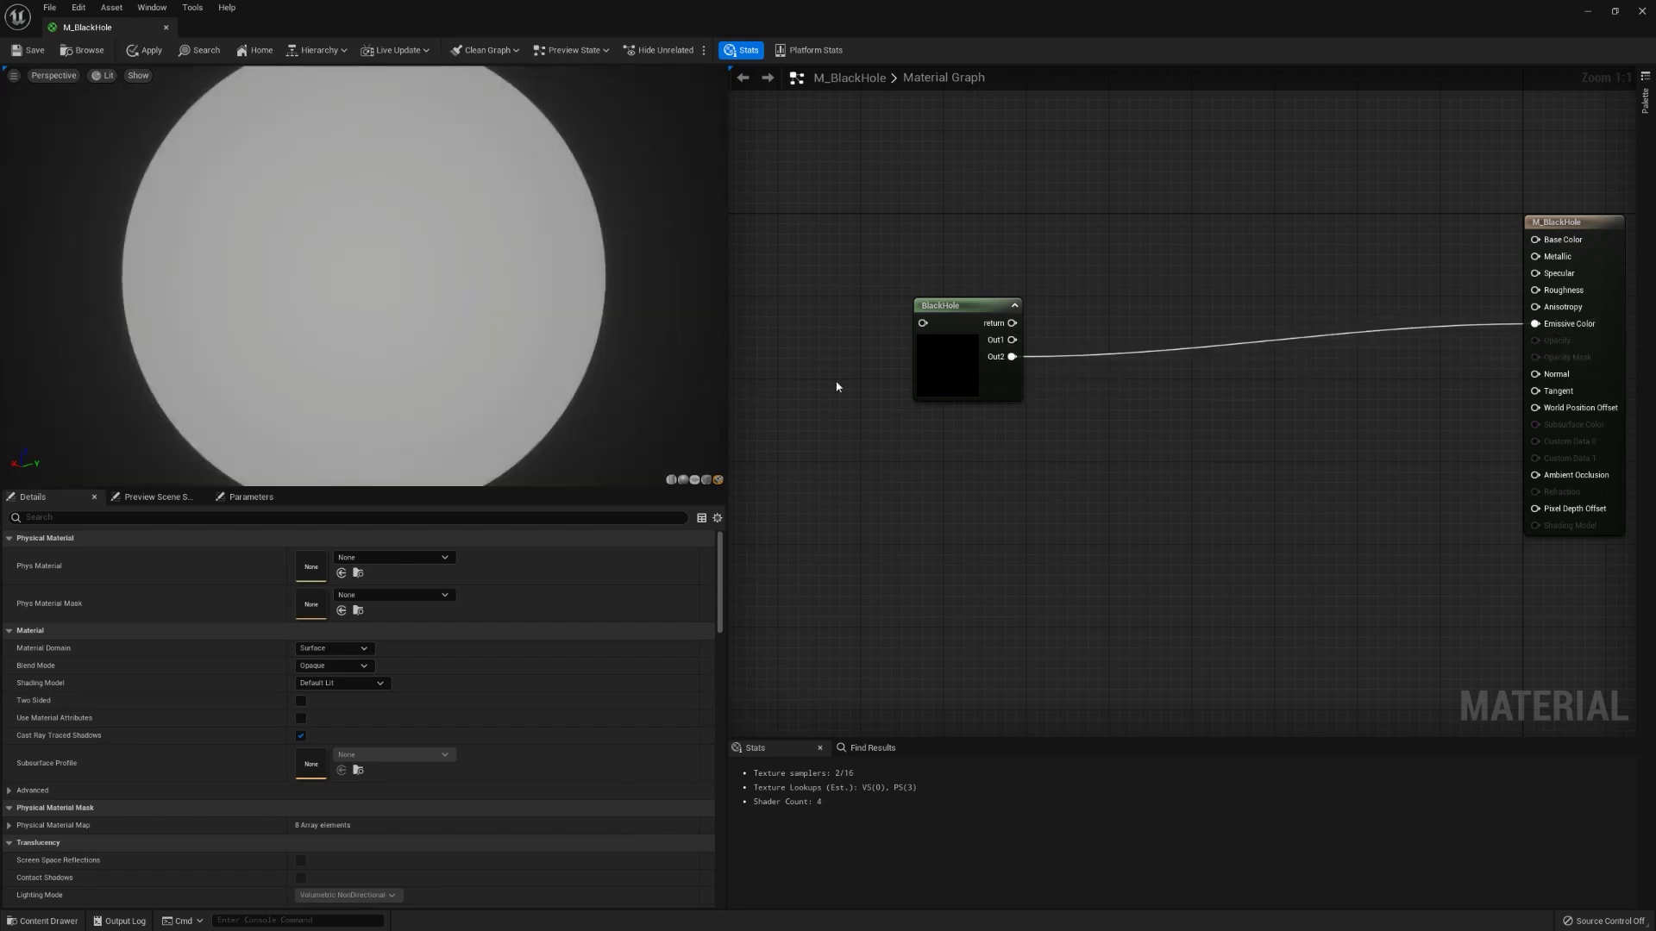
# - Move the BlackHole node farther from the material output and connect a constant of 0 to its input
pyautogui.click(955, 384)
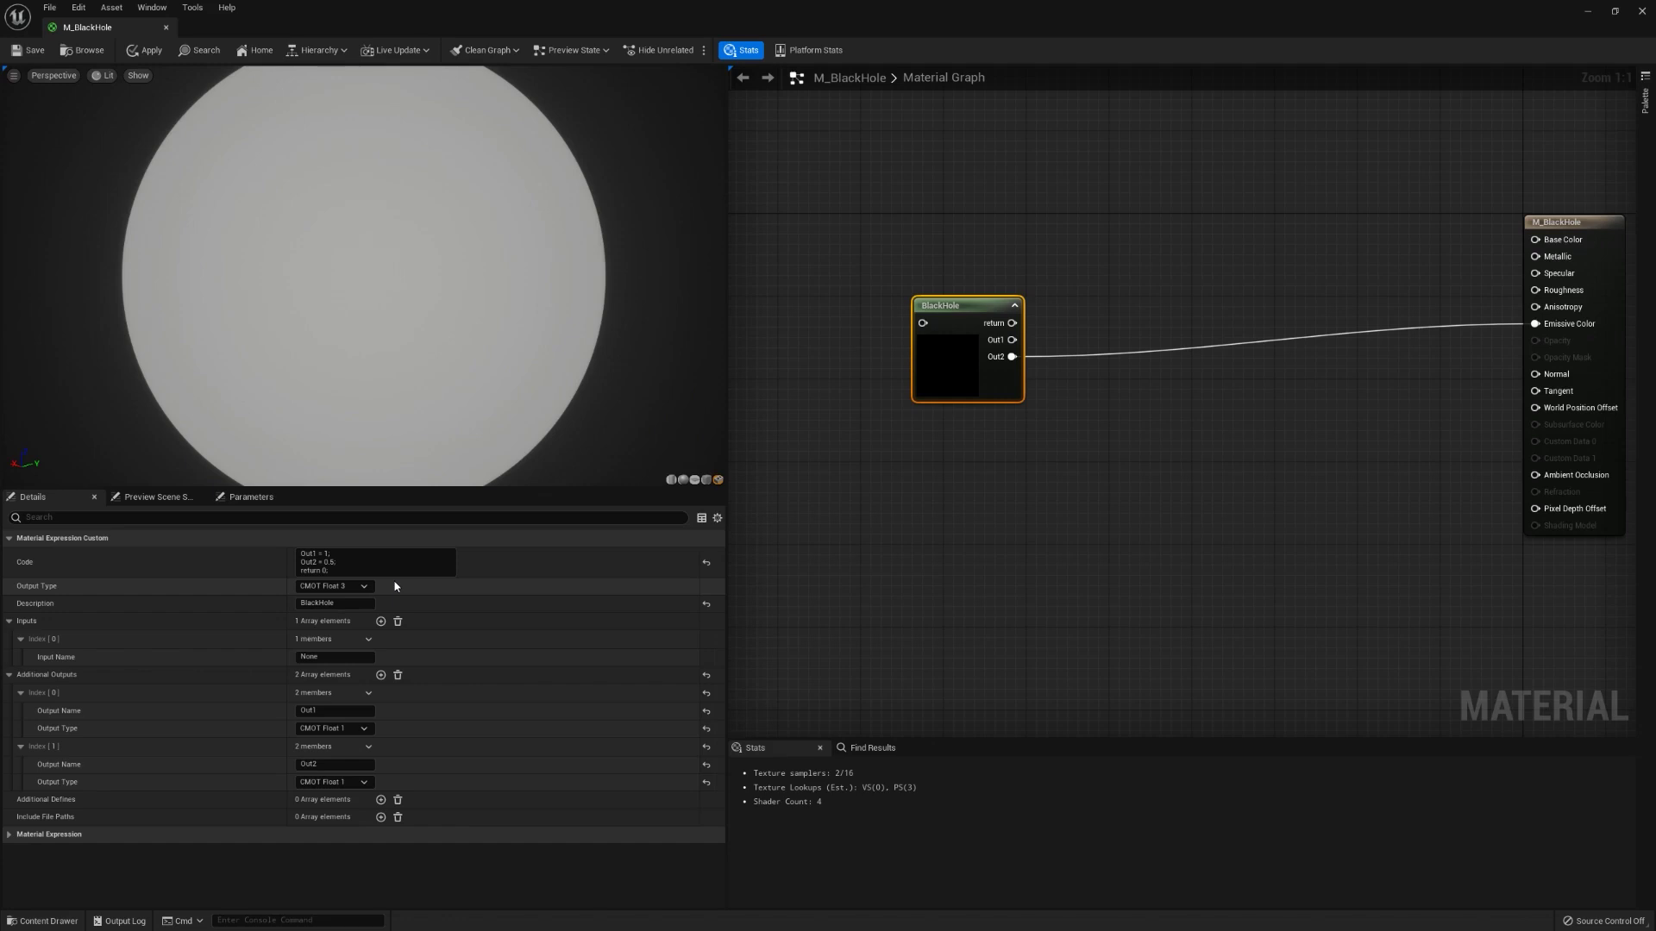
pyautogui.moveTo(972, 350); pyautogui.dragTo(810, 324)
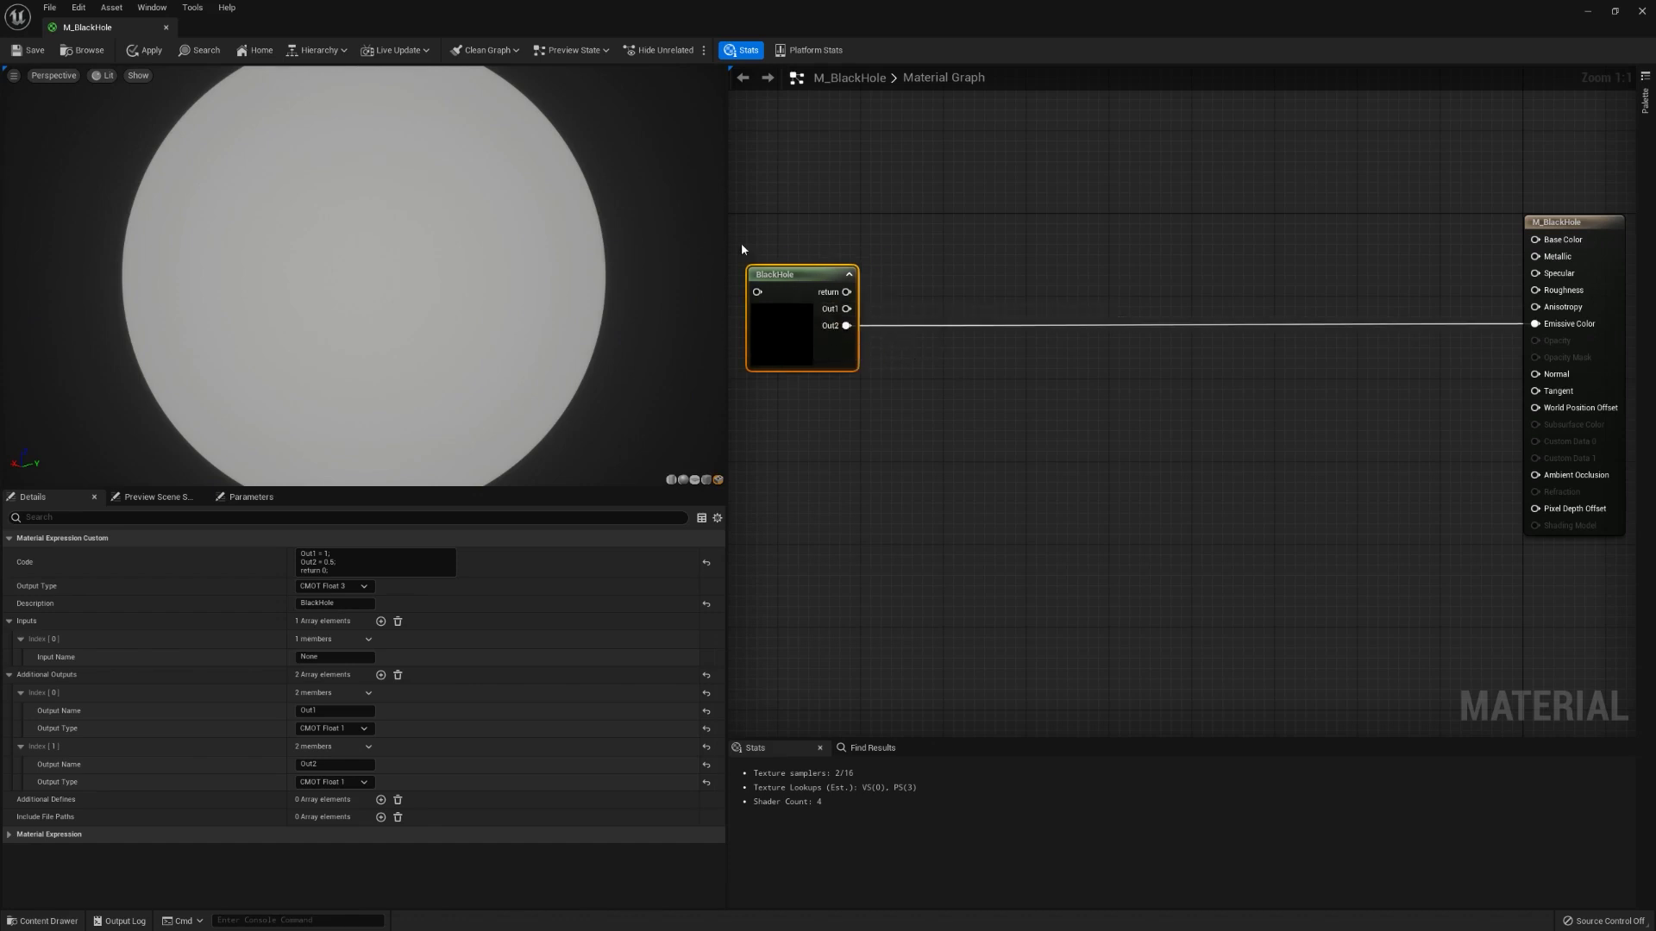
pyautogui.moveTo(1034, 360); pyautogui.dragTo(1079, 406, button='right')
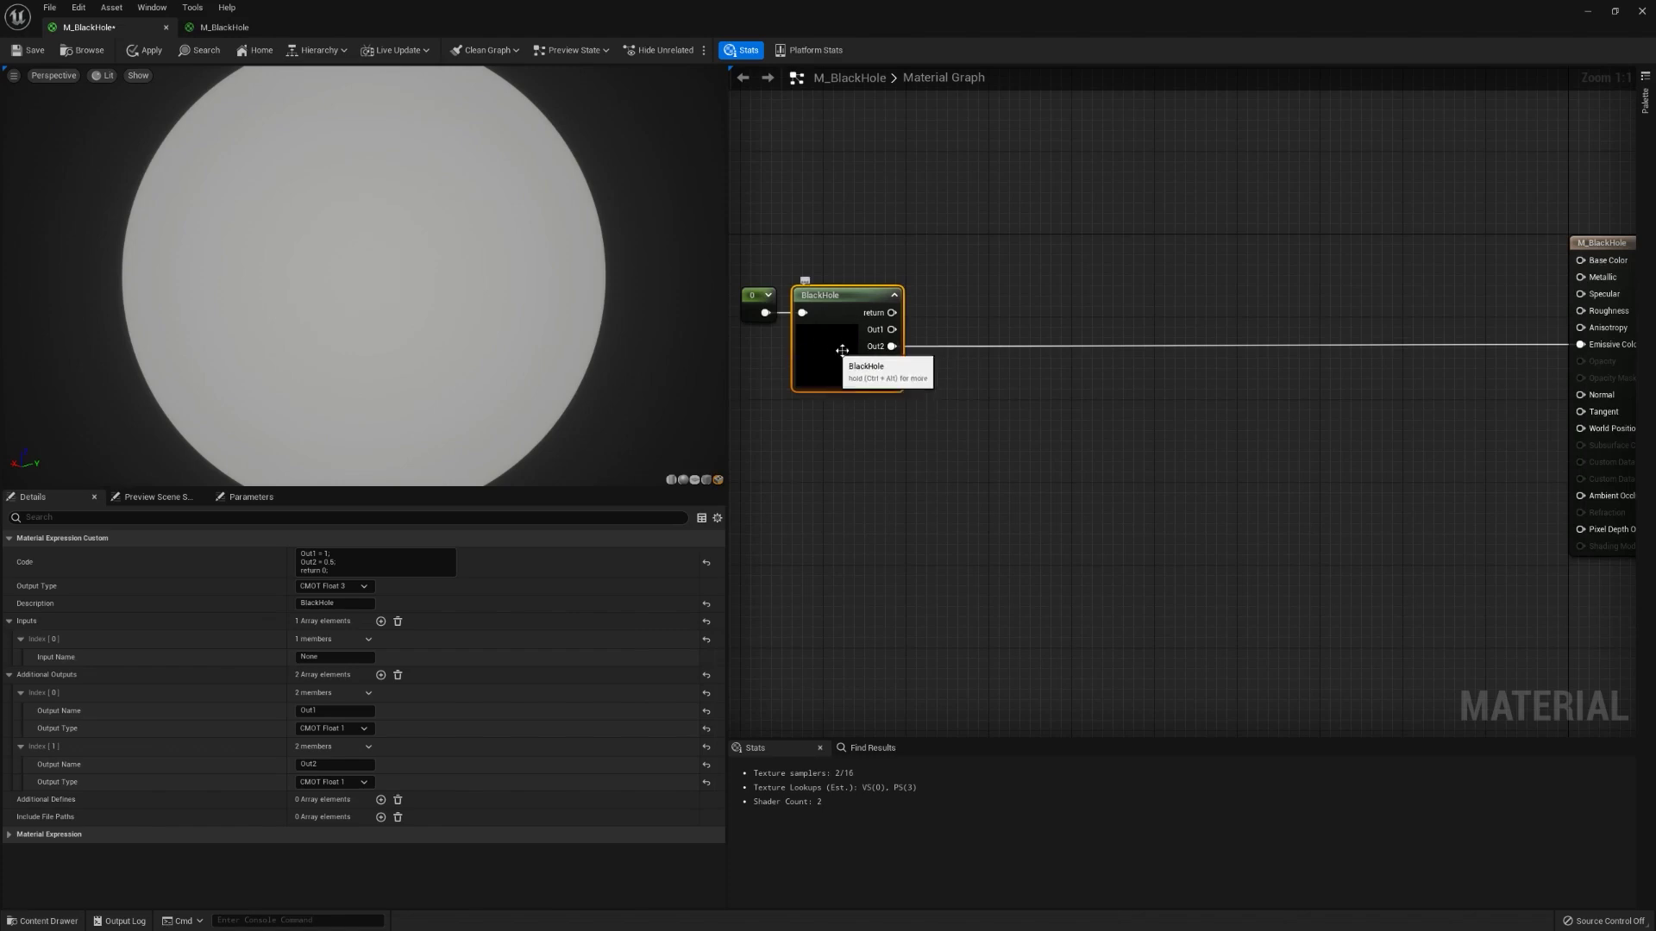
# - Add one include file path entry to the BlackHole node
pyautogui.click(390, 566)
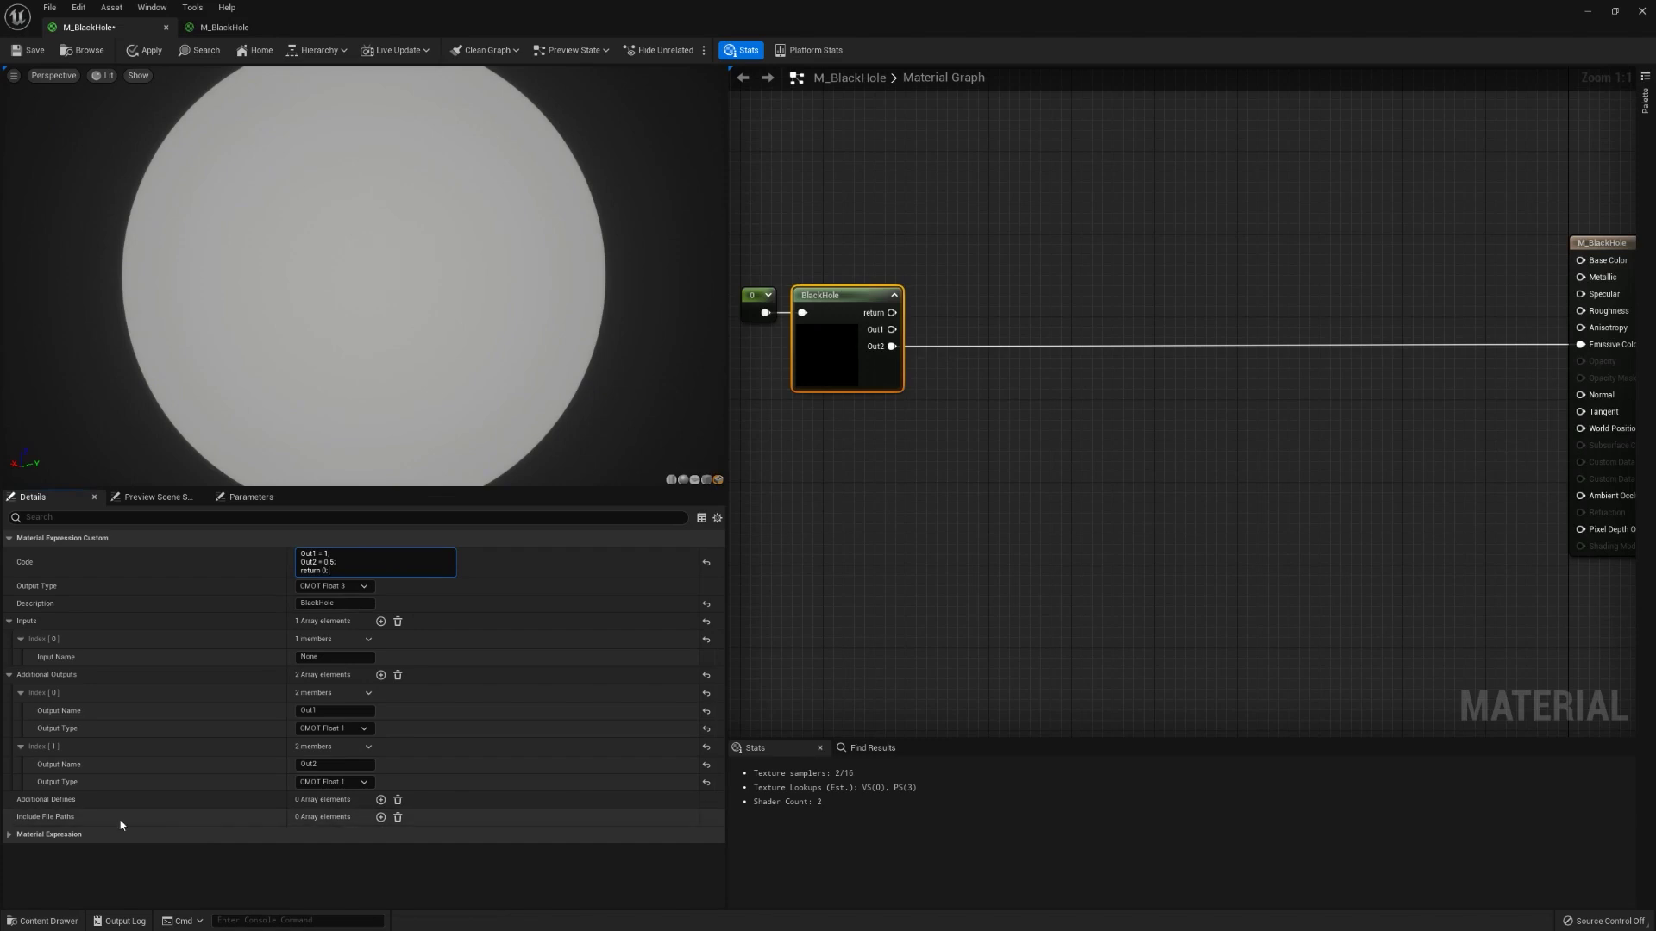
pyautogui.click(381, 817)
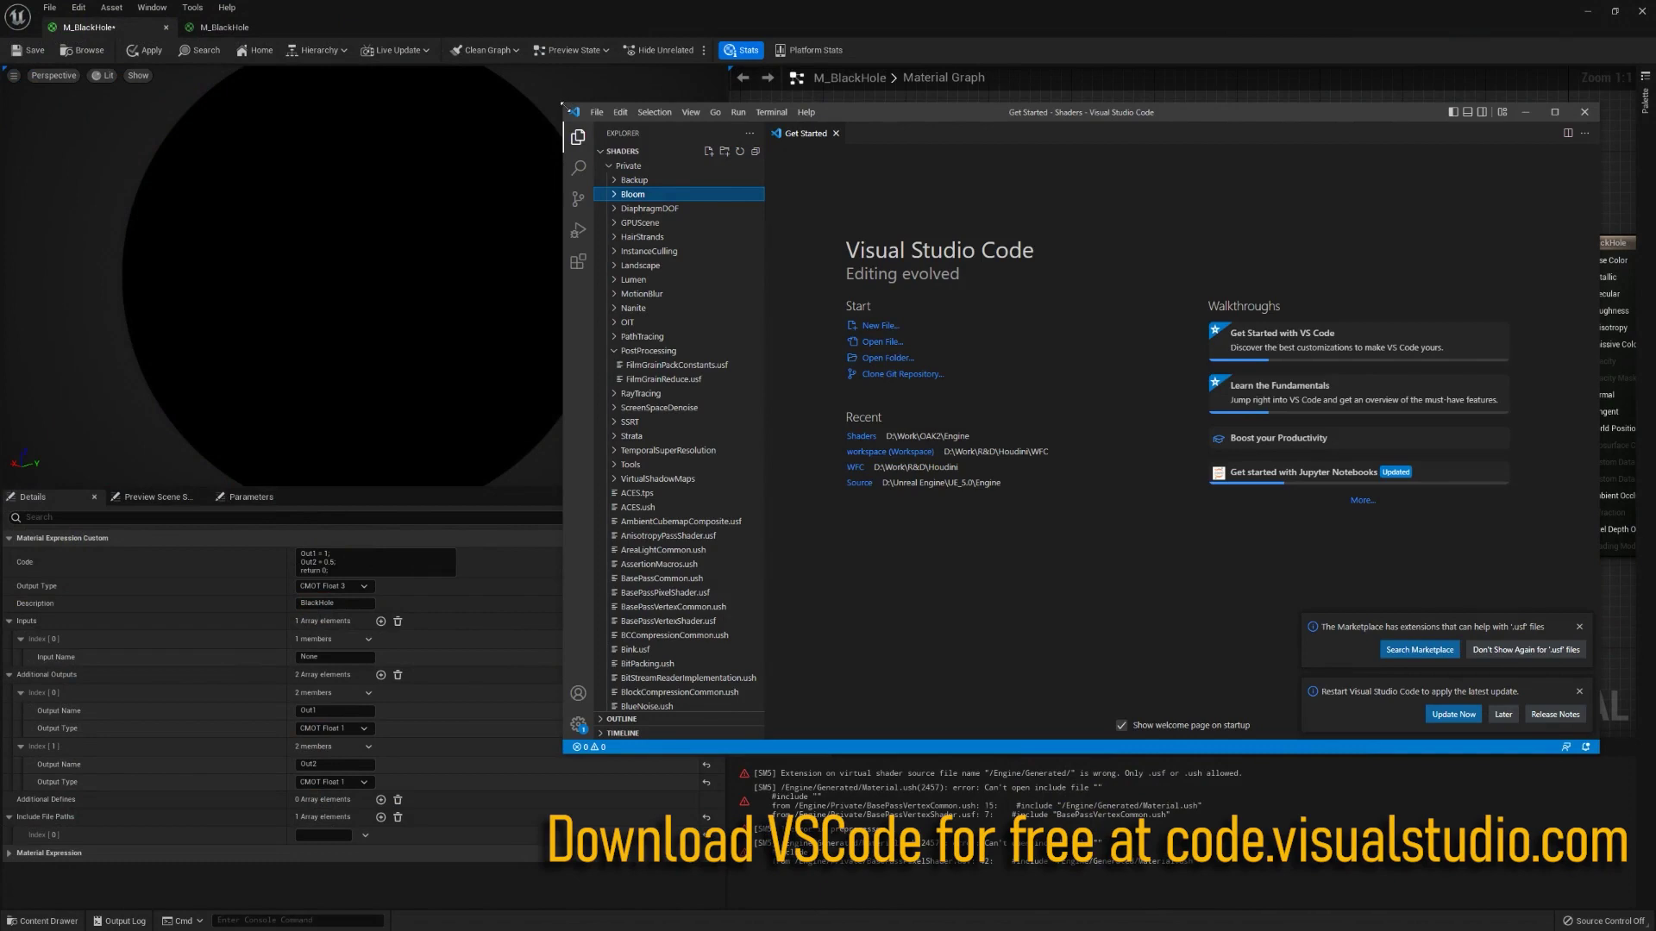
# - In Visual Studio Code, create a folder named Blackhole under Private and add a file named Blackhole.usf inside it
pyautogui.moveTo(561, 104); pyautogui.dragTo(679, 106)
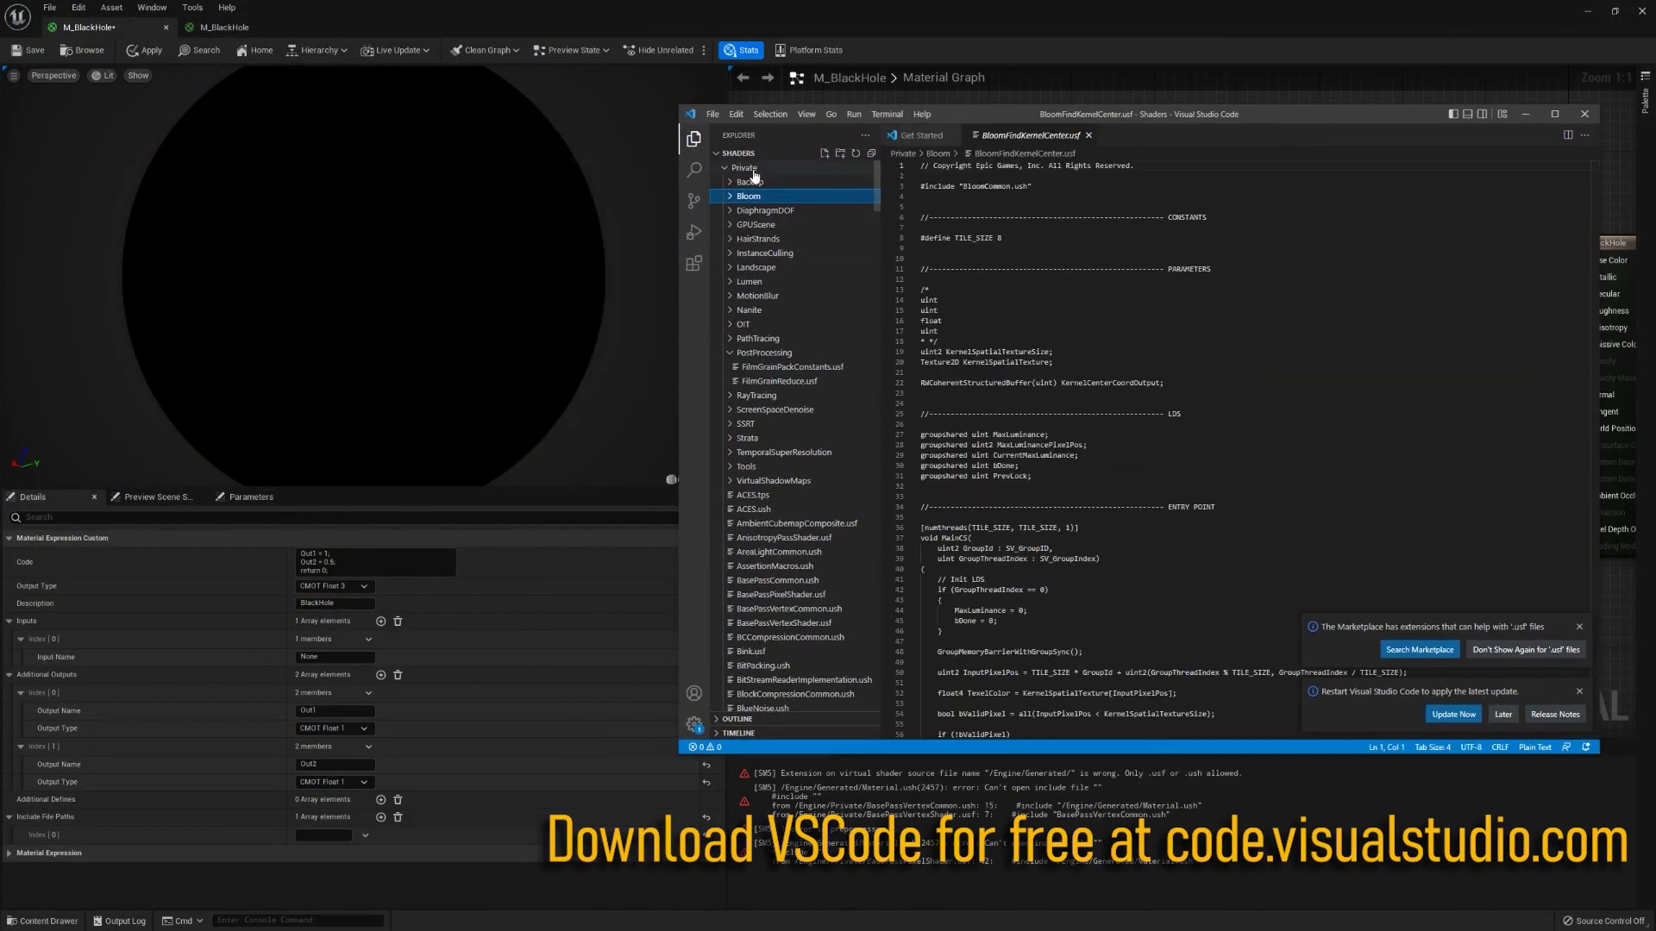
pyautogui.click(842, 155)
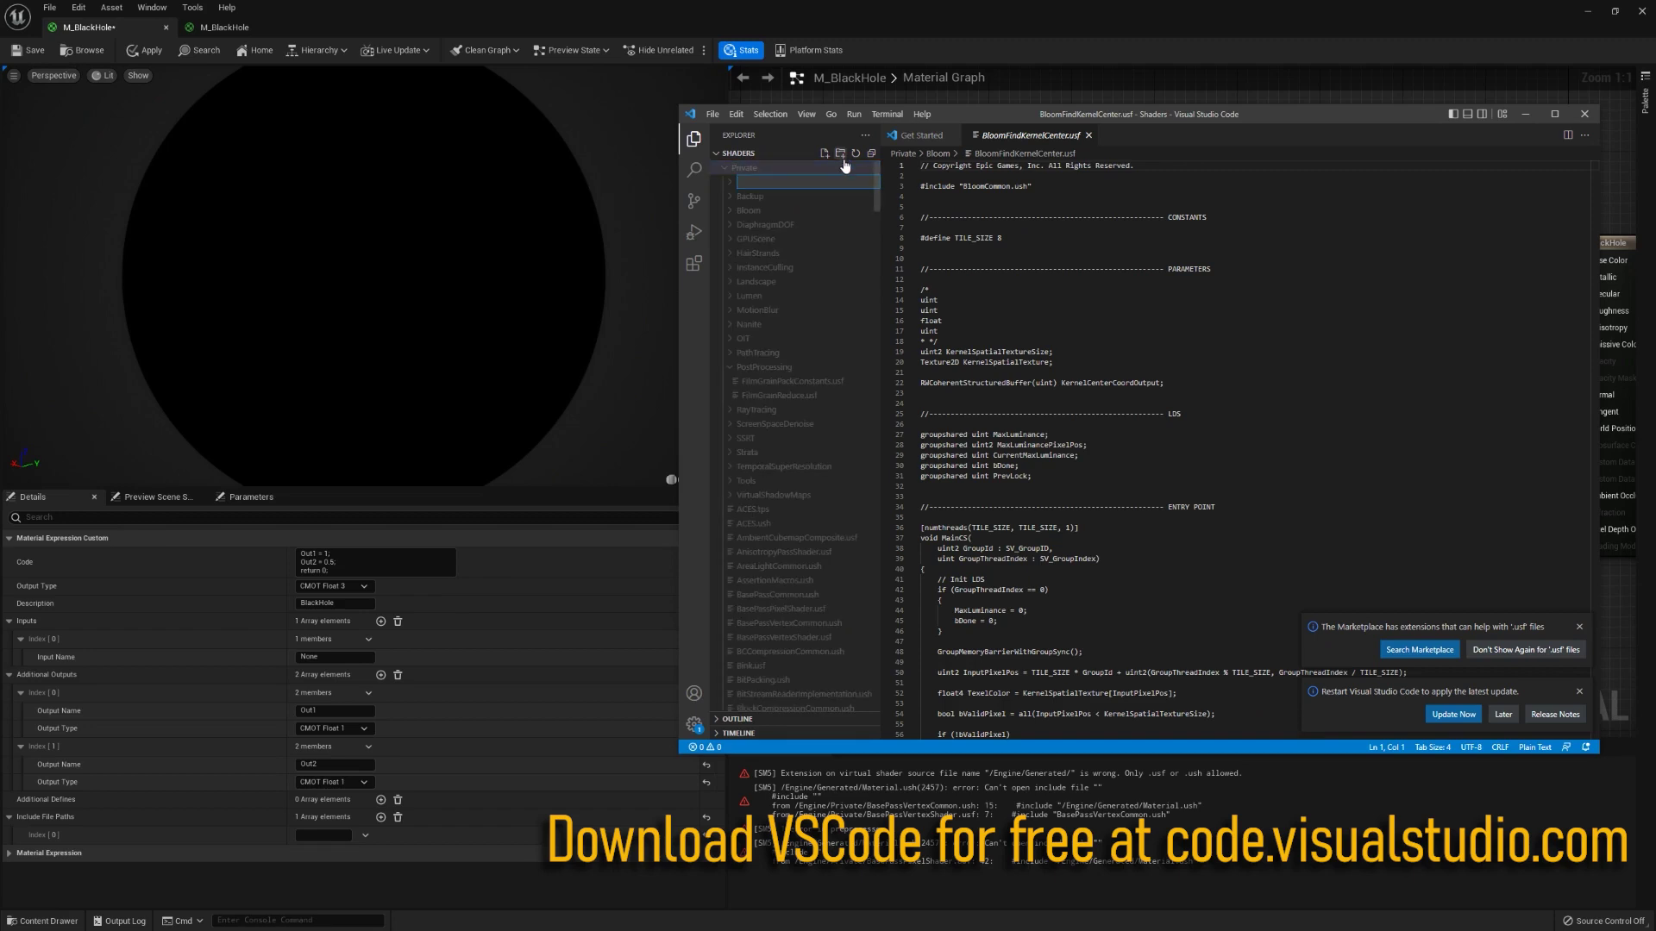
pyautogui.write('Blackhole')
pyautogui.press('Return')
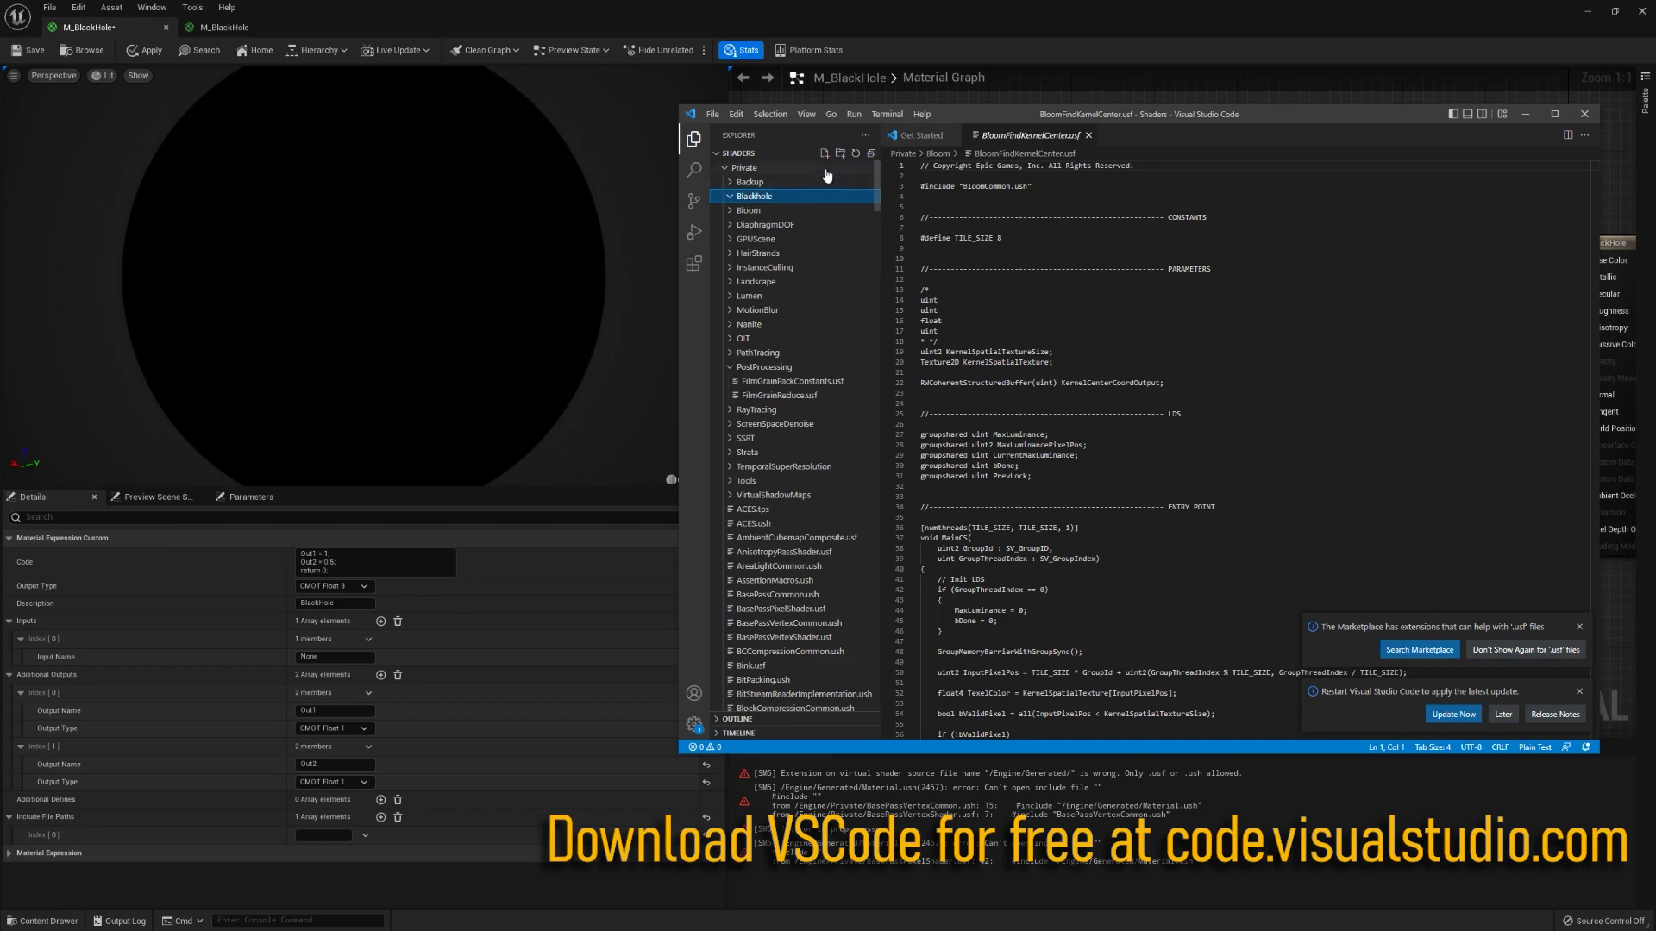
pyautogui.click(826, 157)
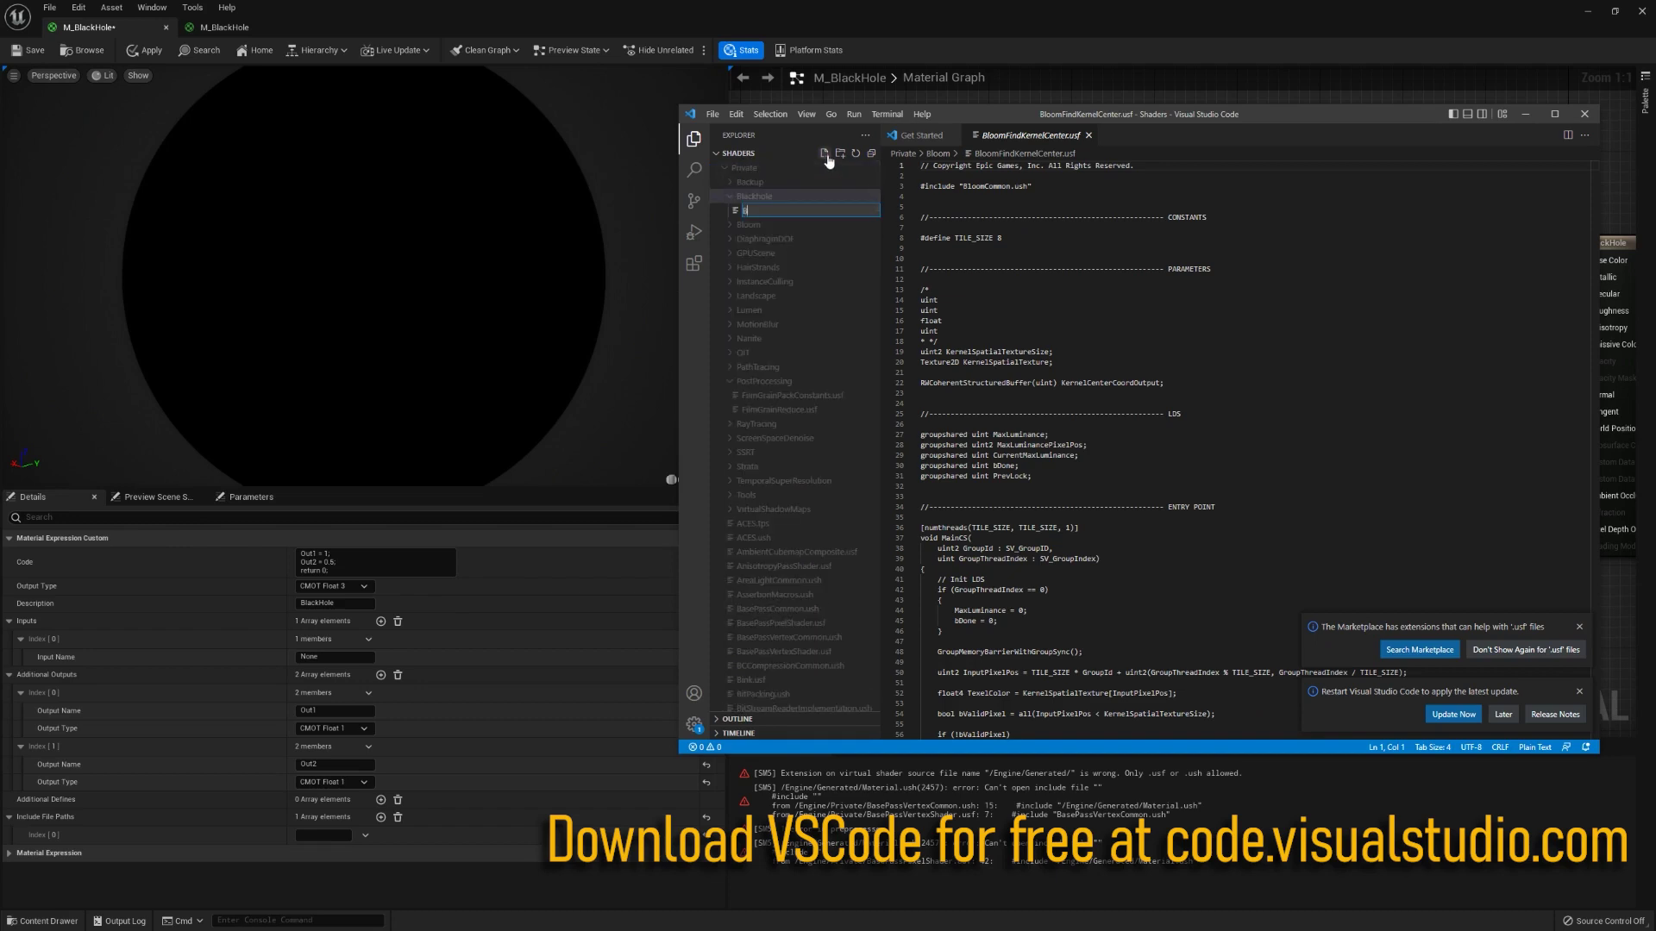
pyautogui.write('Blackhole.usf')
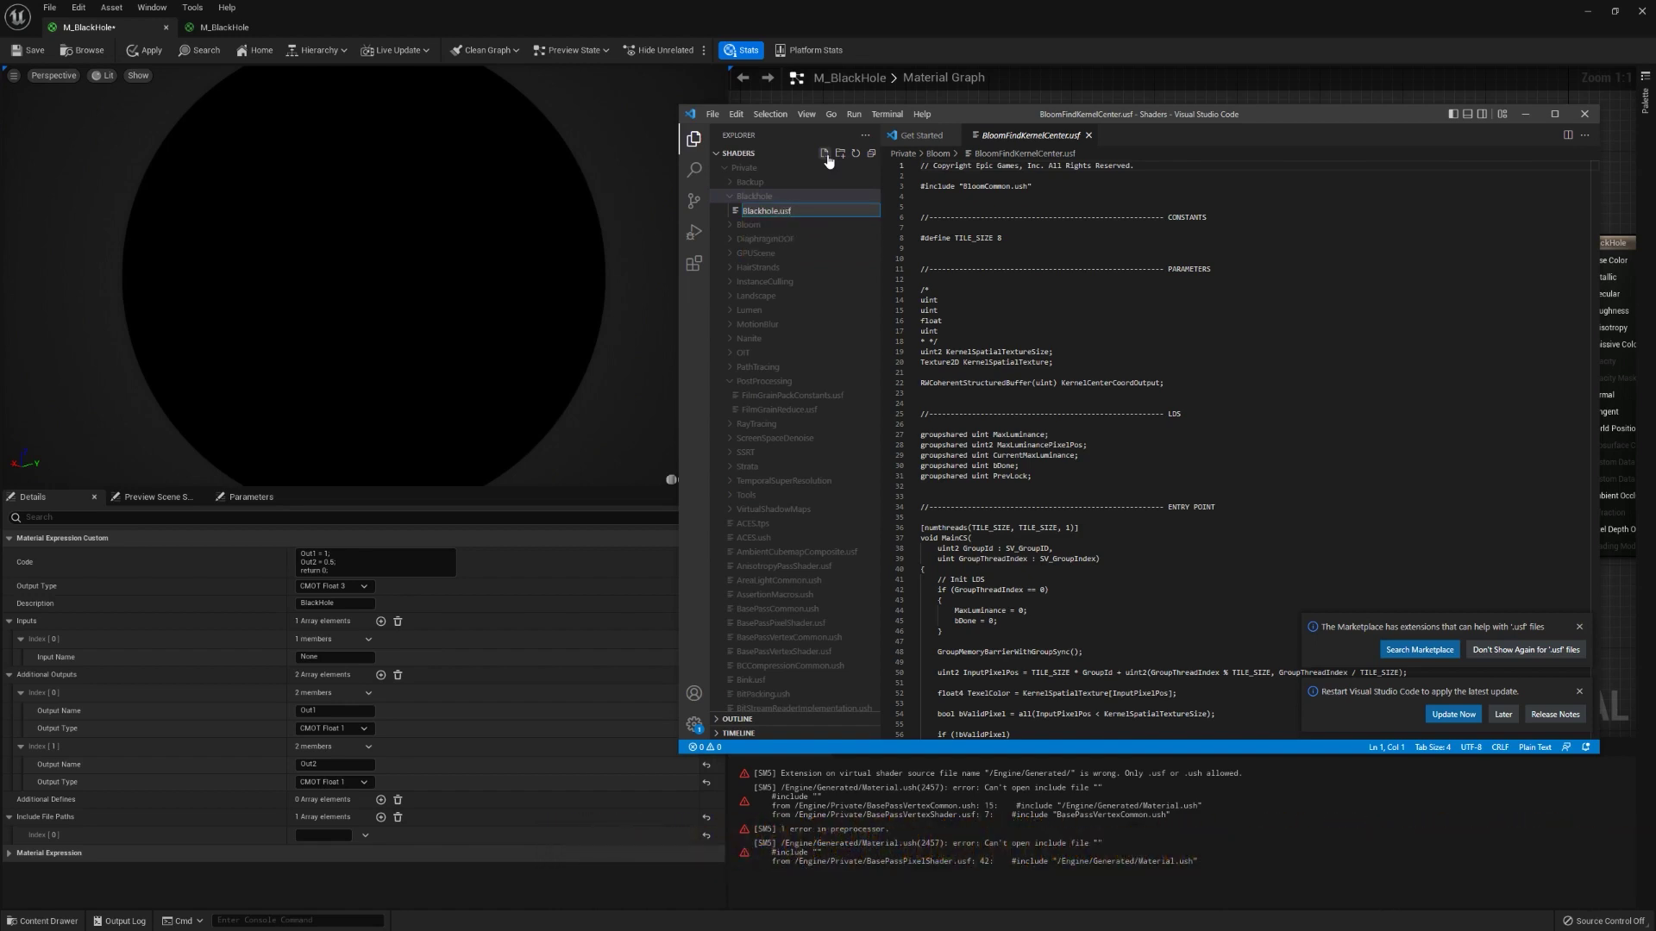
pyautogui.press('Return')
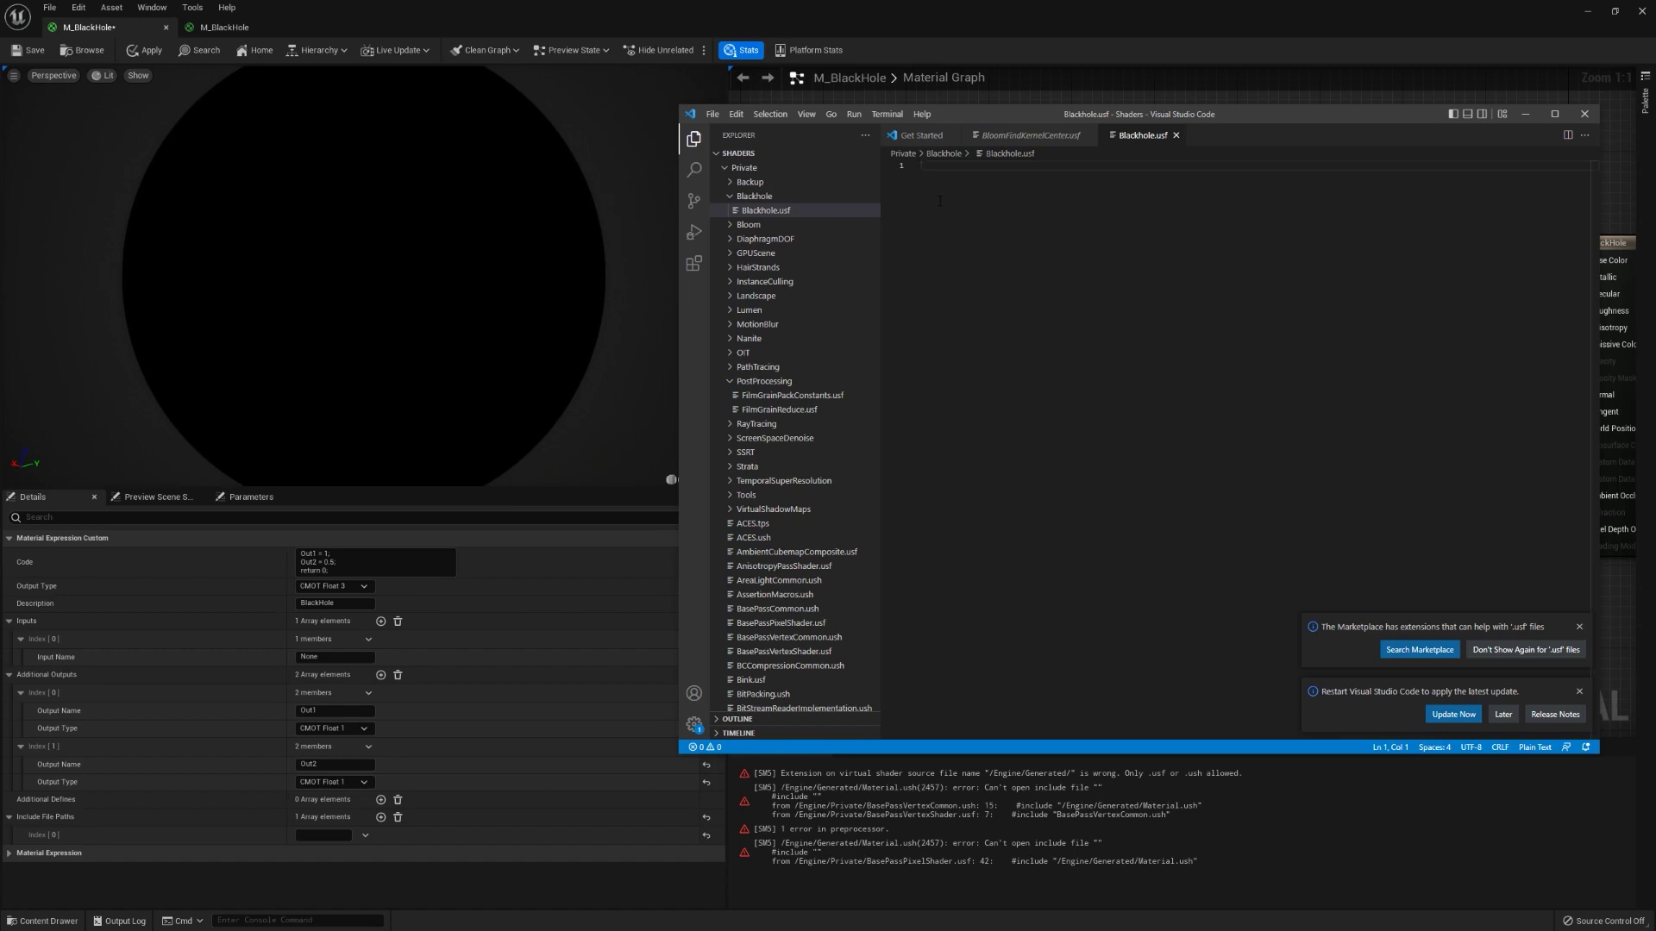
# - Begin Blackhole.usf with the word float, dismiss the two notifications, and set the file's language mode to HLSL
pyautogui.write('float')
pyautogui.click(1579, 627)
pyautogui.click(1579, 692)
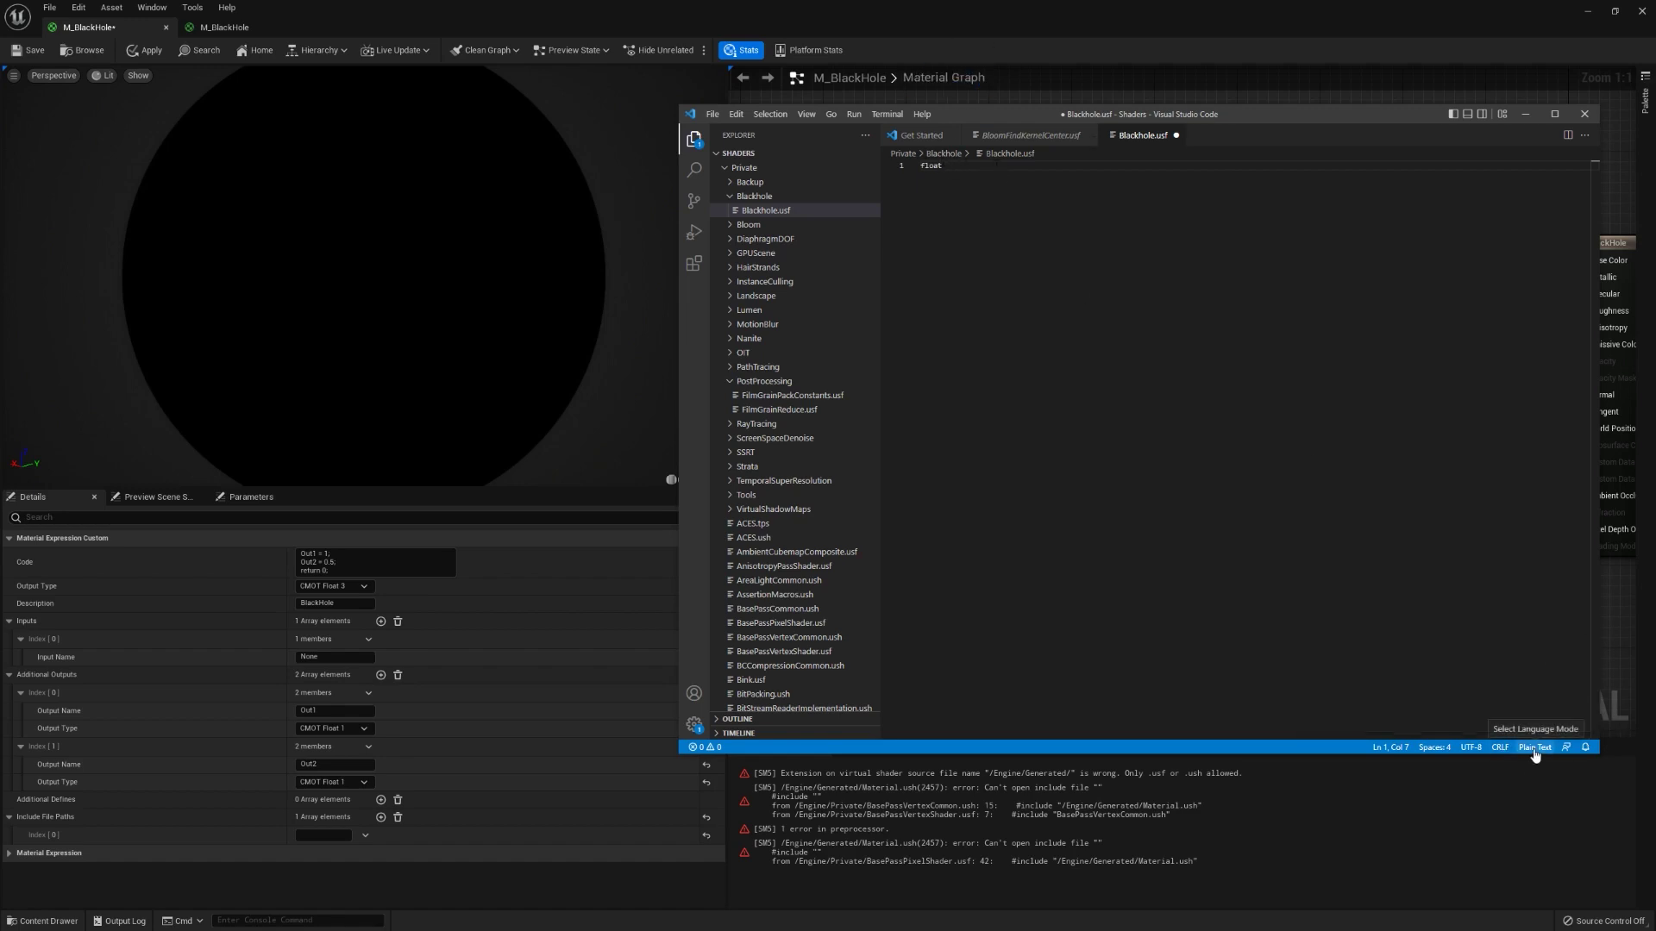
pyautogui.click(1536, 747)
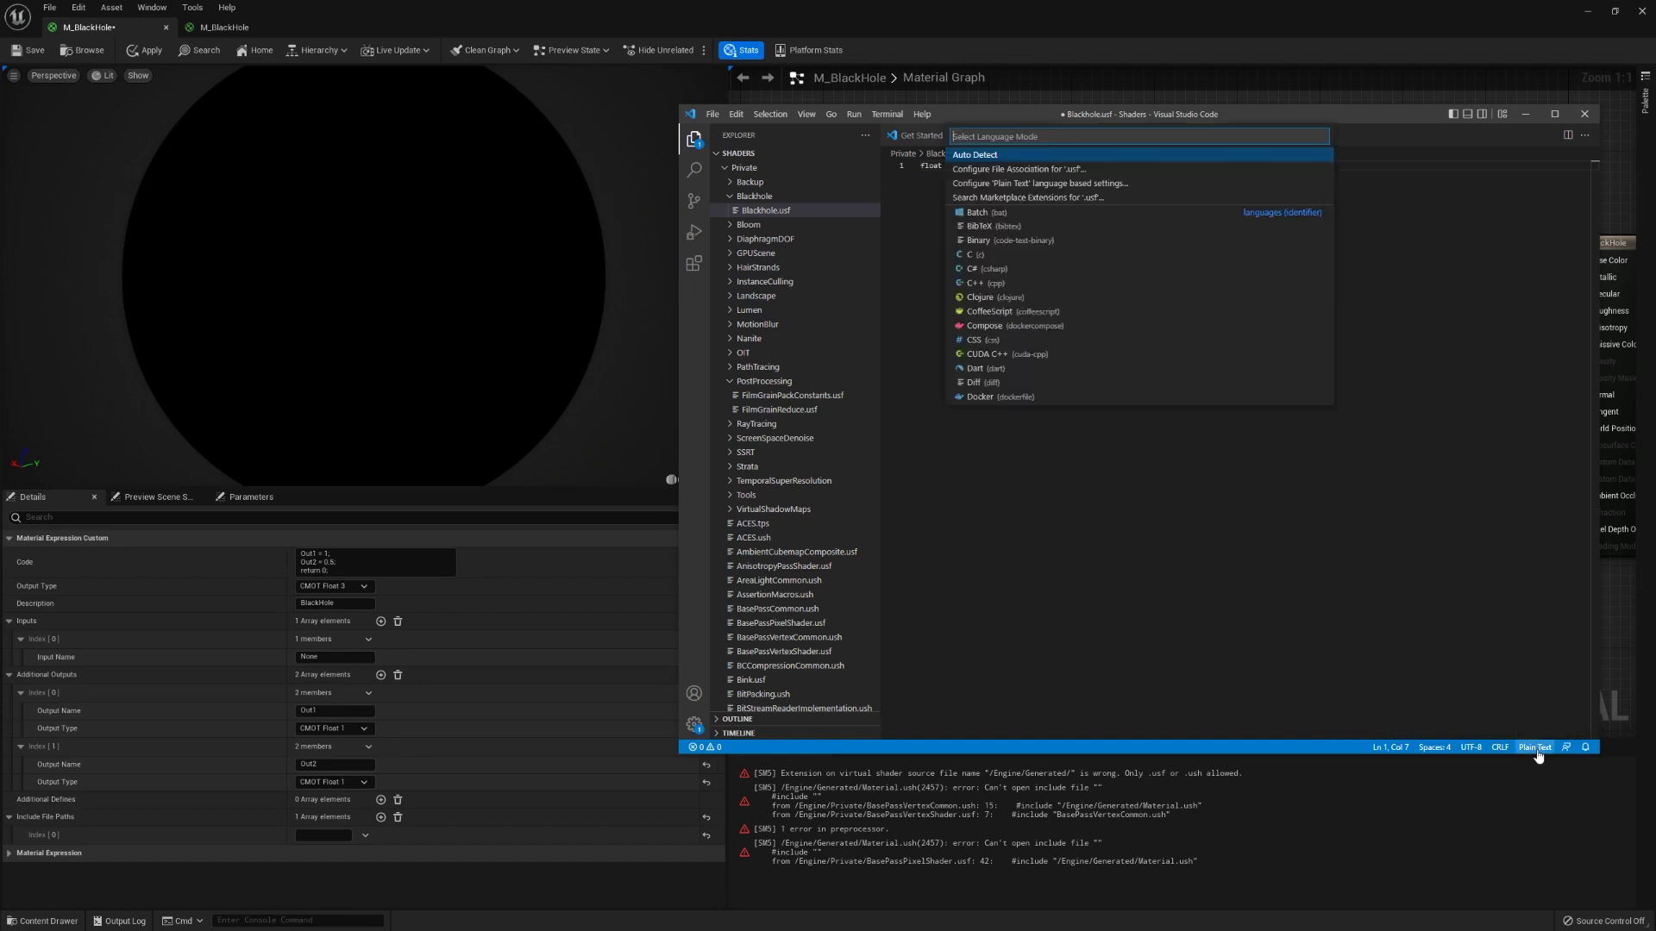
pyautogui.scroll(-2, 1039, 249)
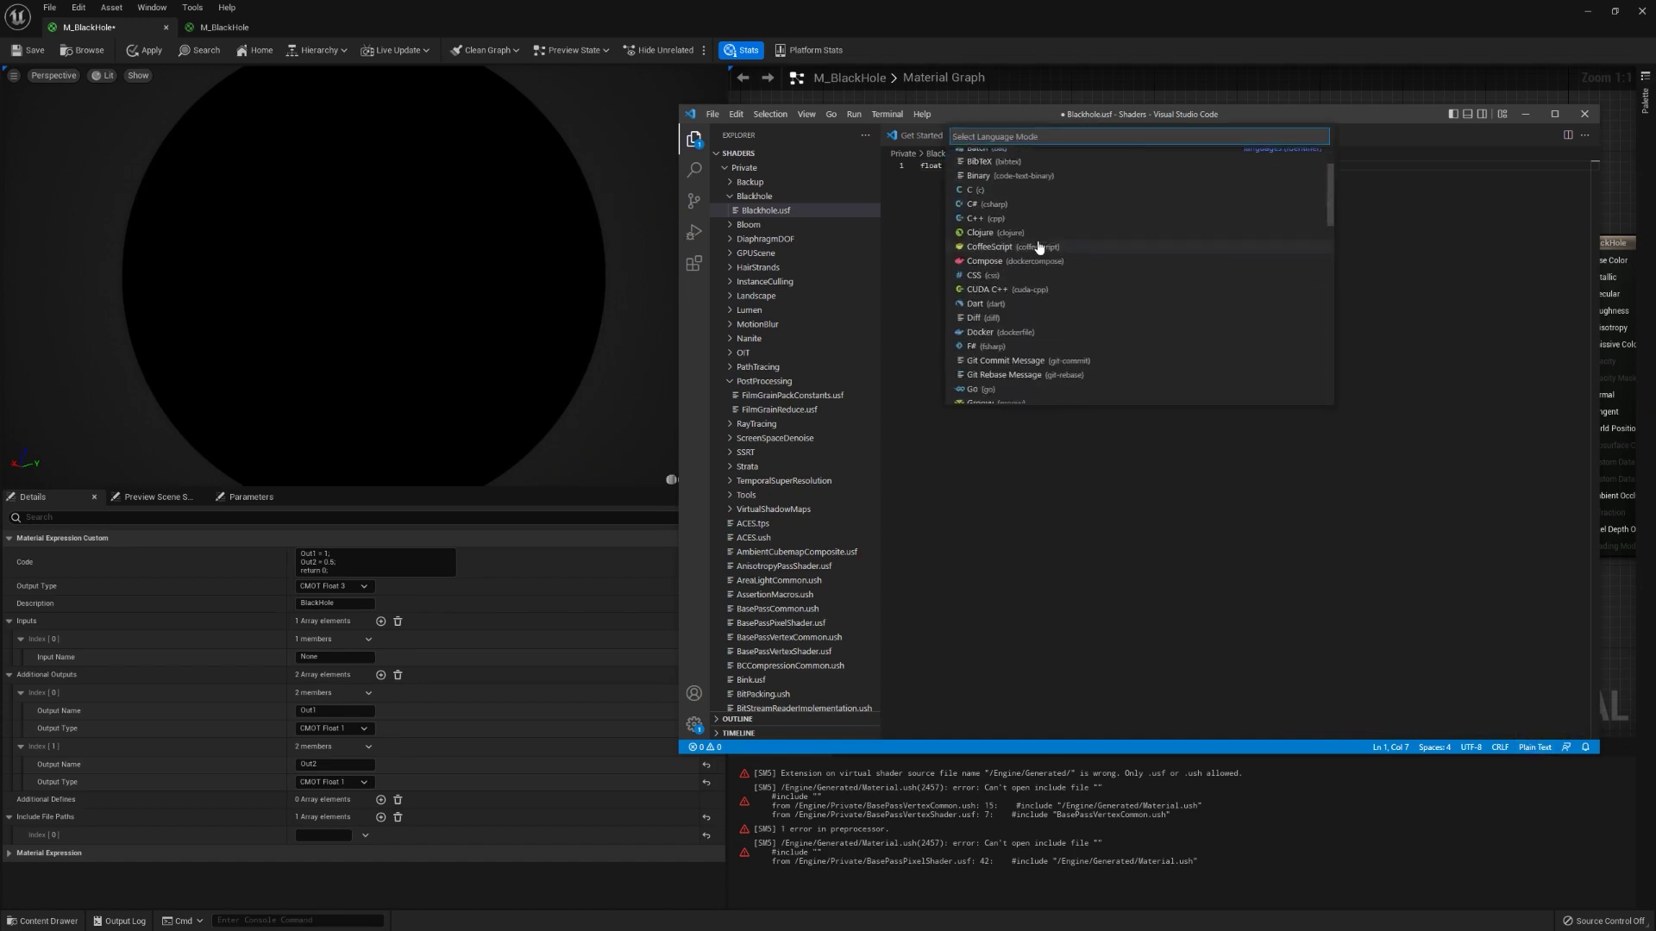
pyautogui.scroll(-2, 985, 319)
pyautogui.click(1014, 366)
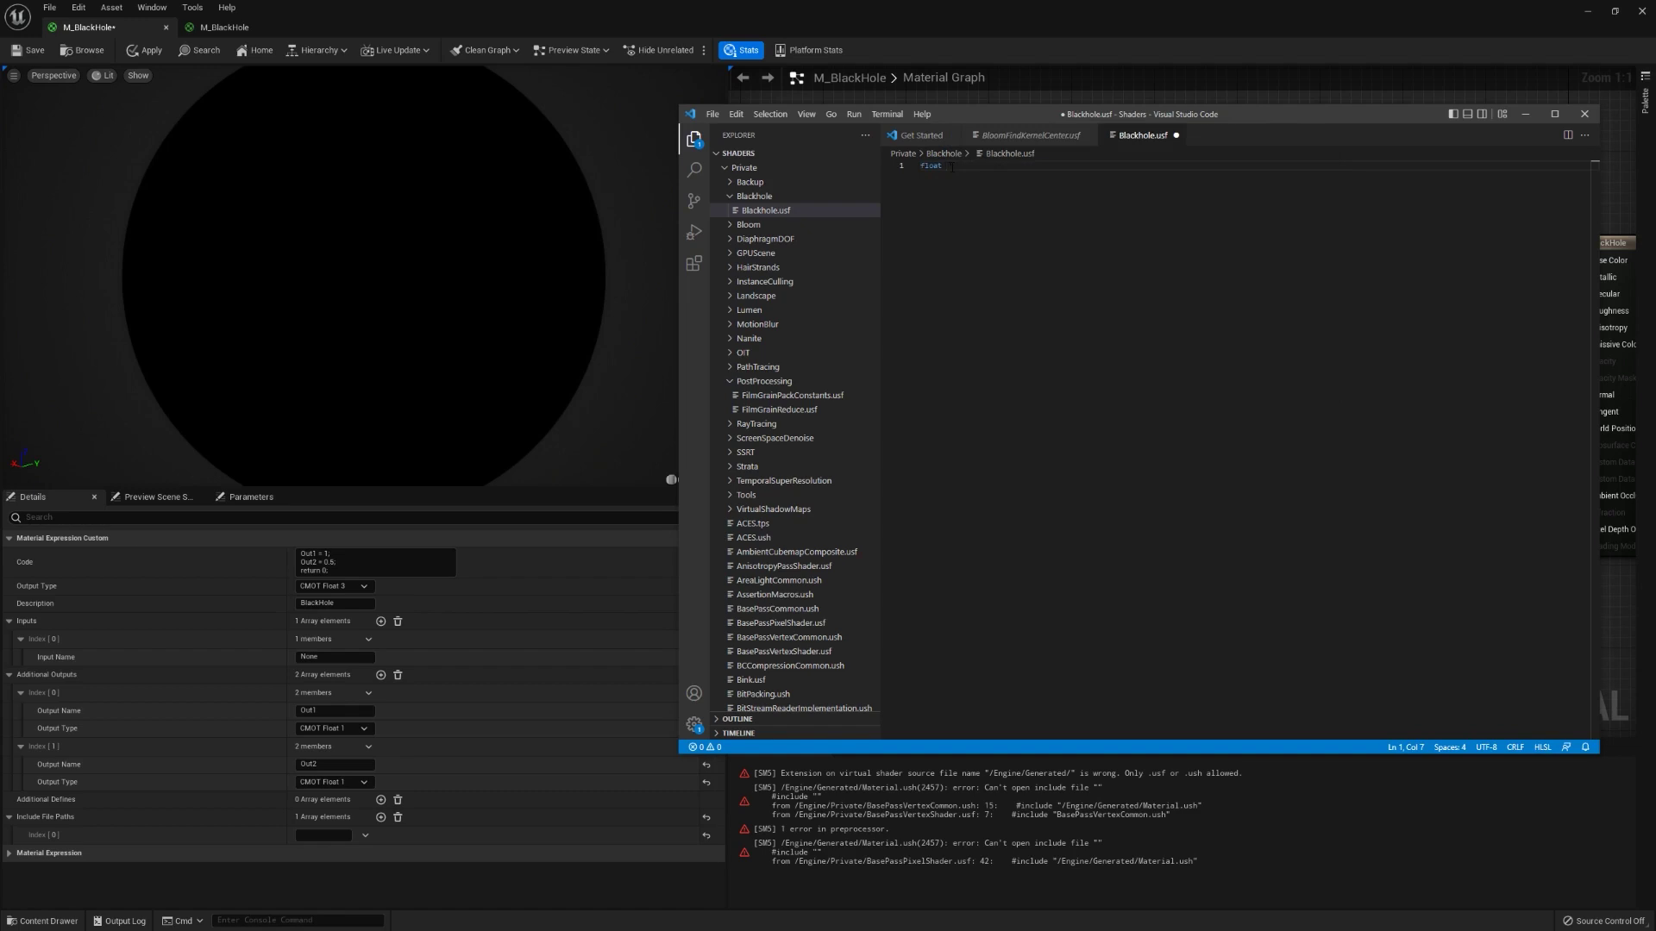
# - Complete the float function HelloWorld() with the body "return 1.0;" and save Blackhole.usf
pyautogui.write('H=11')
pyautogui.write('oWorld(')
pyautogui.press('Return')
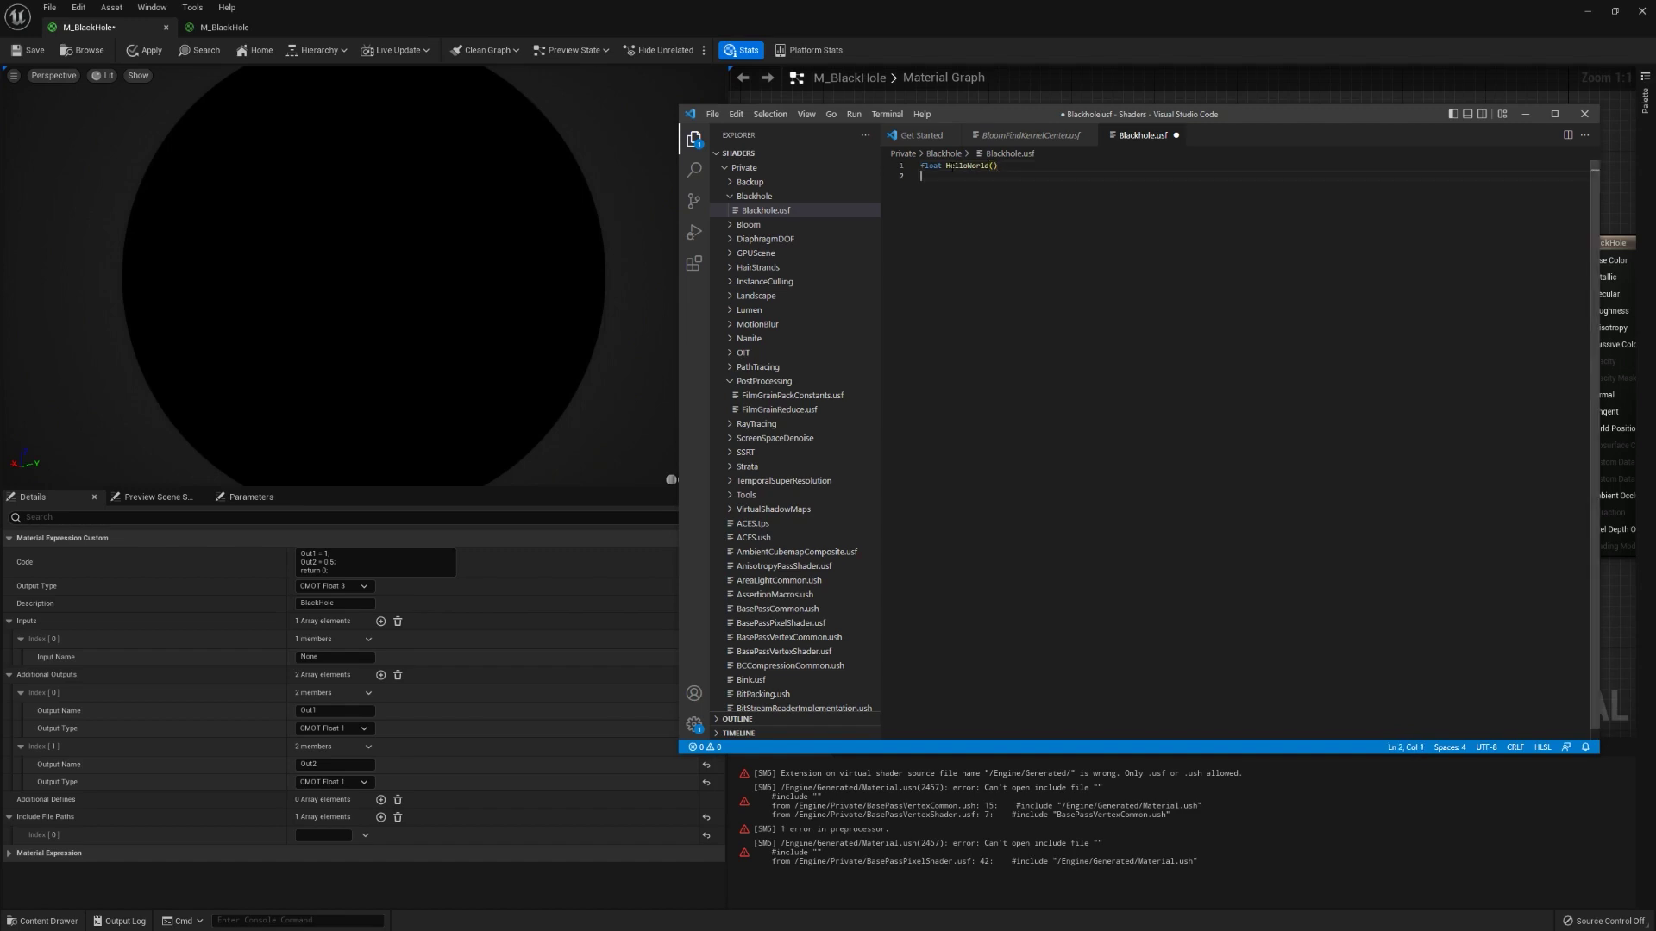
pyautogui.write('{')
pyautogui.press('Return')
pyautogui.write('return 1.0;')
pyautogui.click(1016, 239)
pyautogui.click(990, 186)
pyautogui.click(959, 337)
pyautogui.hotkey('ctrl', 's')
# - In Unreal Engine, set the BlackHole node's include file path to Engine/Private/Blackhole/Blackhole.usf
pyautogui.click(1083, 29)
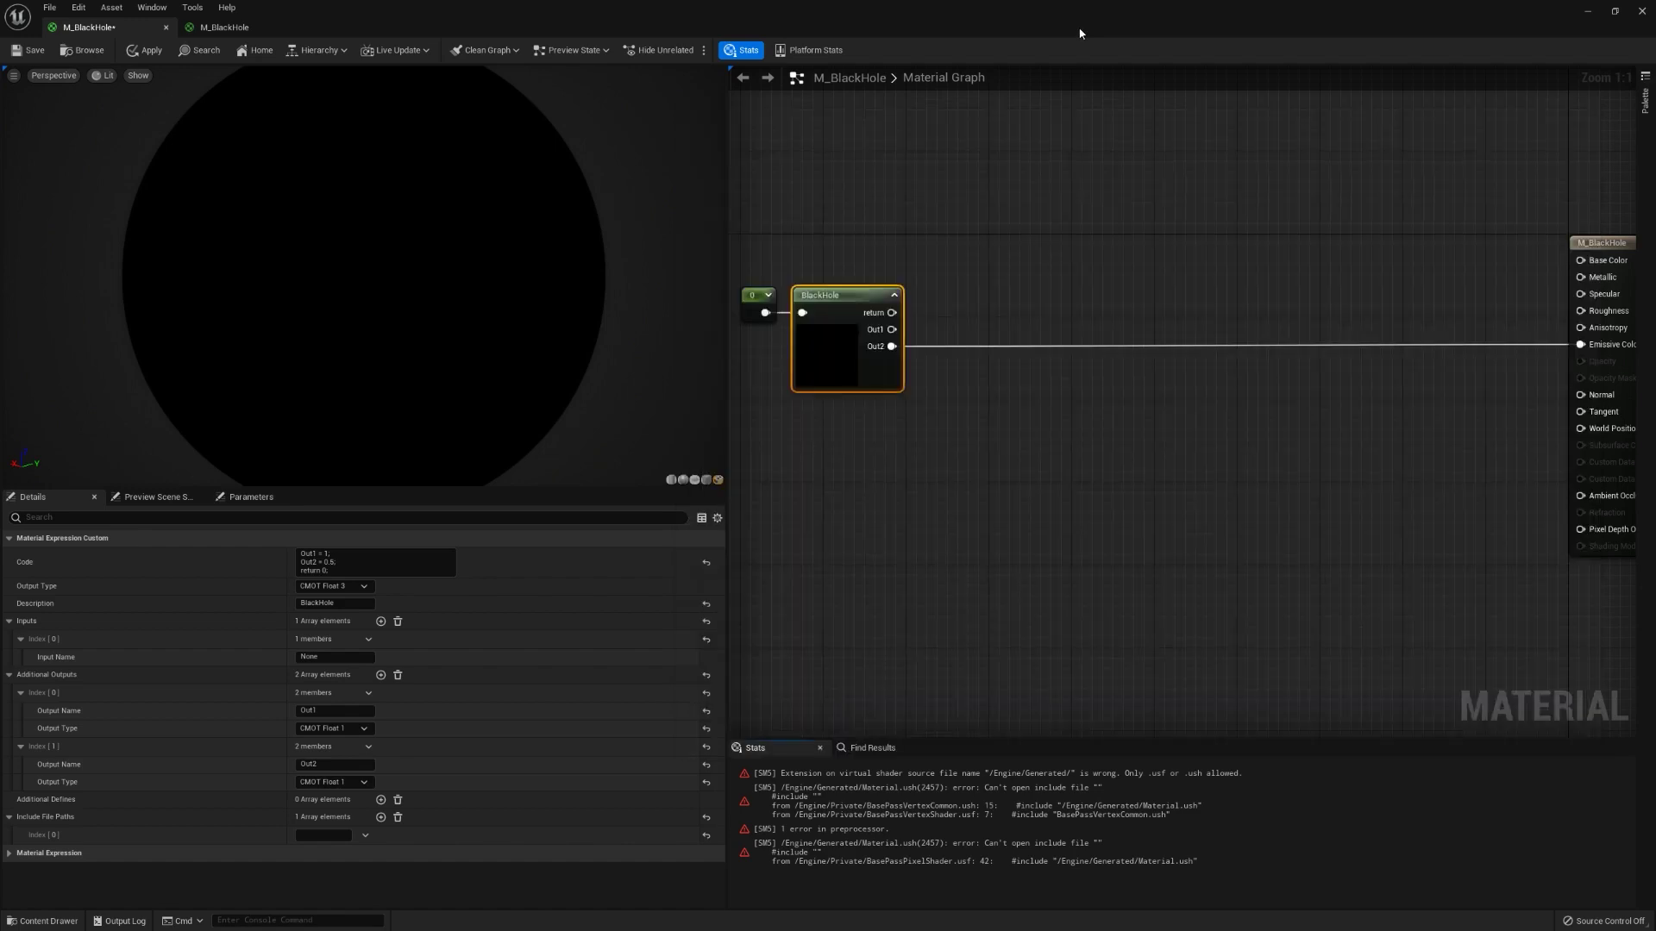
pyautogui.click(323, 835)
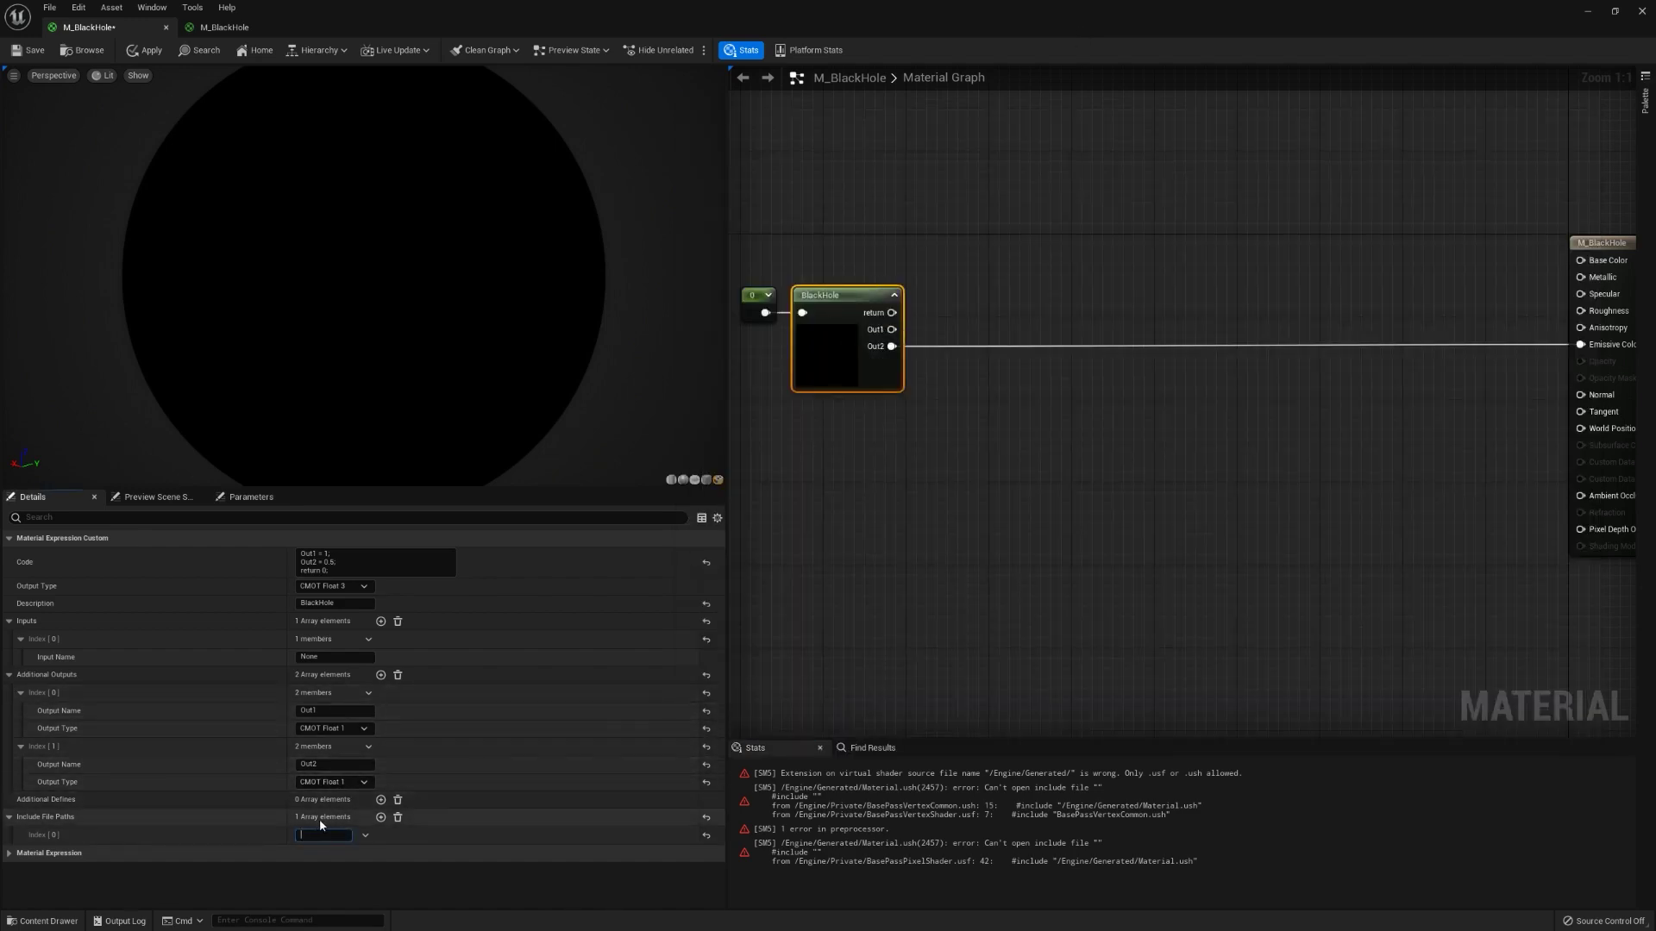
pyautogui.write('Engine/')
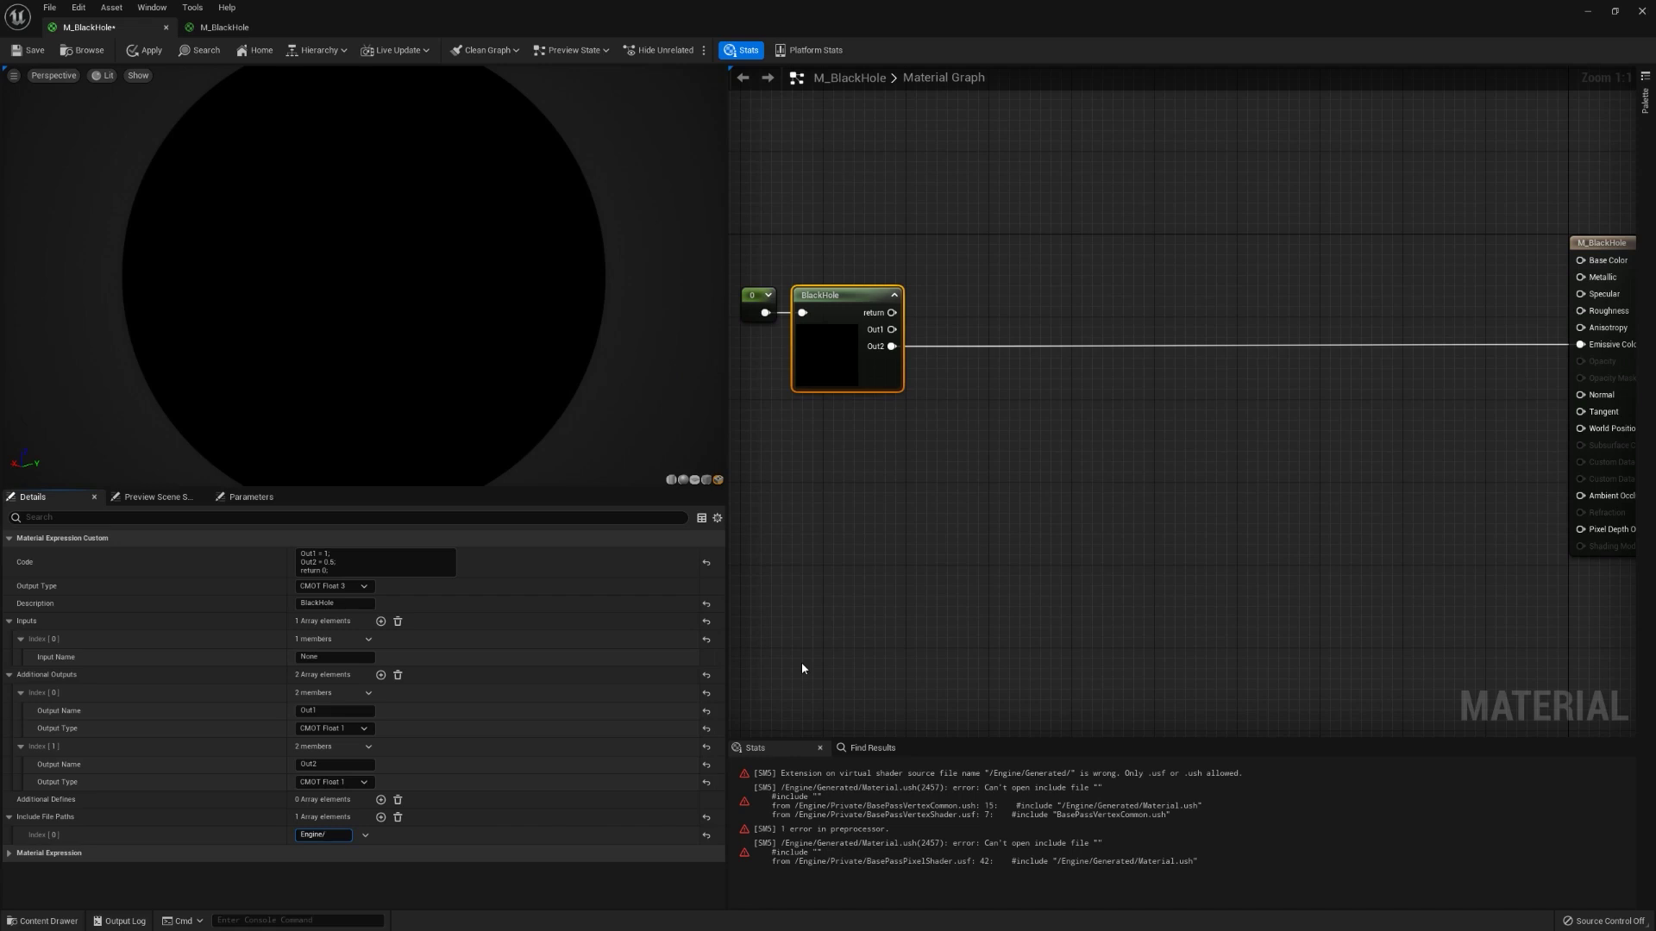
pyautogui.hotkey('alt', 'Tab')
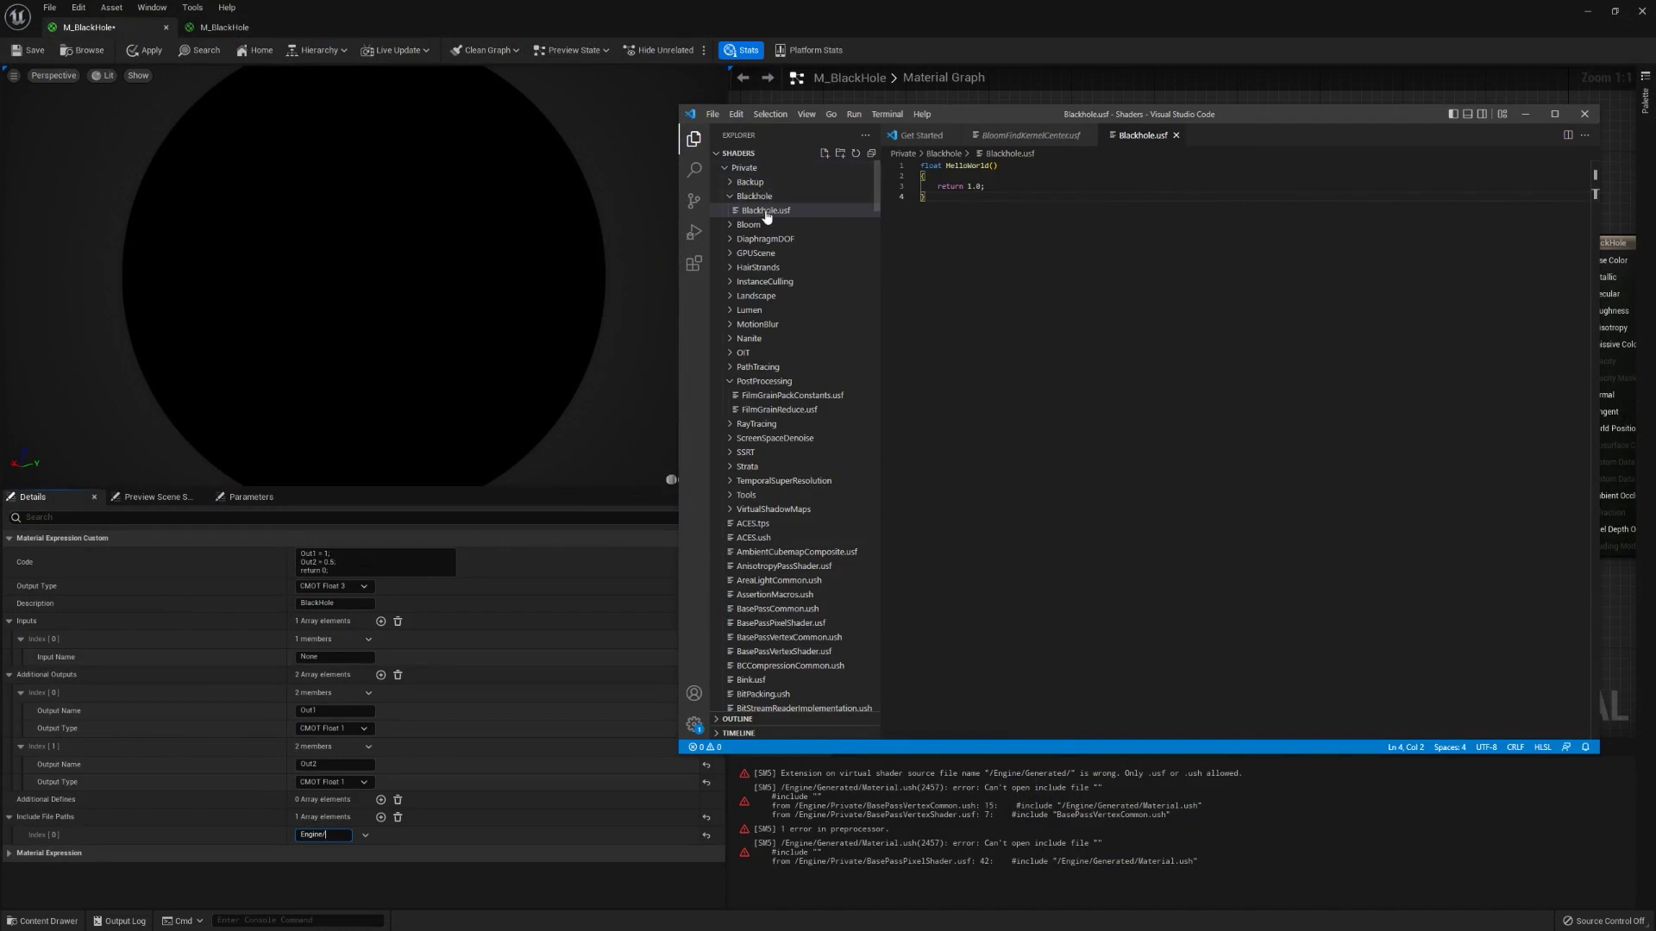
pyautogui.click(344, 833)
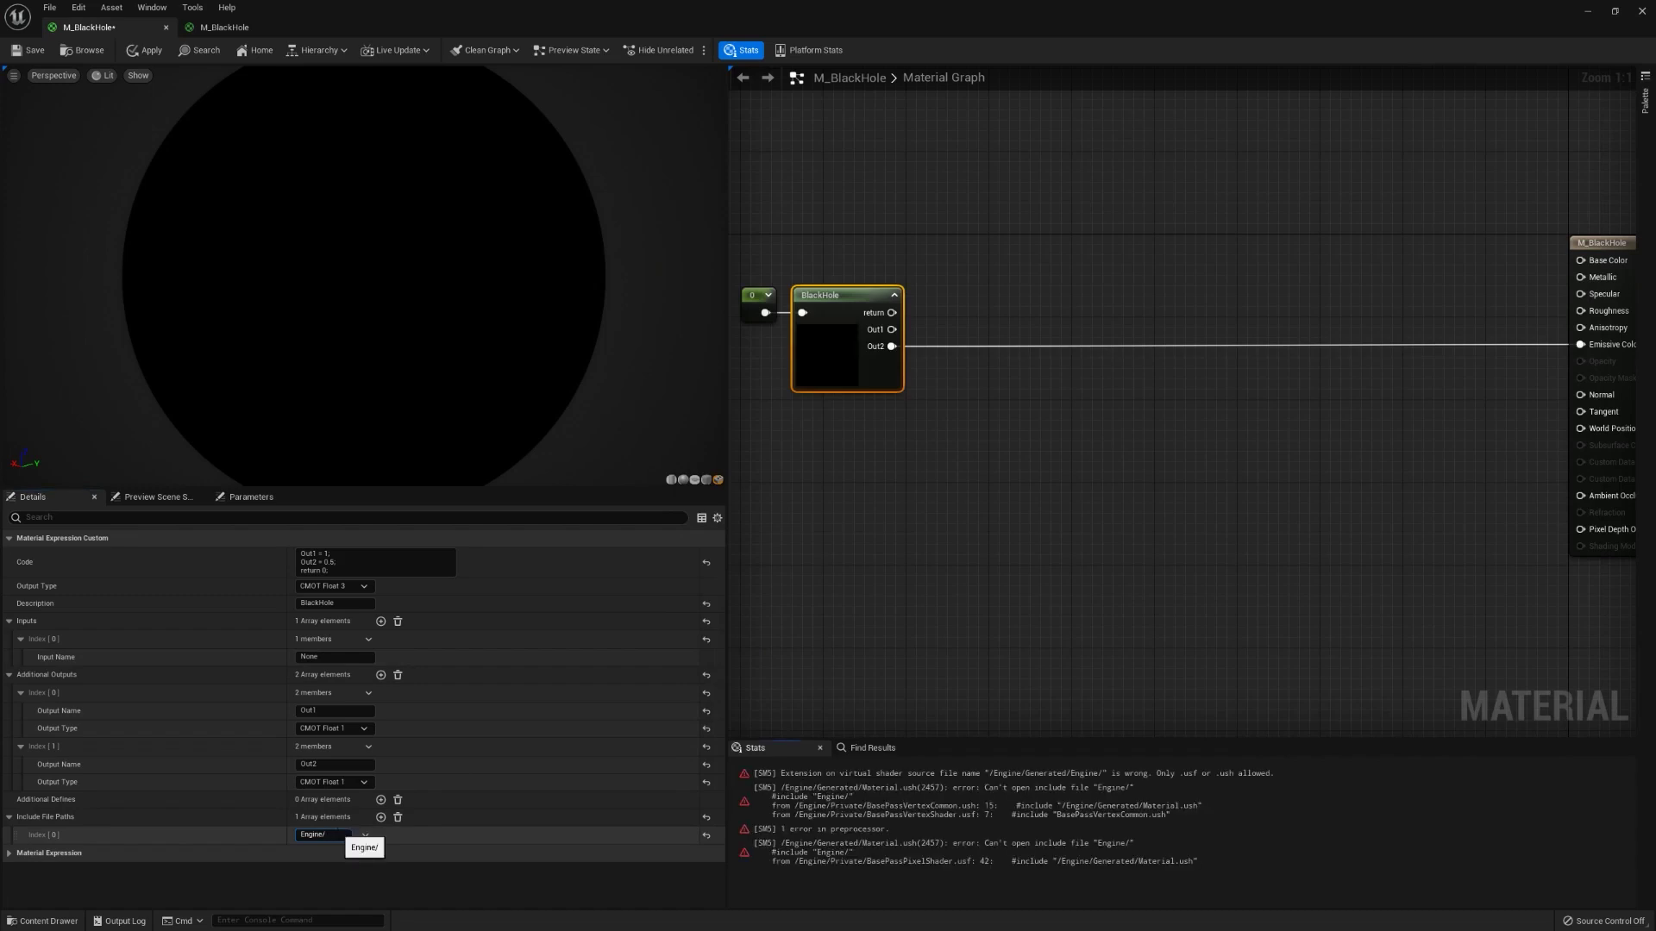
pyautogui.write('Private')
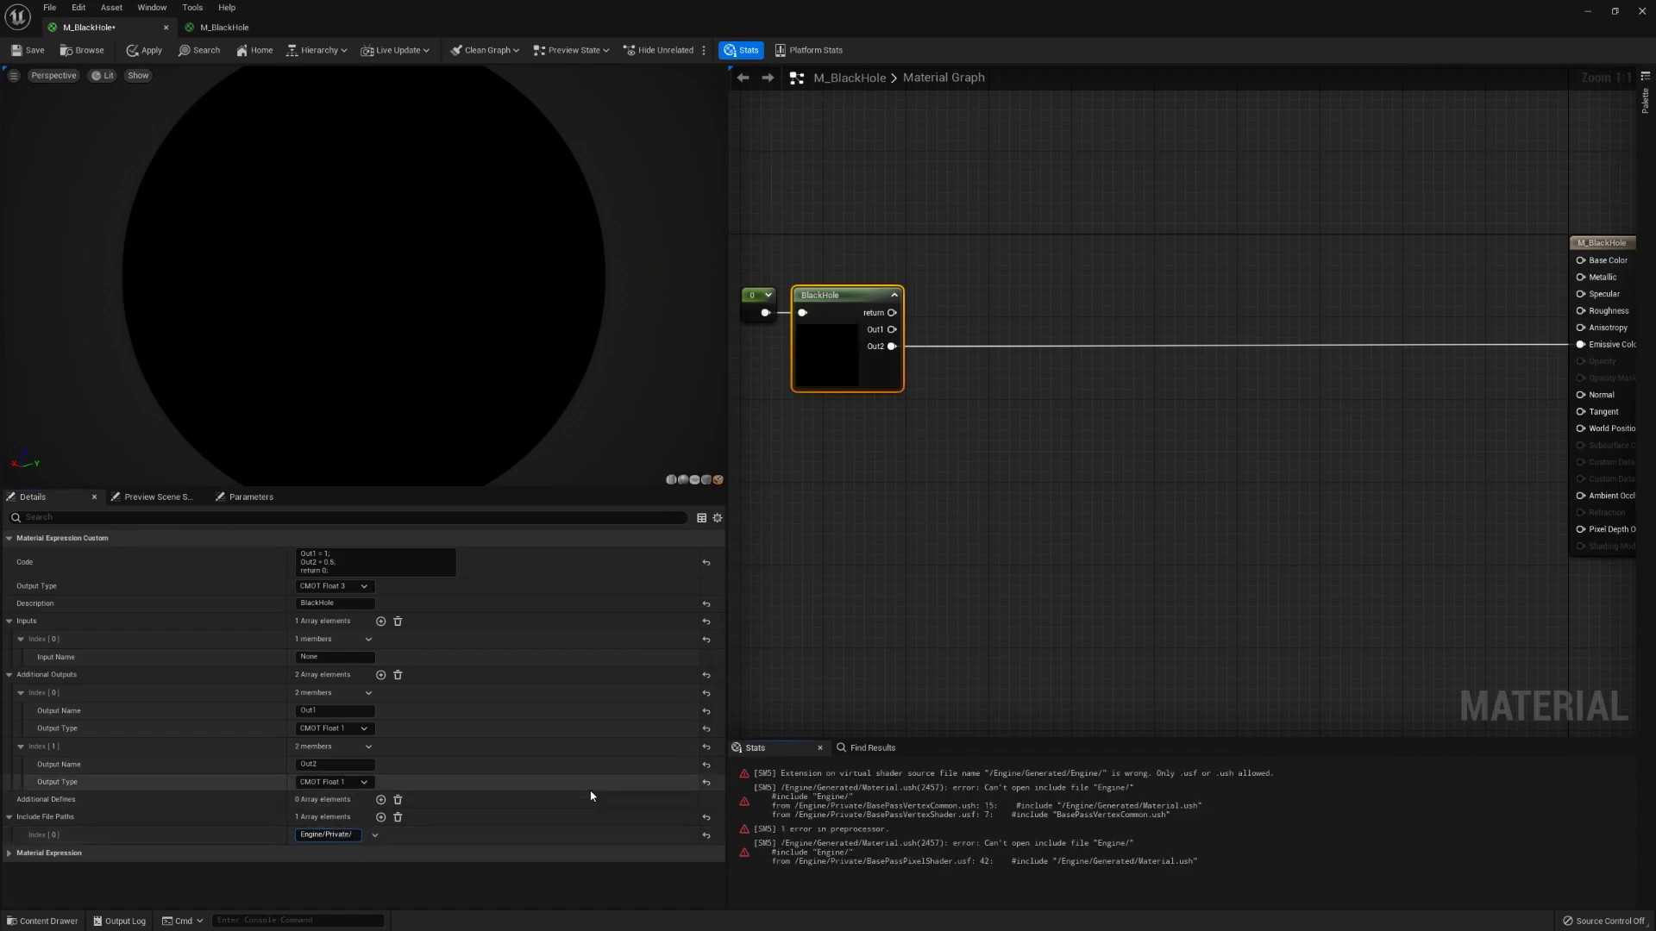
pyautogui.write('/Blackhole/Blackhole.usf')
pyautogui.press('Return')
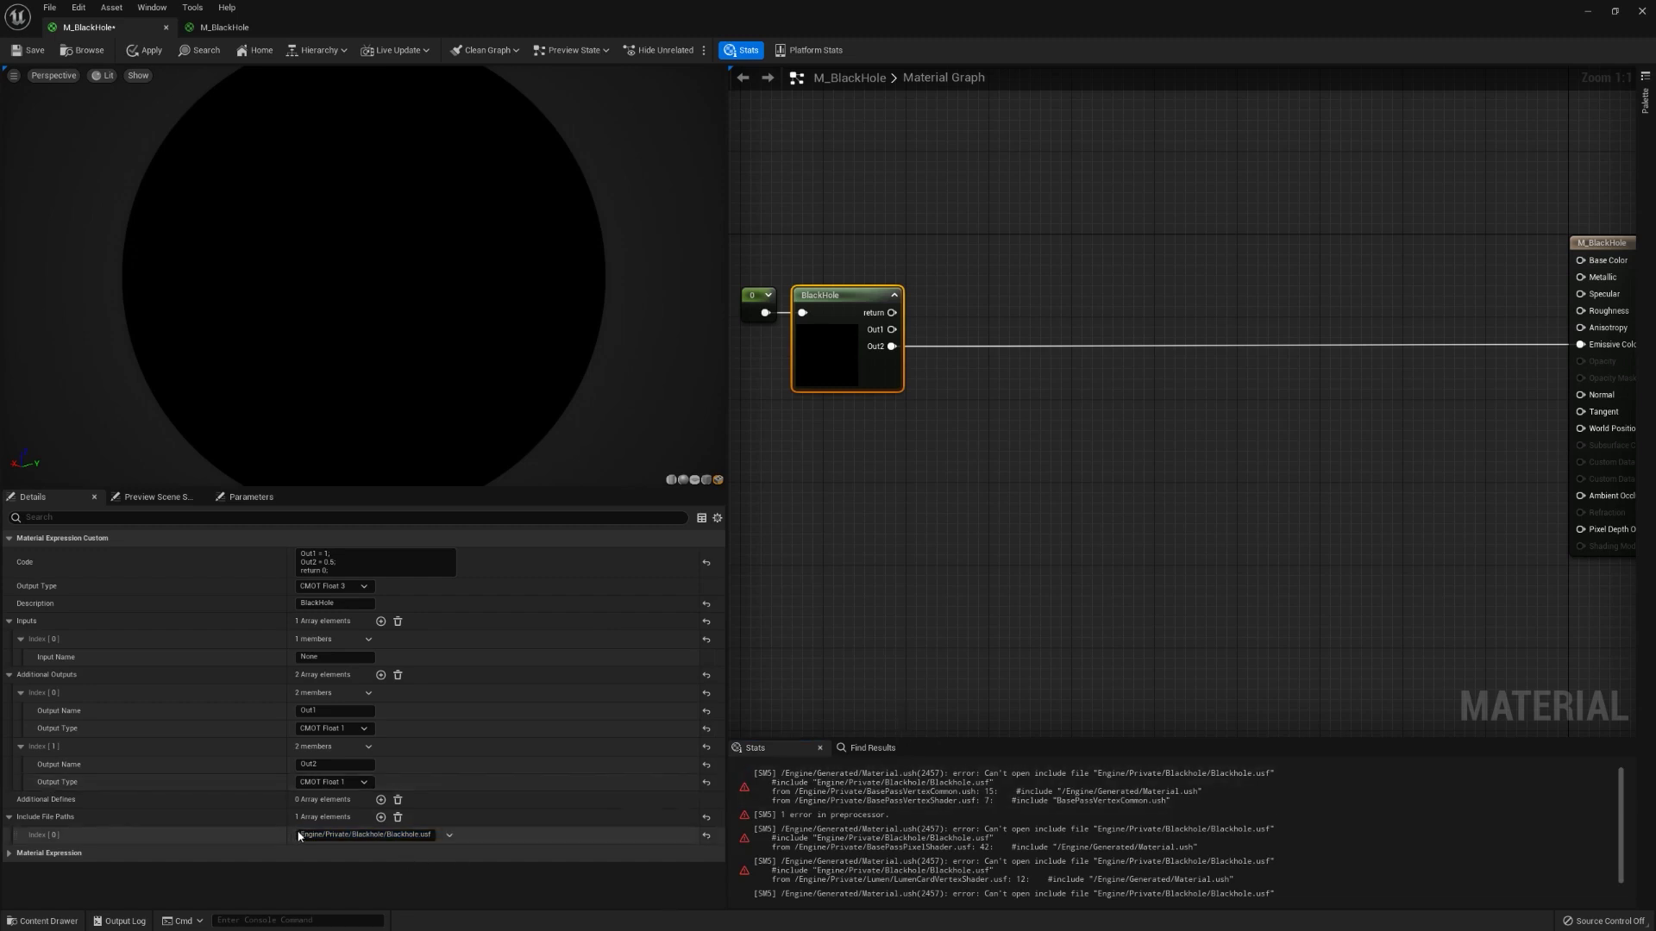
# - Add a leading slash to the include file path, making it /Engine/Private/Blackhole/Blackhole.usf
pyautogui.click(345, 834)
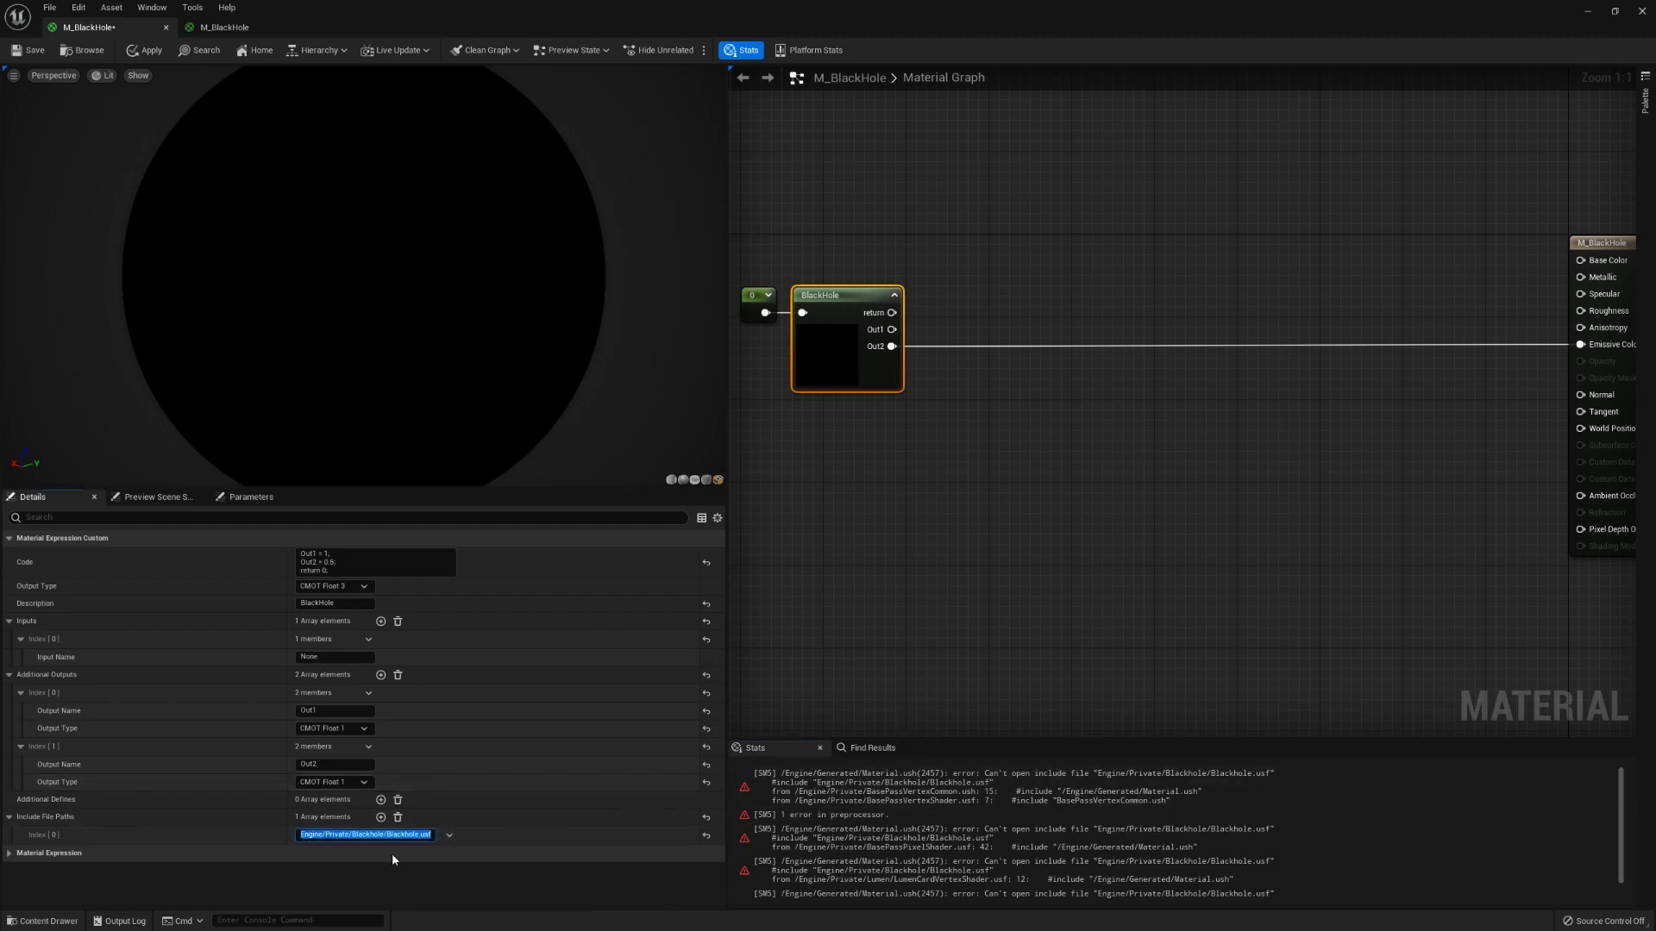
pyautogui.press('Home')
pyautogui.write('/')
pyautogui.press('Return')
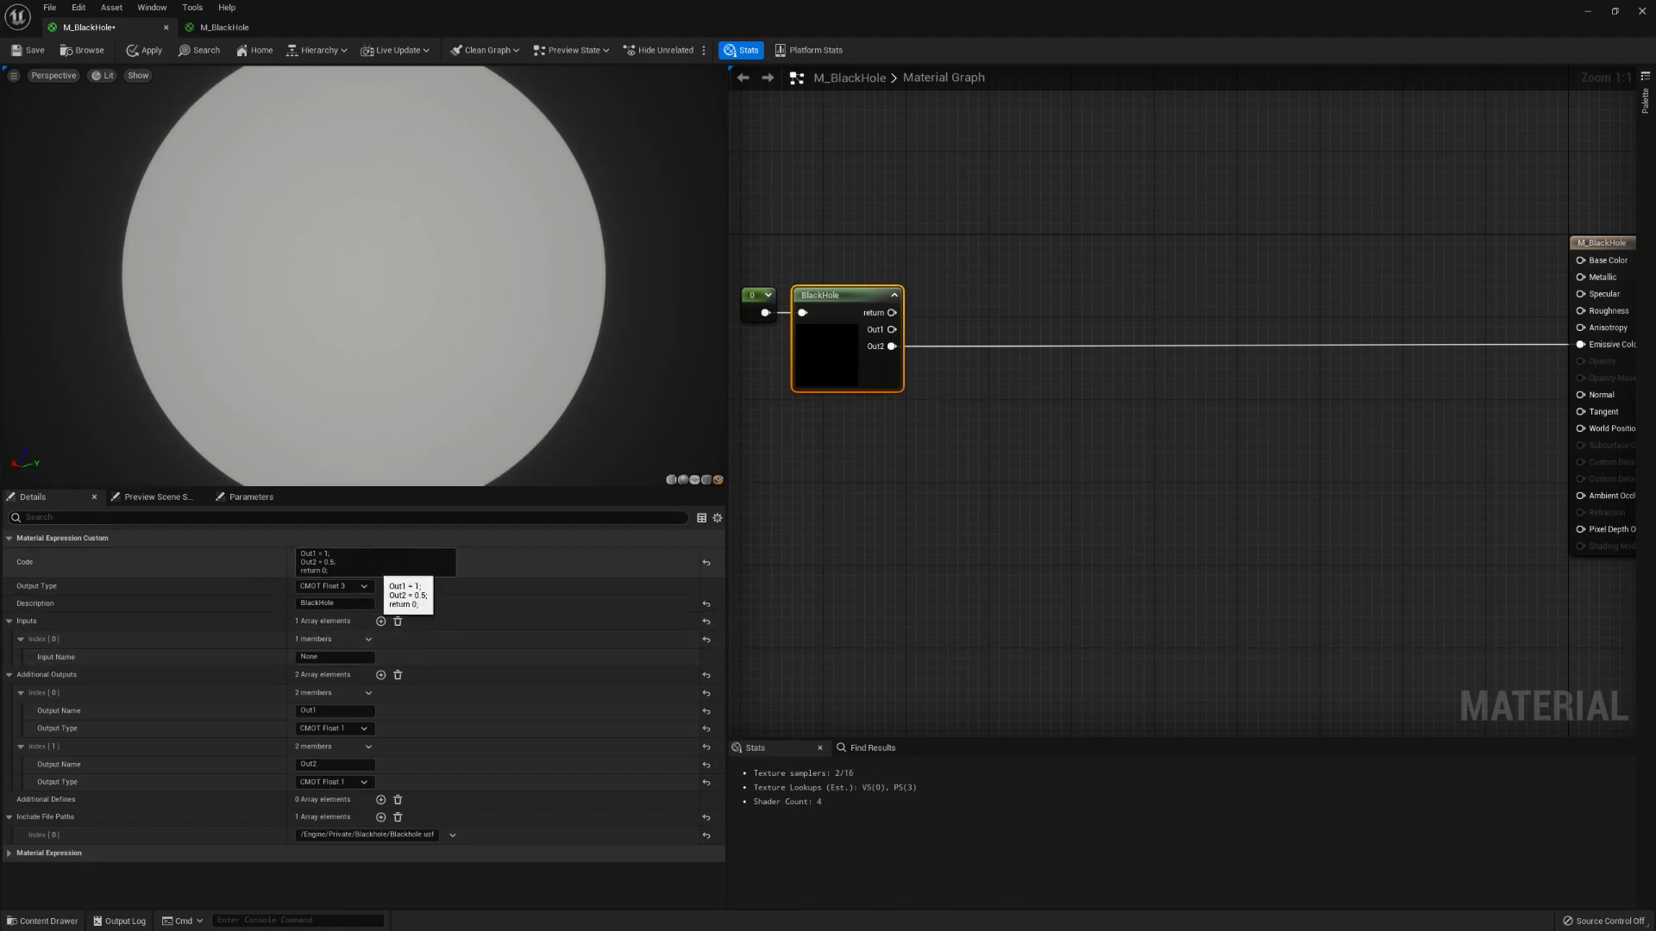
# - Replace the BlackHole node's code with "return HelloWorld();"
pyautogui.click(314, 562)
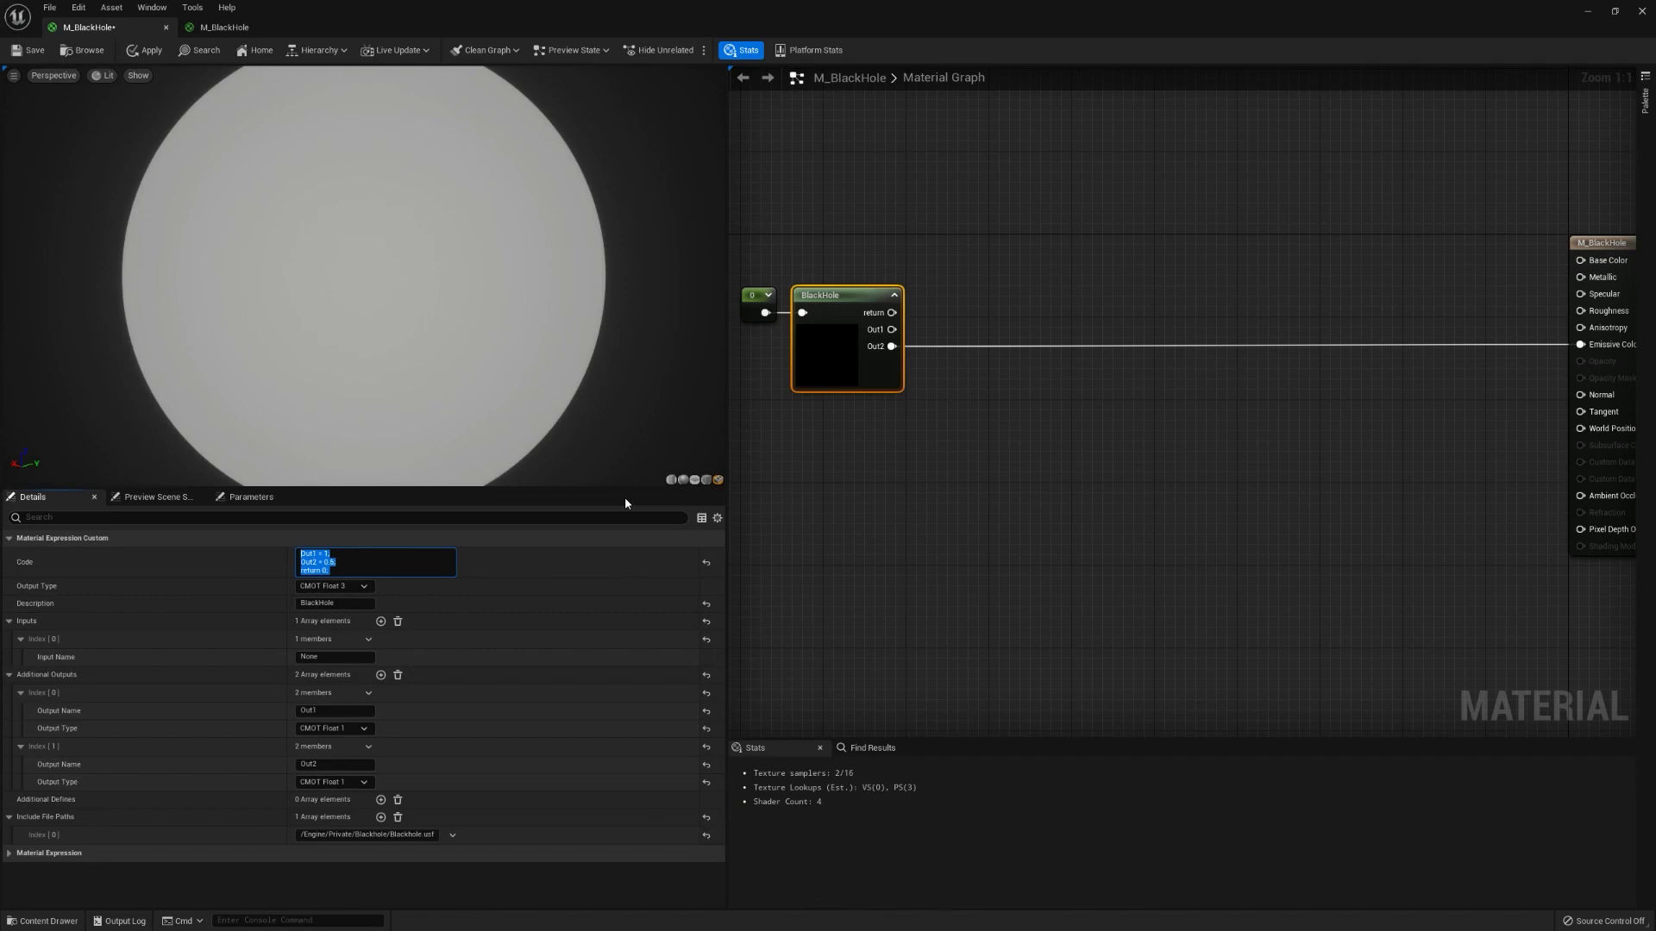
pyautogui.press('BackSpace')
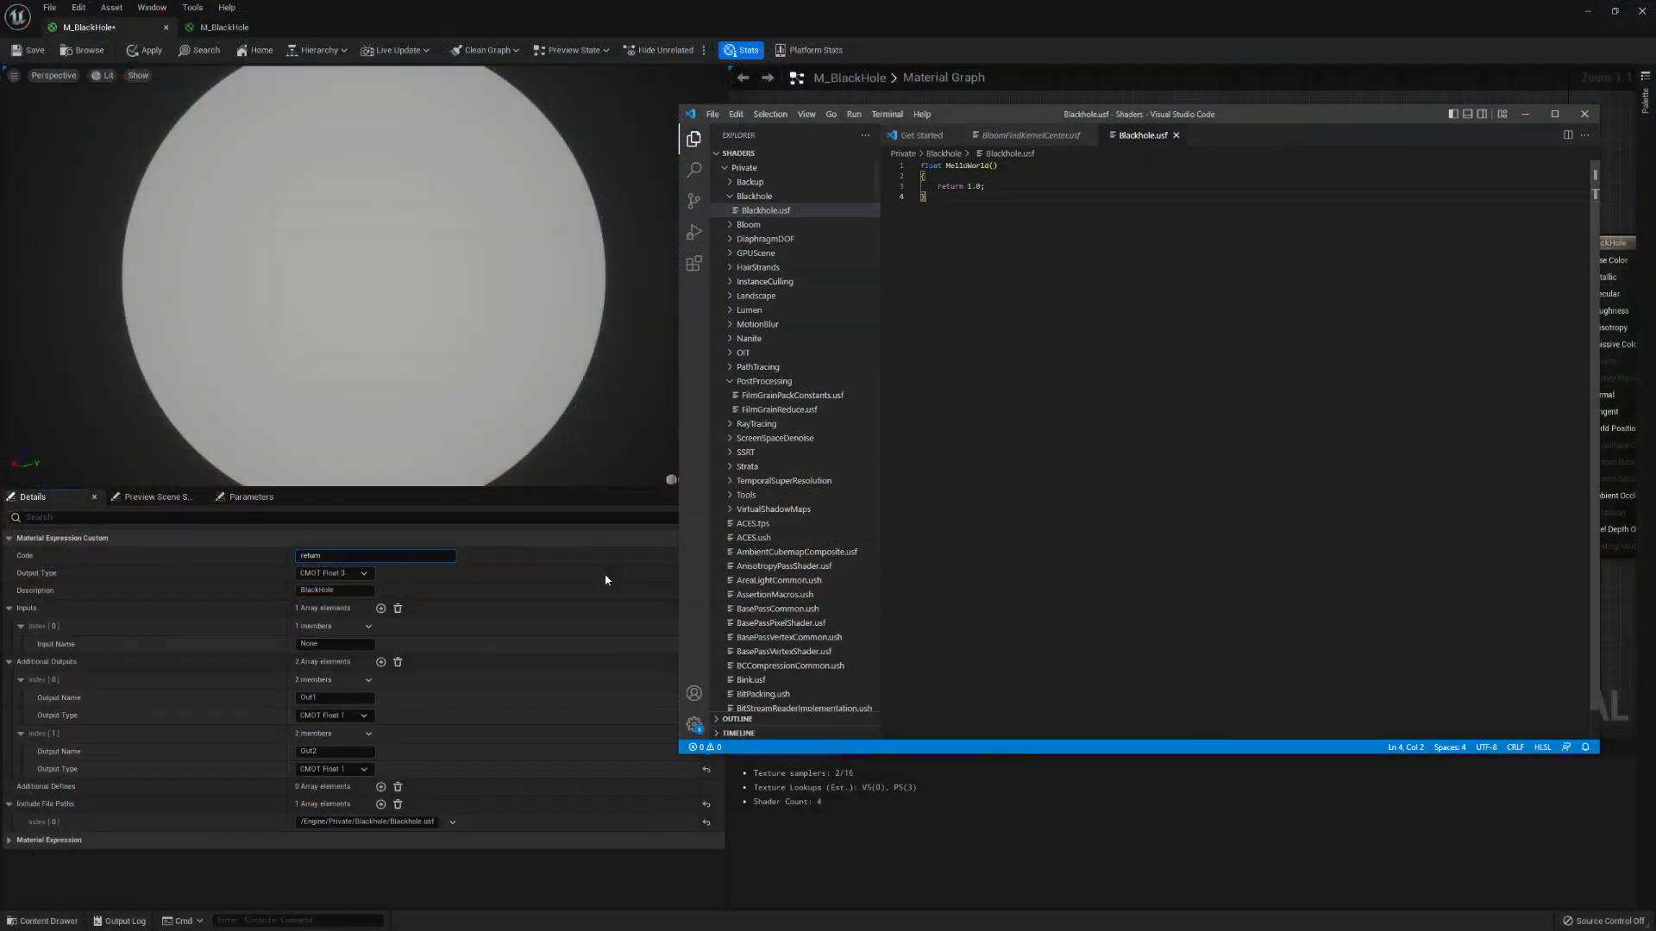
pyautogui.click(371, 558)
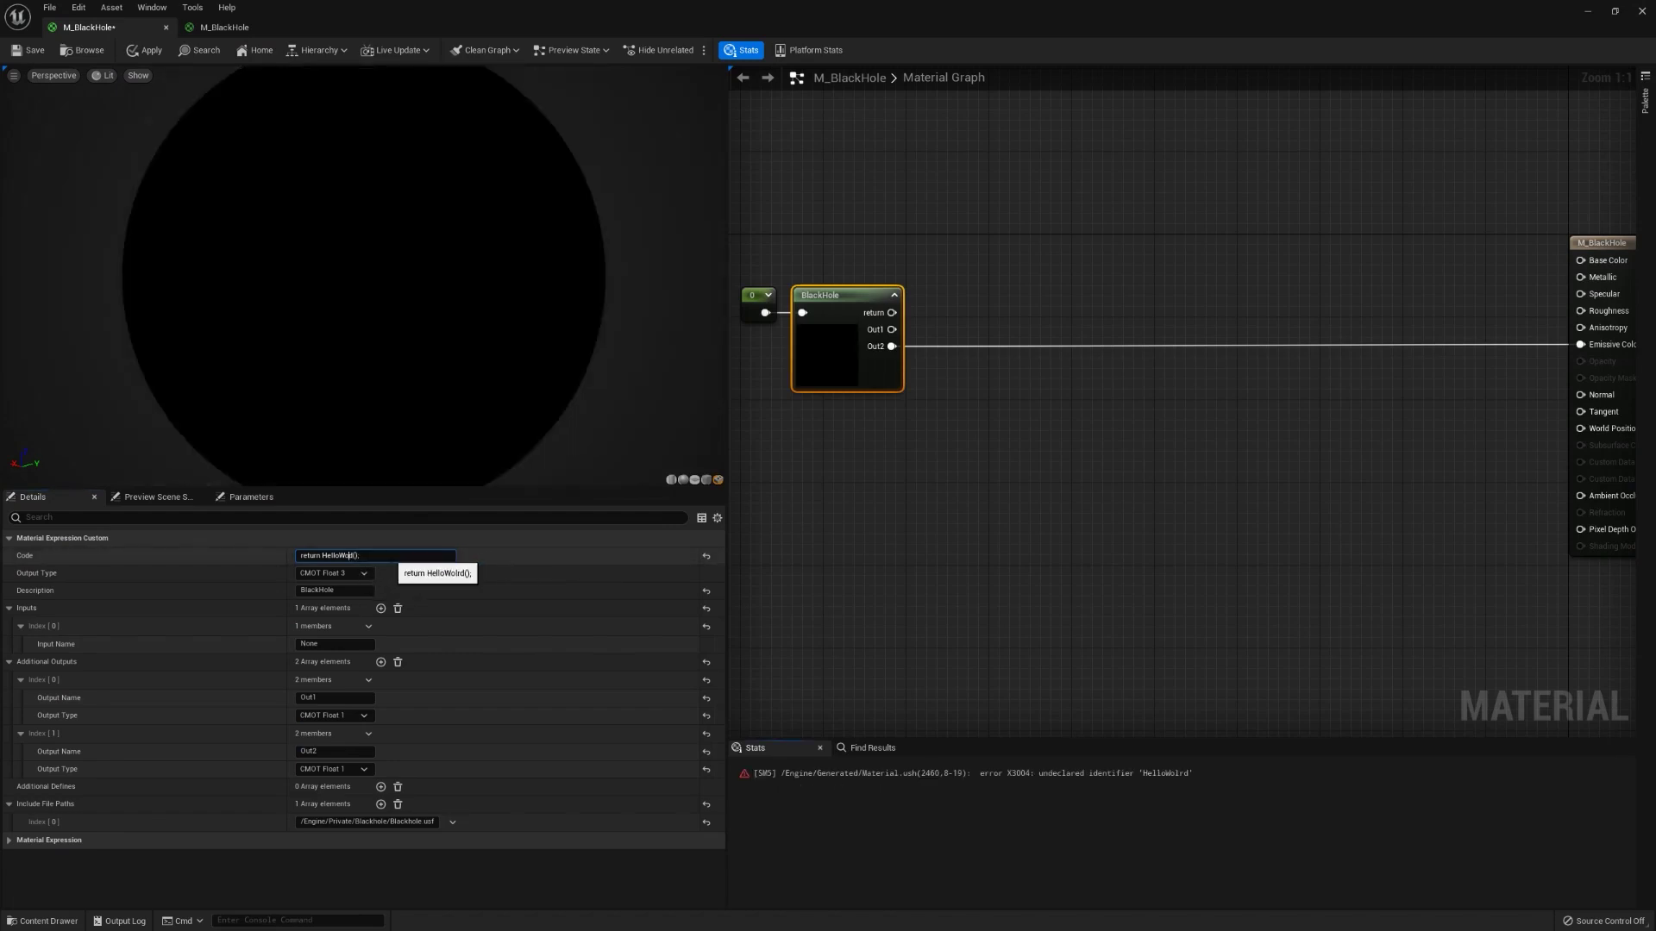
pyautogui.write('r')
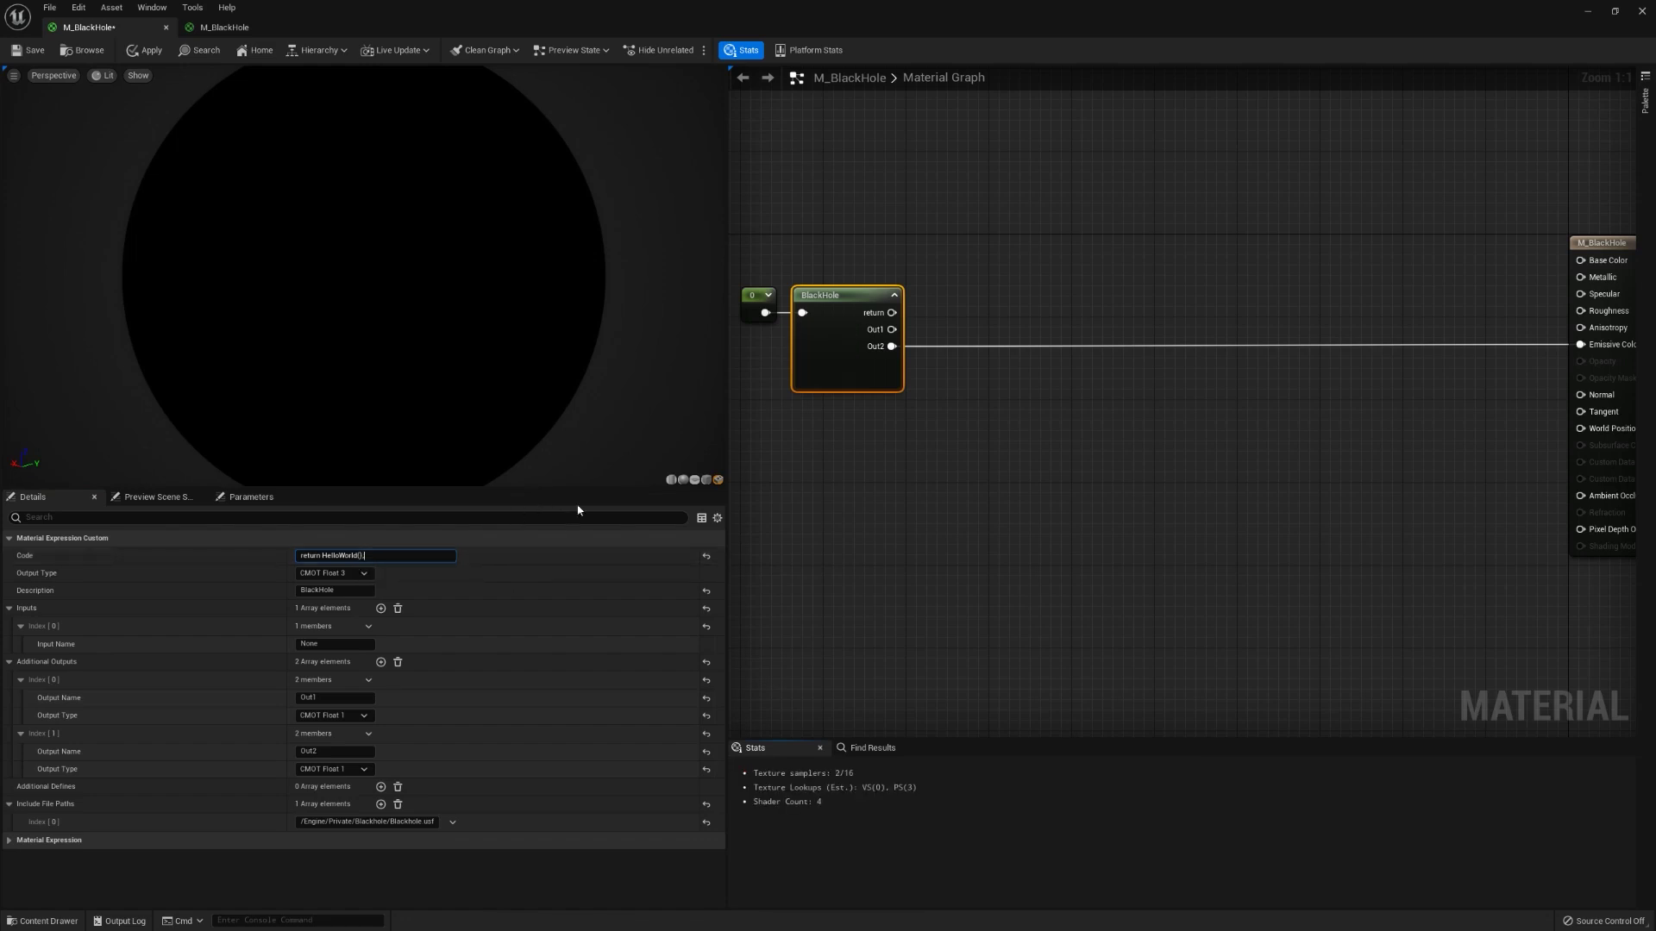
# - Connect the BlackHole node's return output to the material's Emissive Color and zoom out the preview sphere
pyautogui.click(917, 414)
pyautogui.moveTo(891, 313); pyautogui.dragTo(1553, 344)
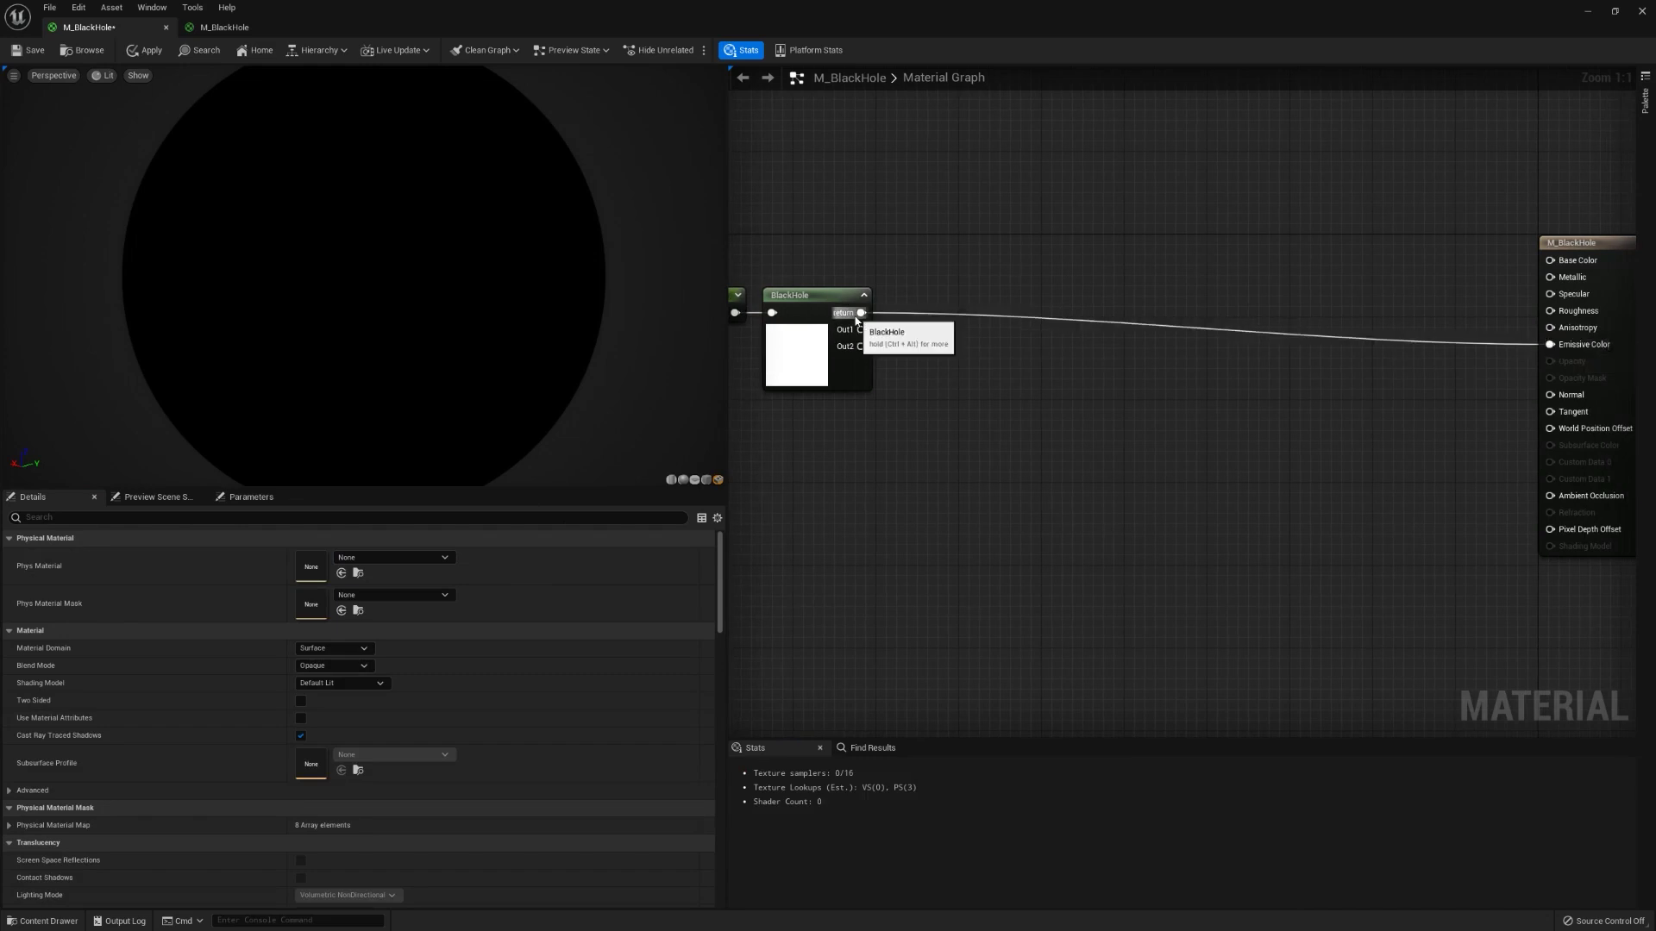
pyautogui.scroll(-2, 390, 352)
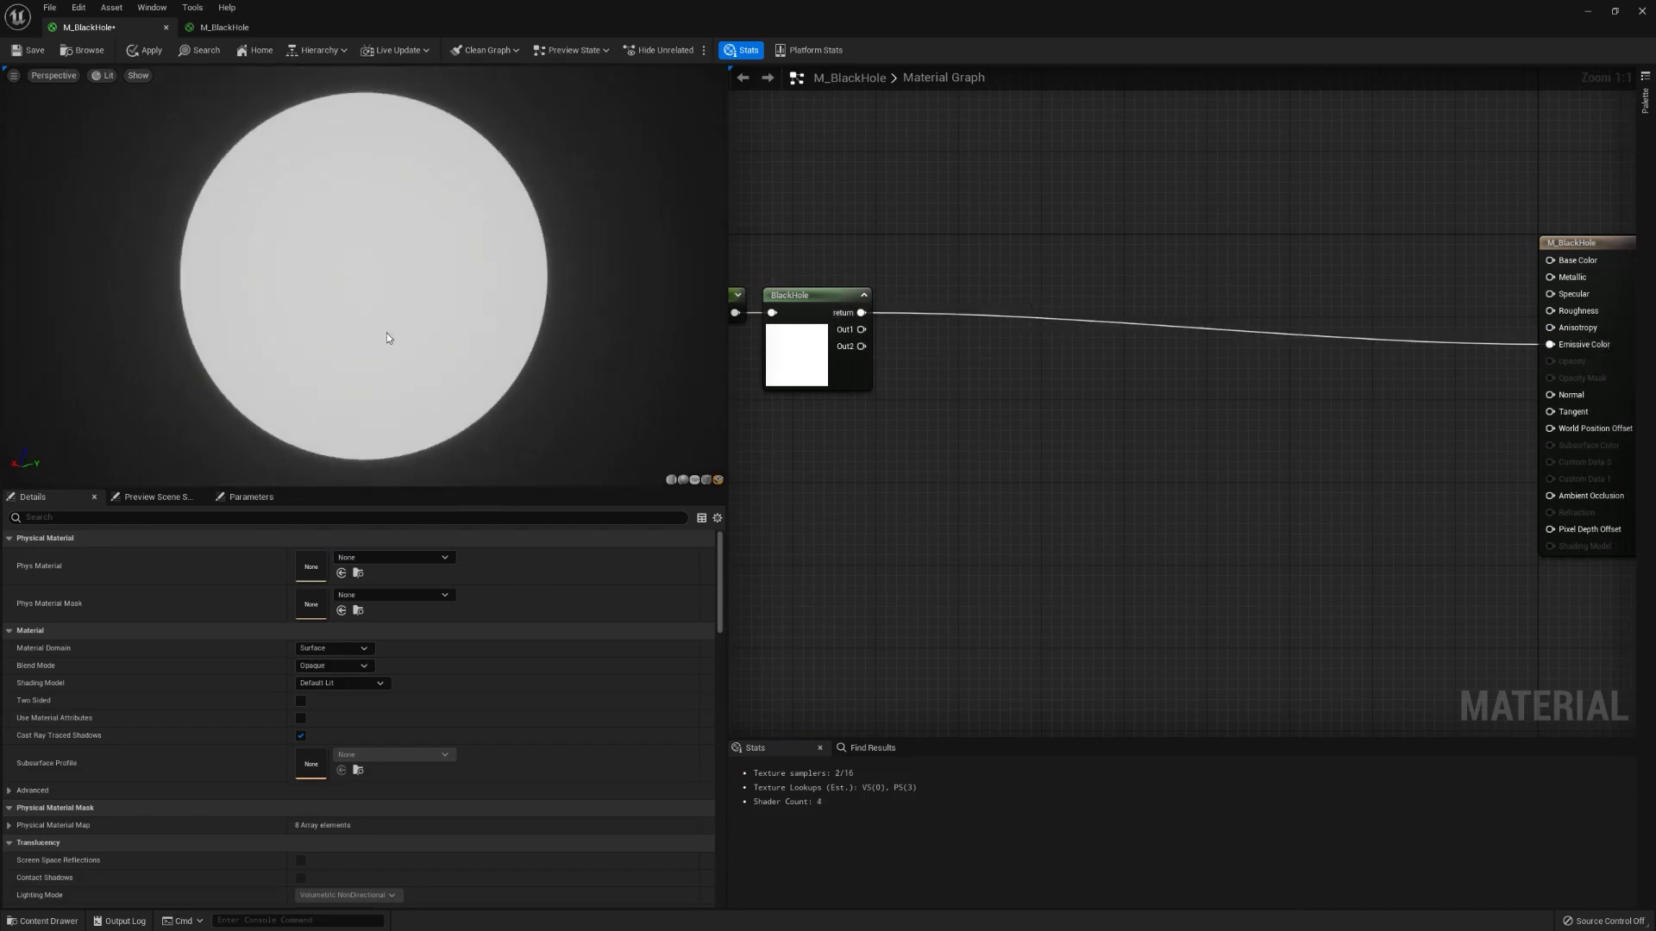
# - Switch to Visual Studio Code and resize its window so the BlackHole node stays visible beside it
pyautogui.click(805, 370)
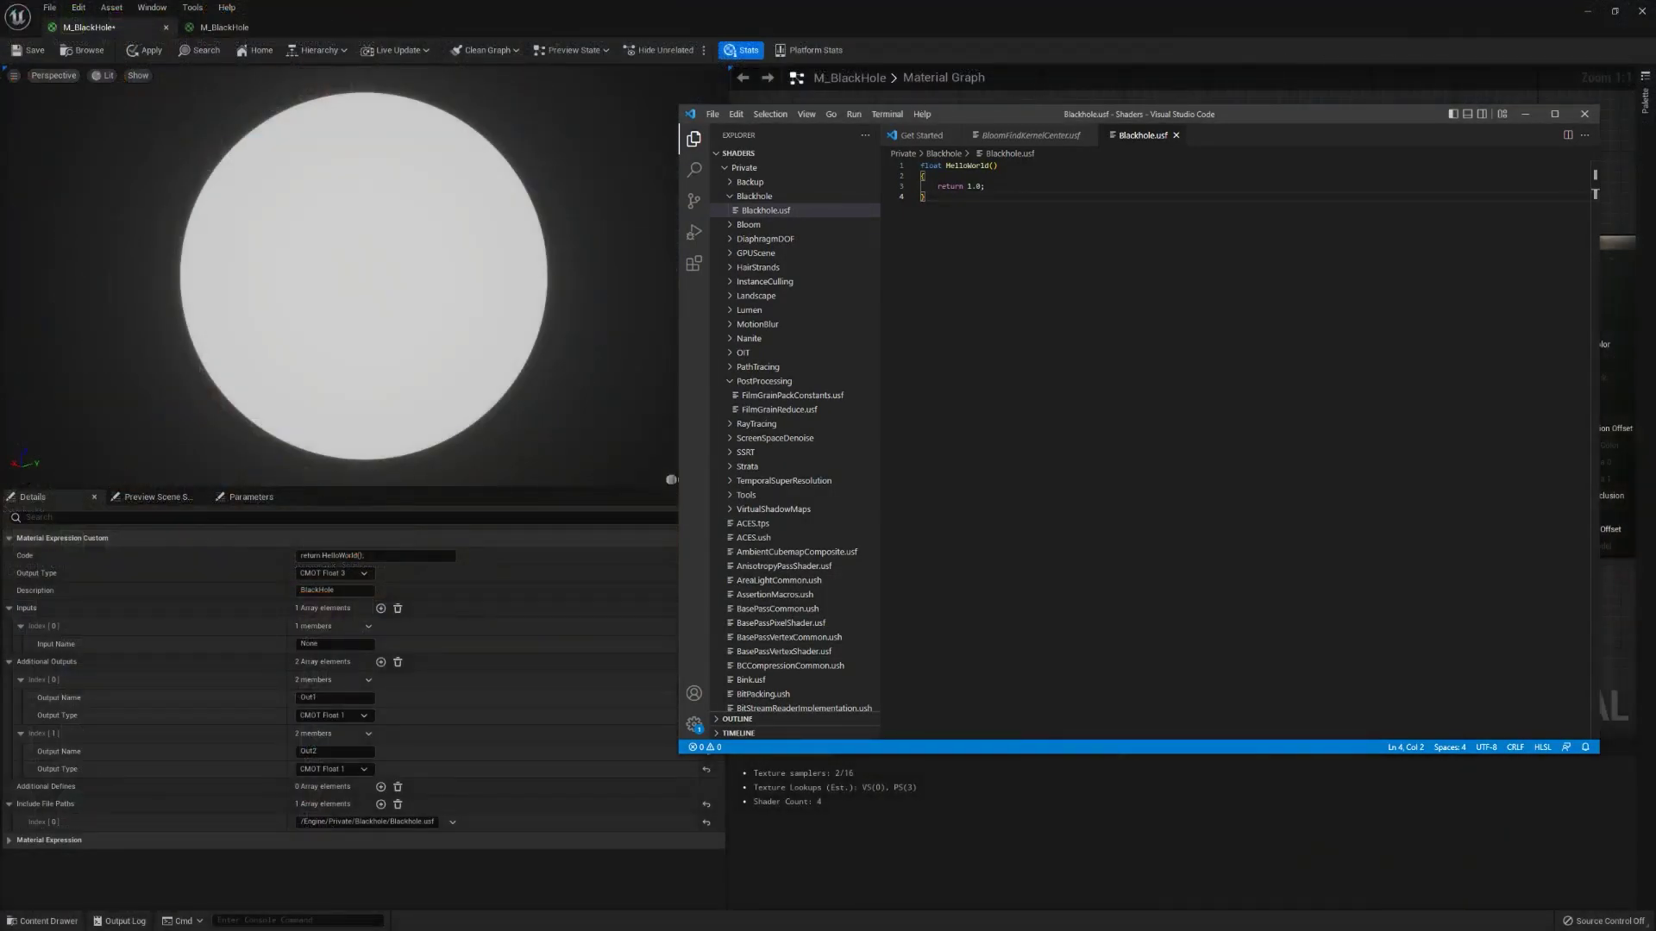
pyautogui.moveTo(679, 140); pyautogui.dragTo(766, 141)
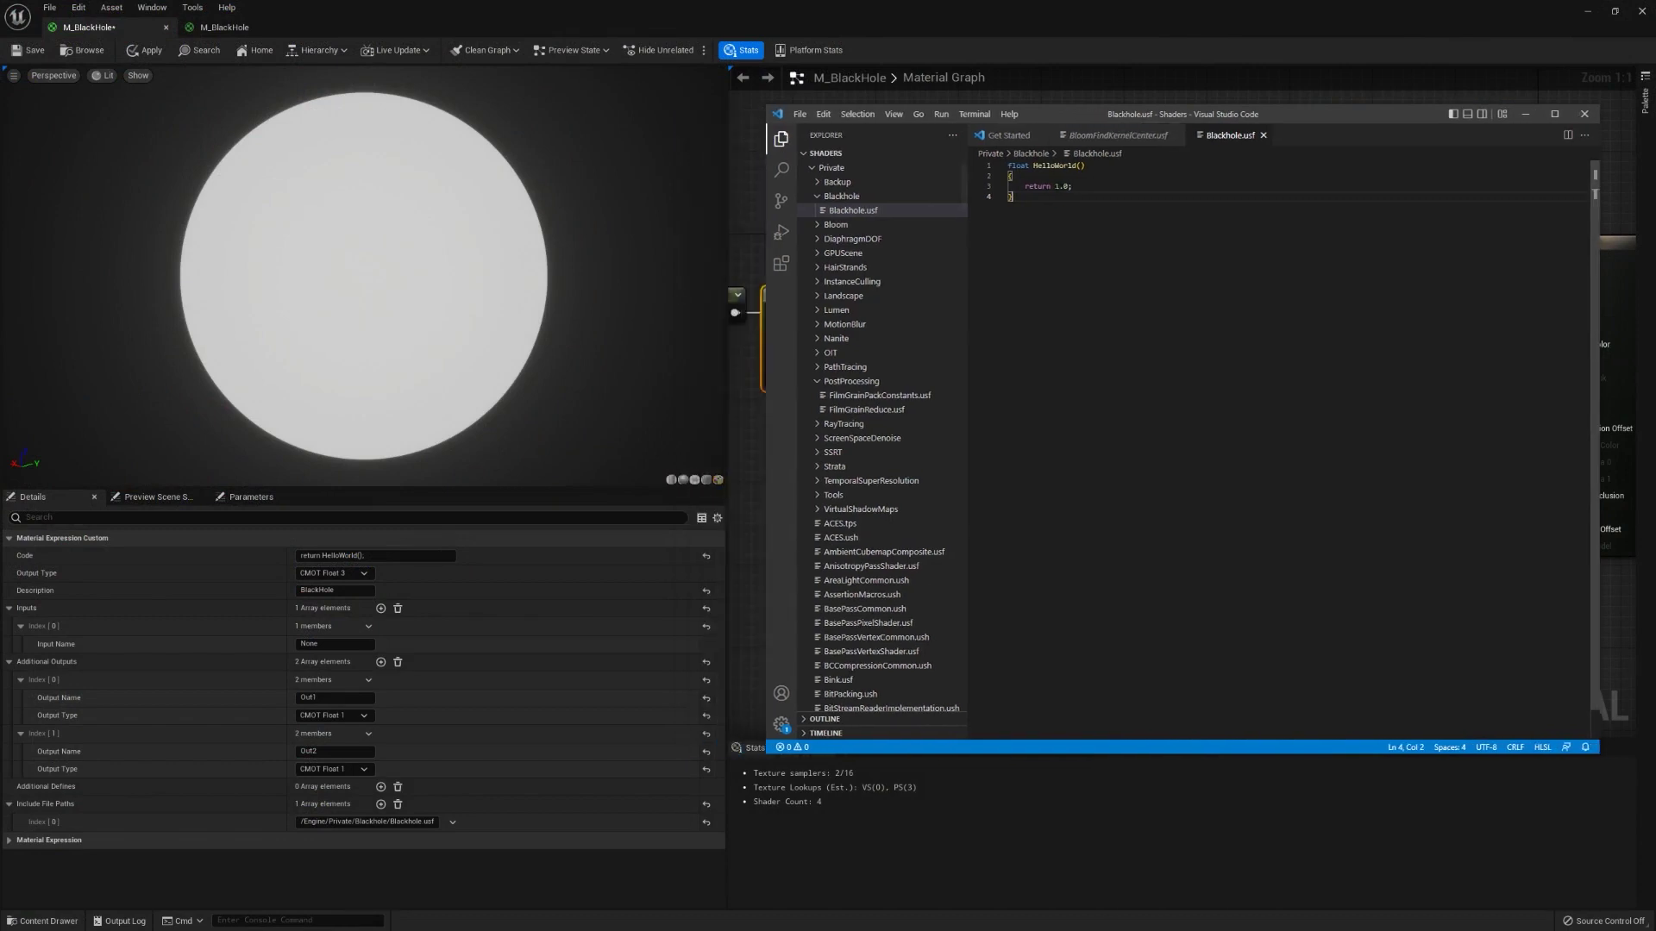
pyautogui.click(1074, 190)
pyautogui.click(1009, 198)
pyautogui.click(960, 149)
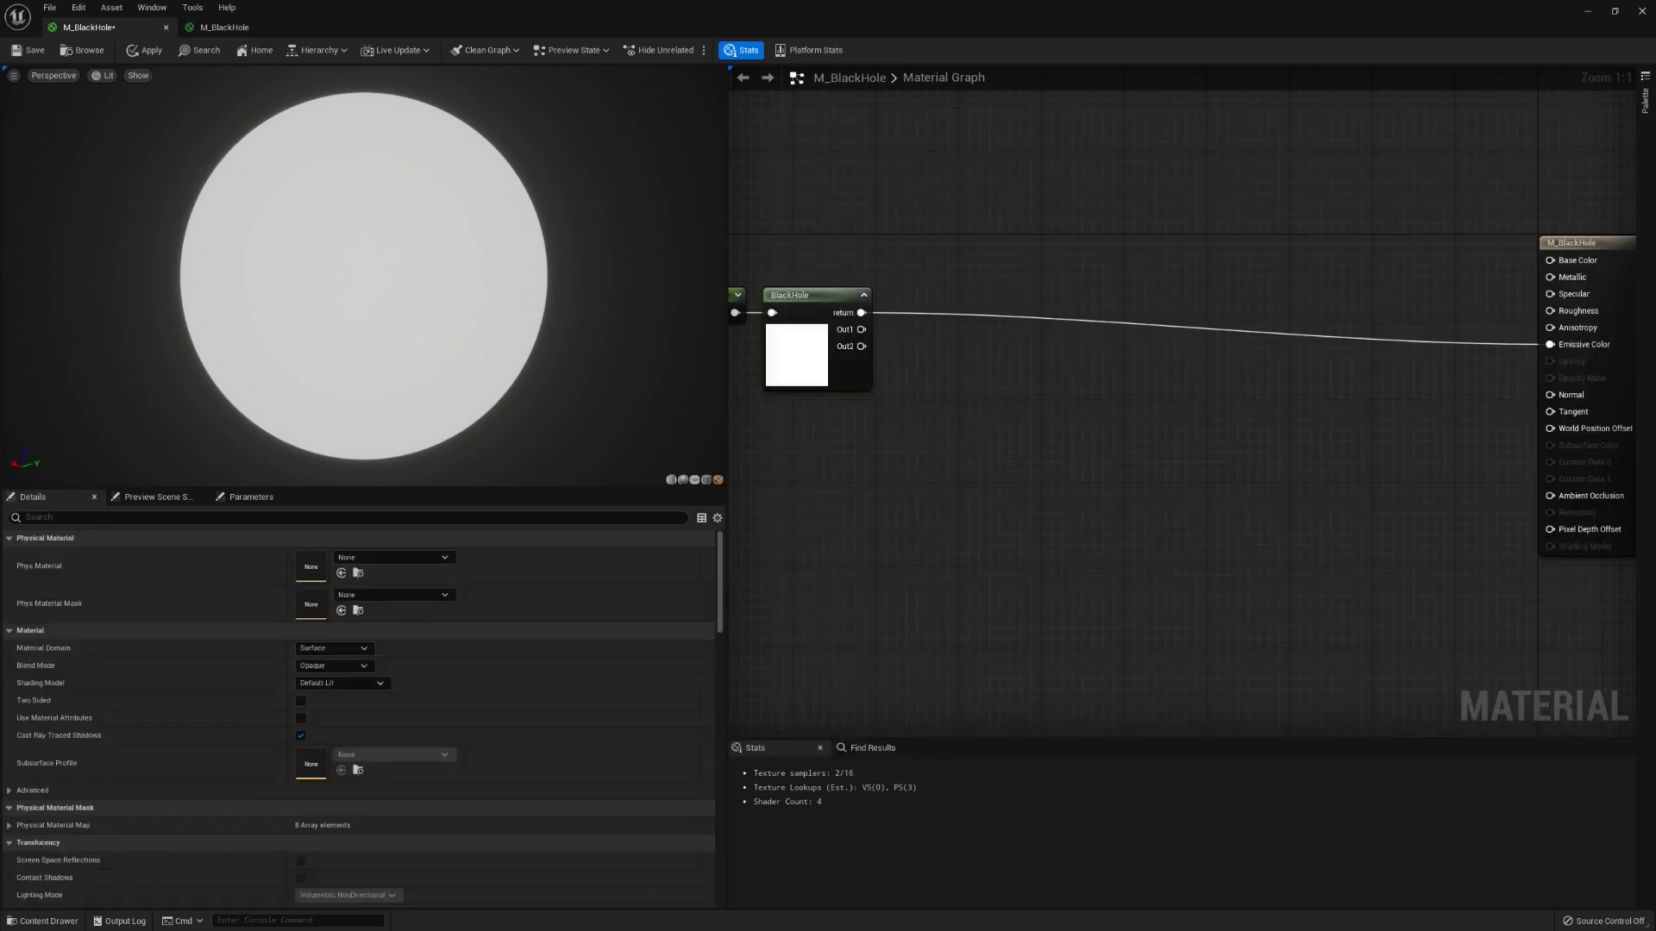
pyautogui.hotkey('alt', 'Tab')
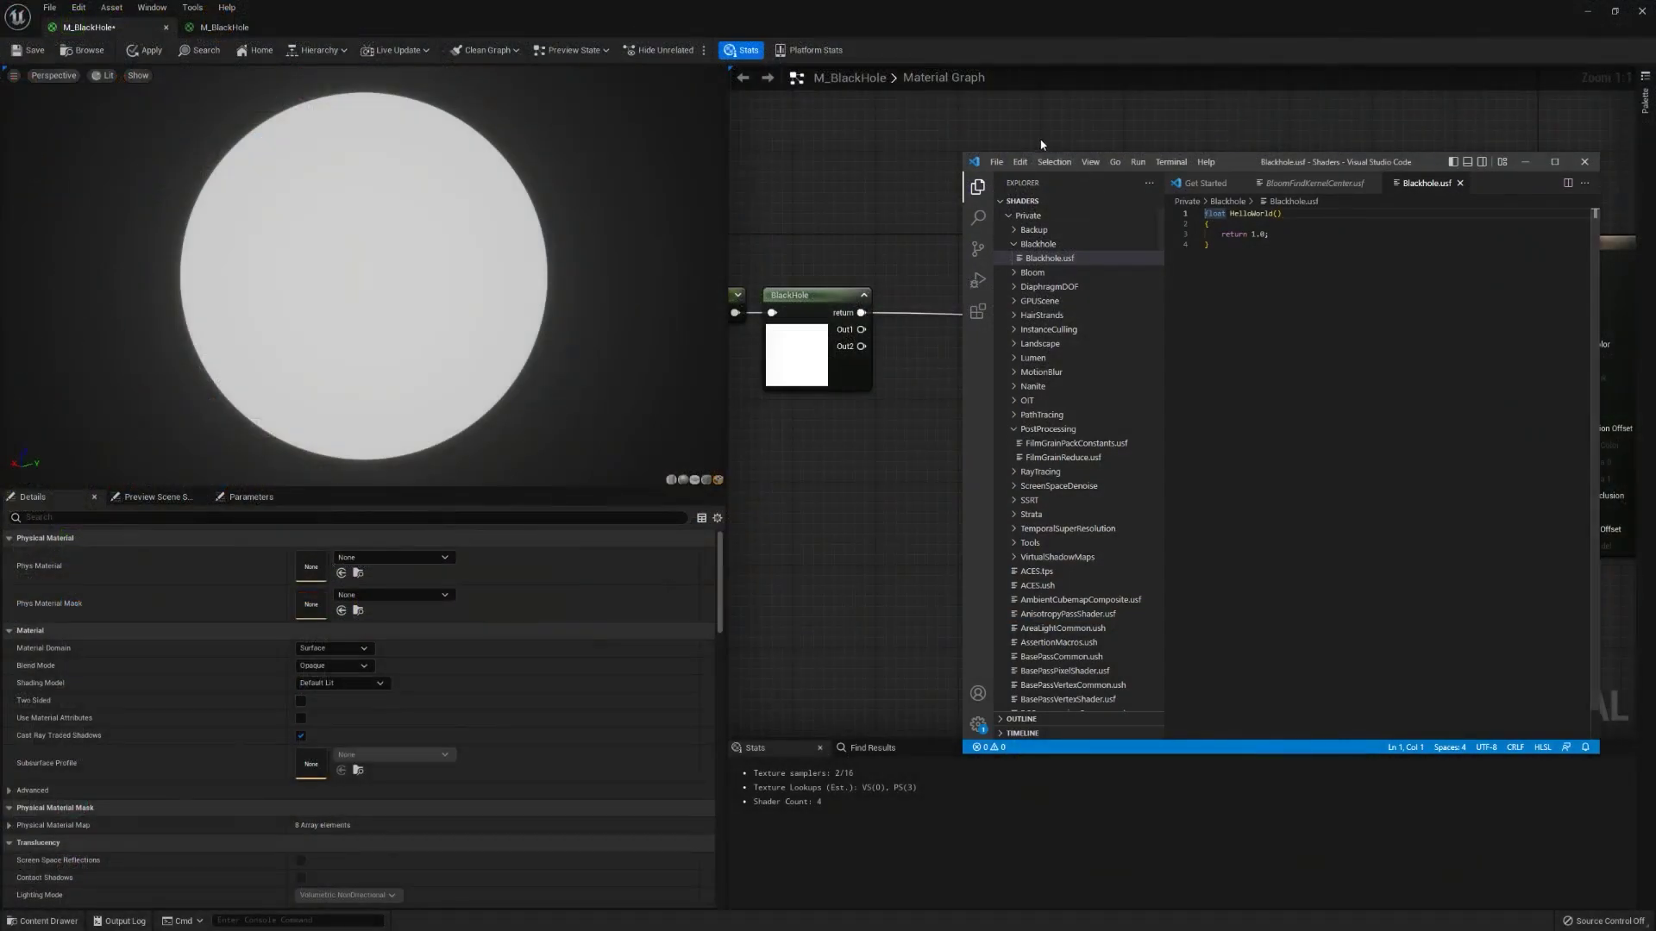
pyautogui.moveTo(958, 149); pyautogui.dragTo(877, 95)
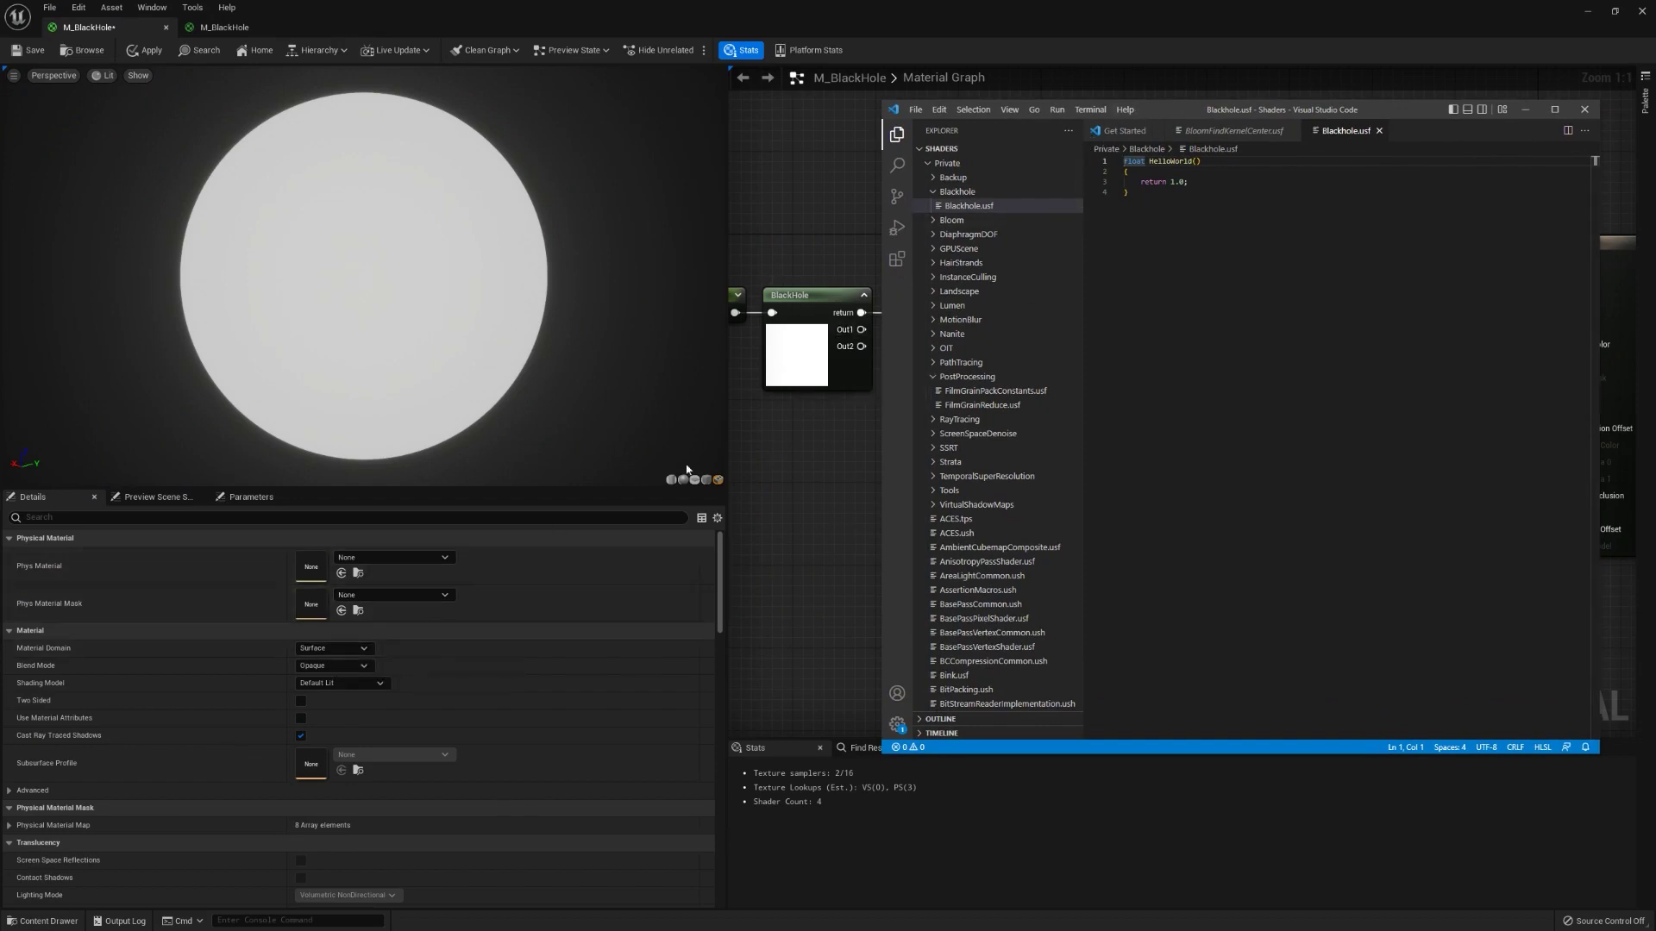
# - Create a new file named Blackhole_frag.usf in the Blackhole folder
pyautogui.click(959, 191)
pyautogui.click(1028, 150)
pyautogui.write('B')
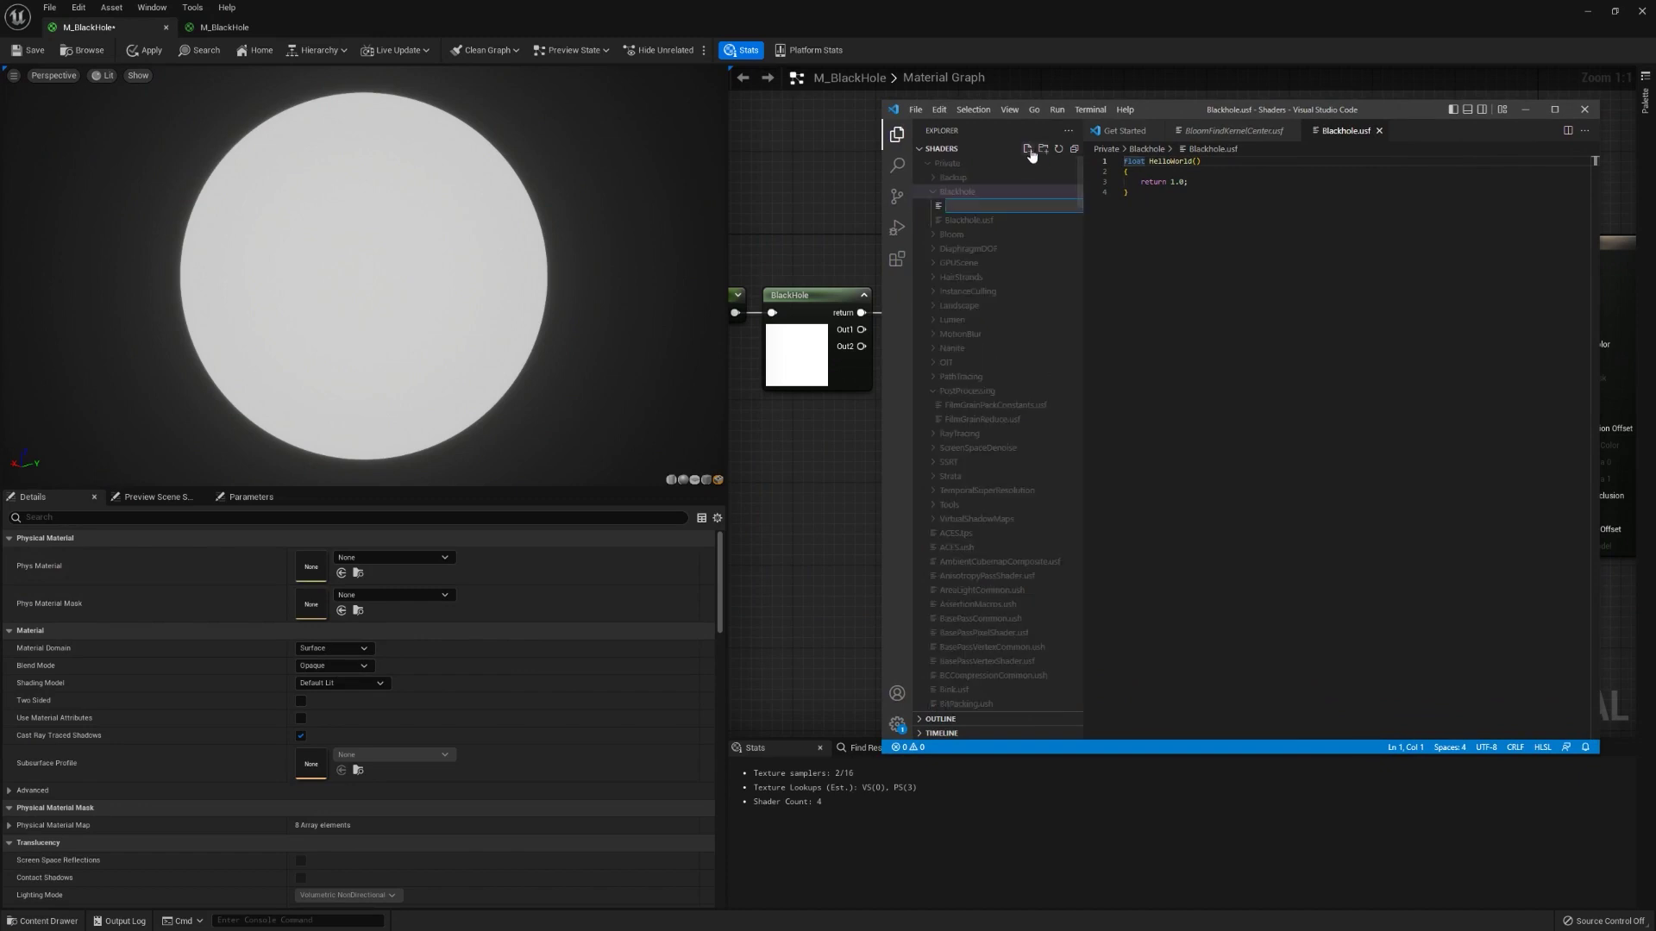
pyautogui.write('lackhole_frag.')
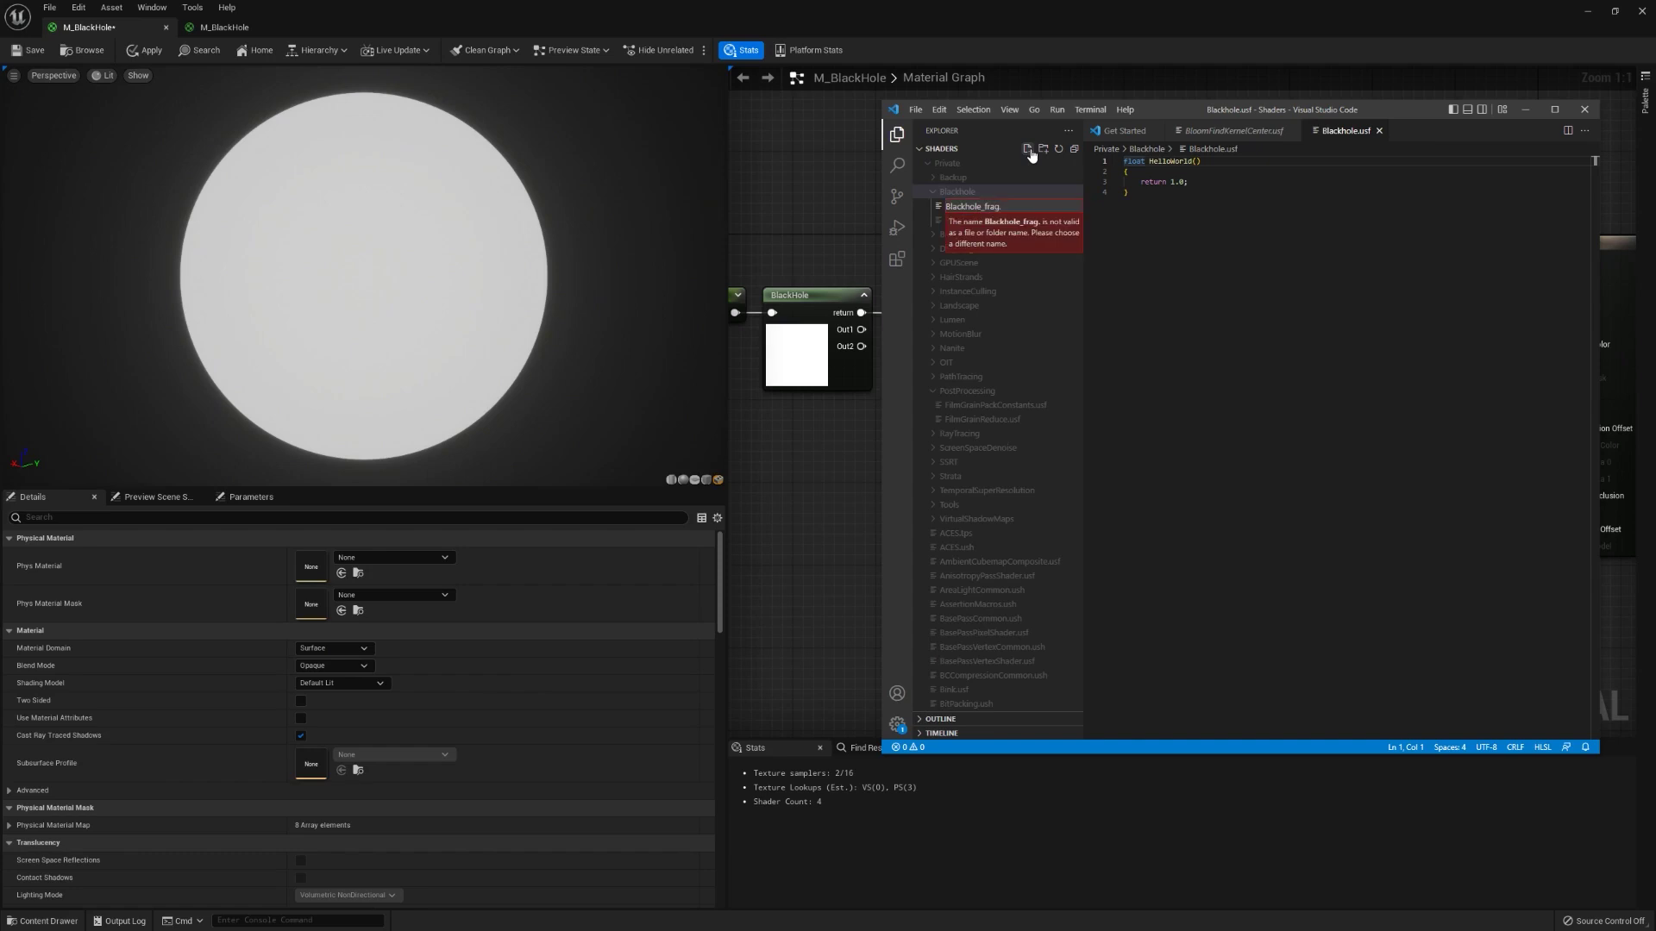
pyautogui.write('usf')
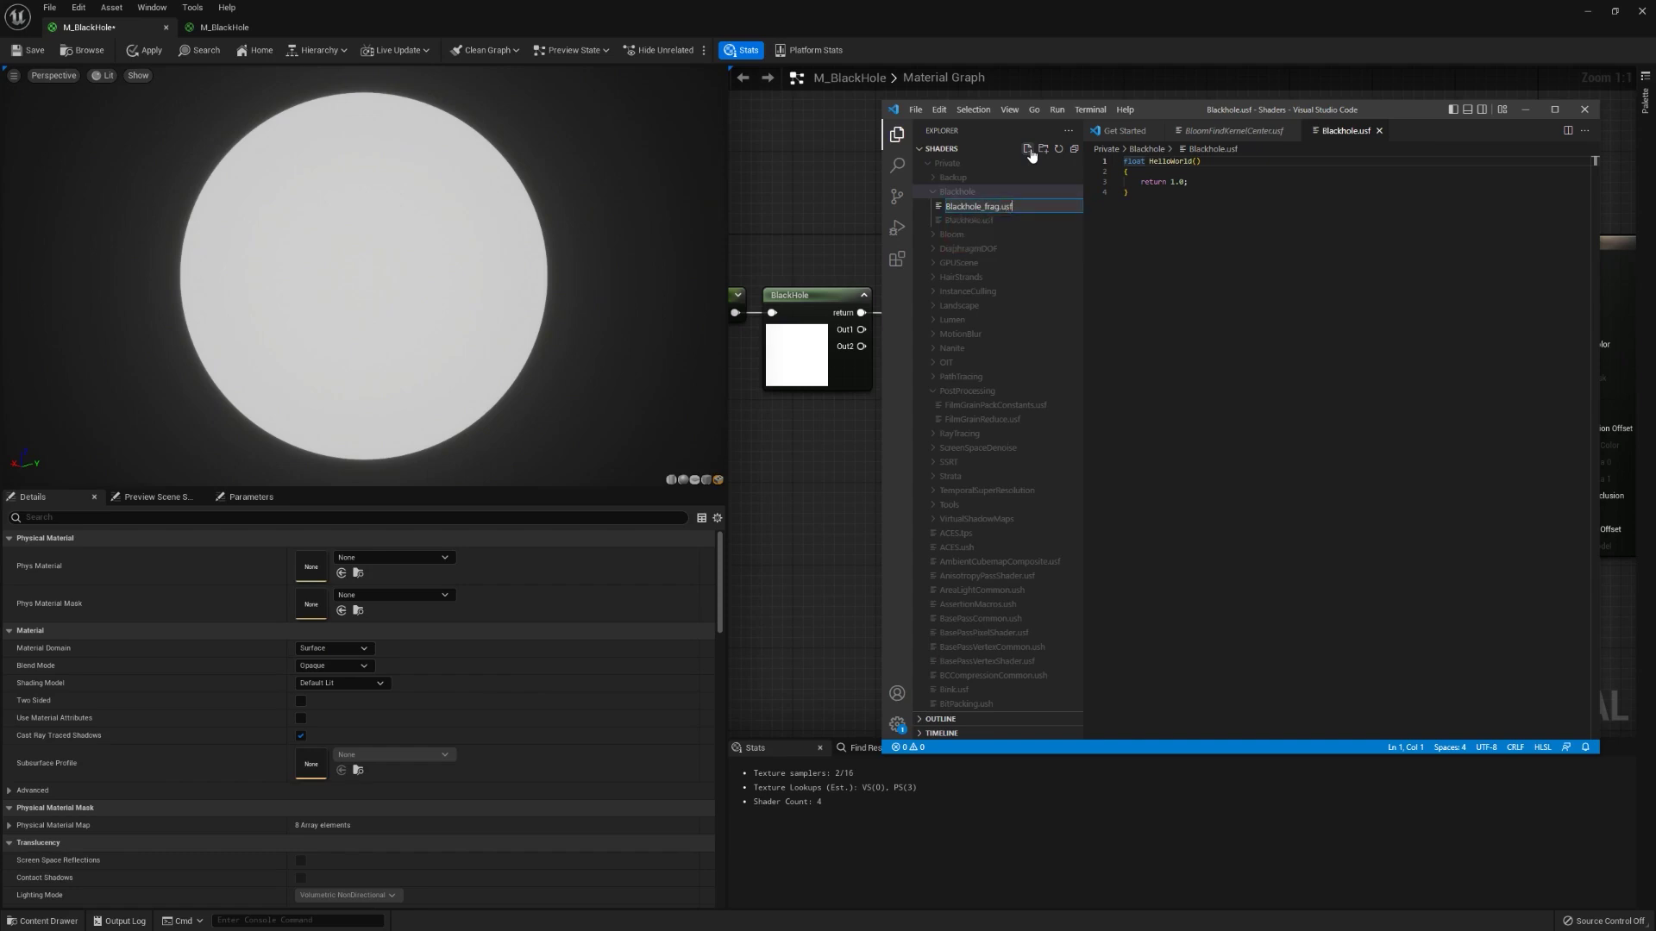
pyautogui.press('Return')
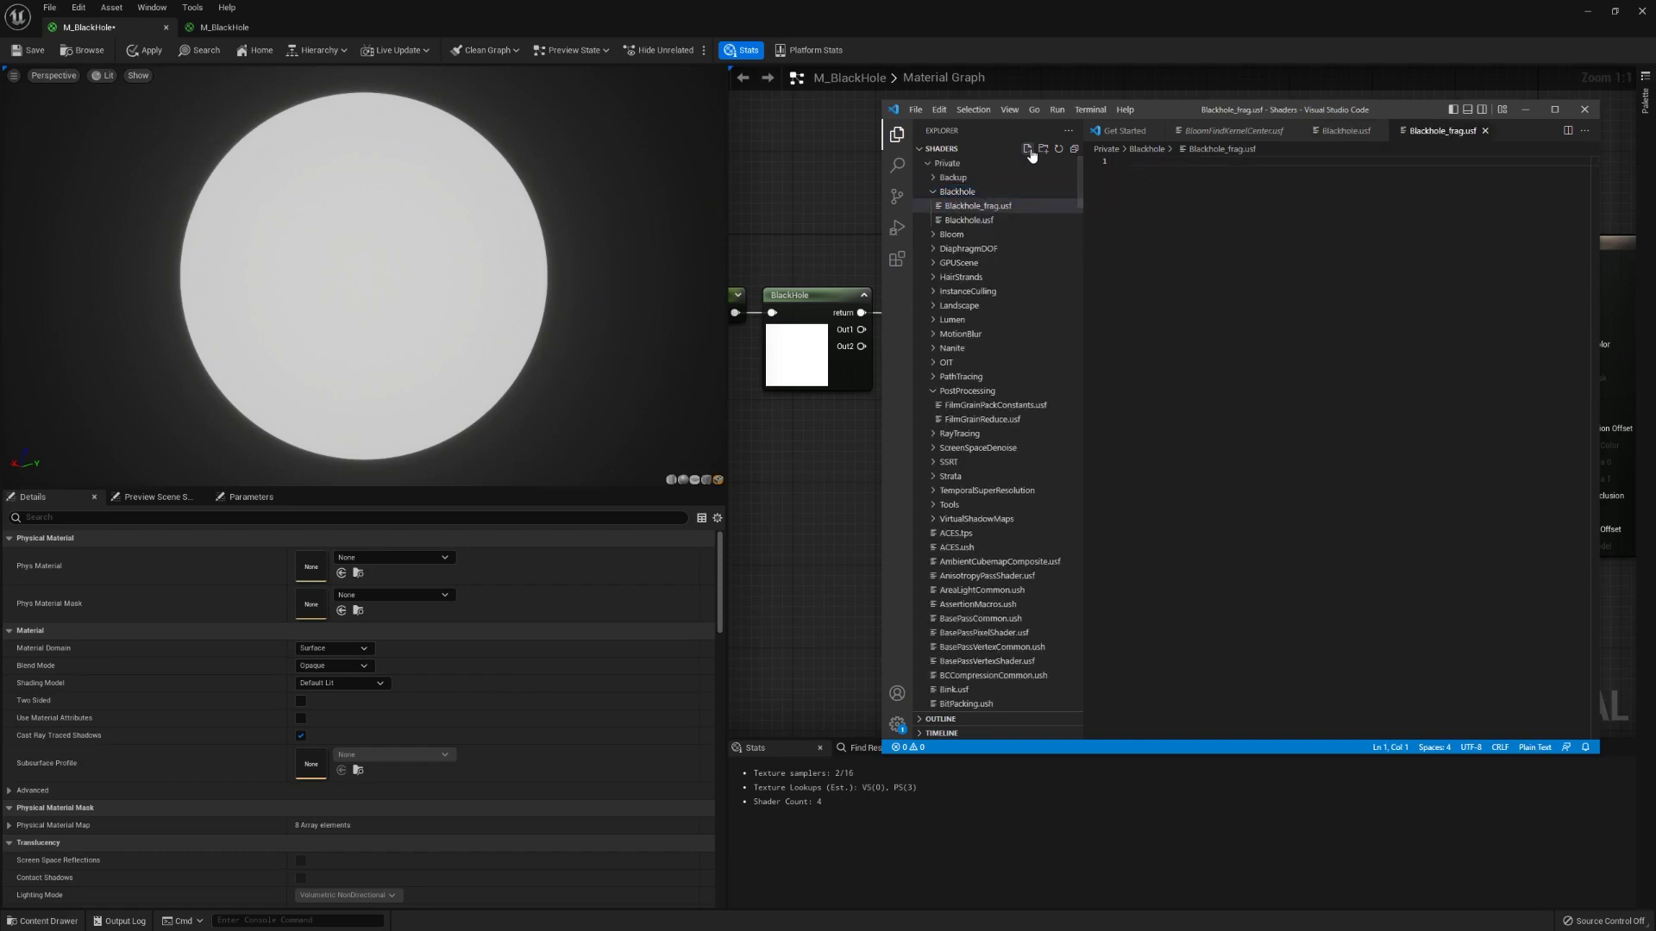
# - Copy the BlackHole node's code from Unreal Engine into the empty Blackhole_frag.usf in Visual Studio Code
pyautogui.click(828, 362)
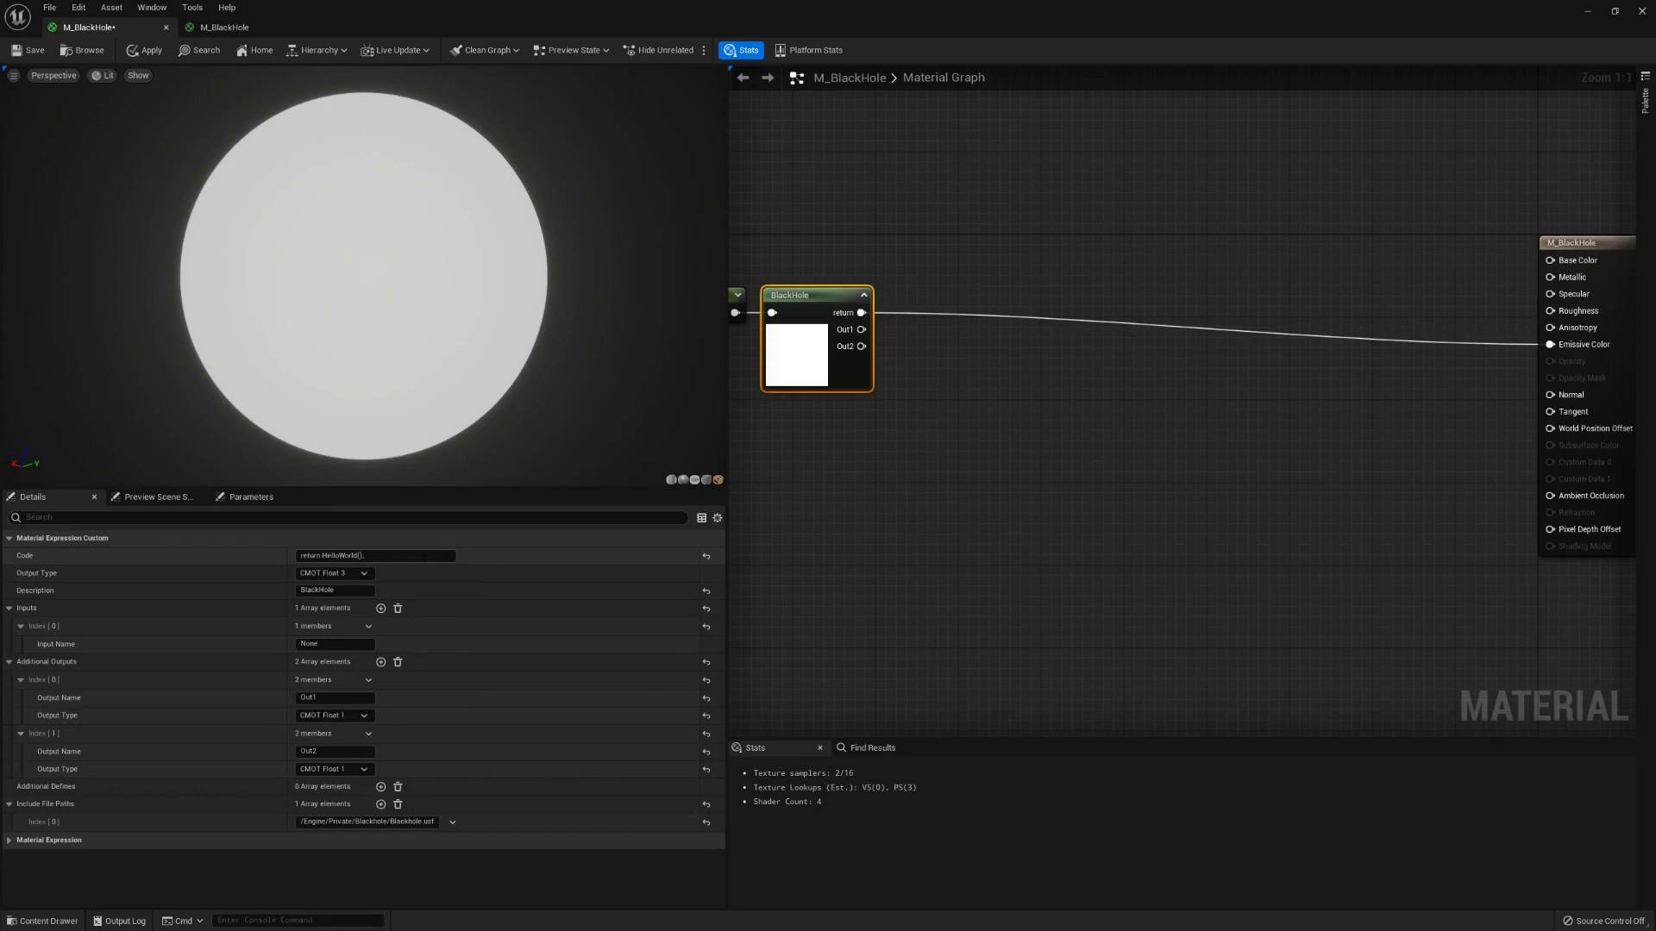
pyautogui.click(319, 556)
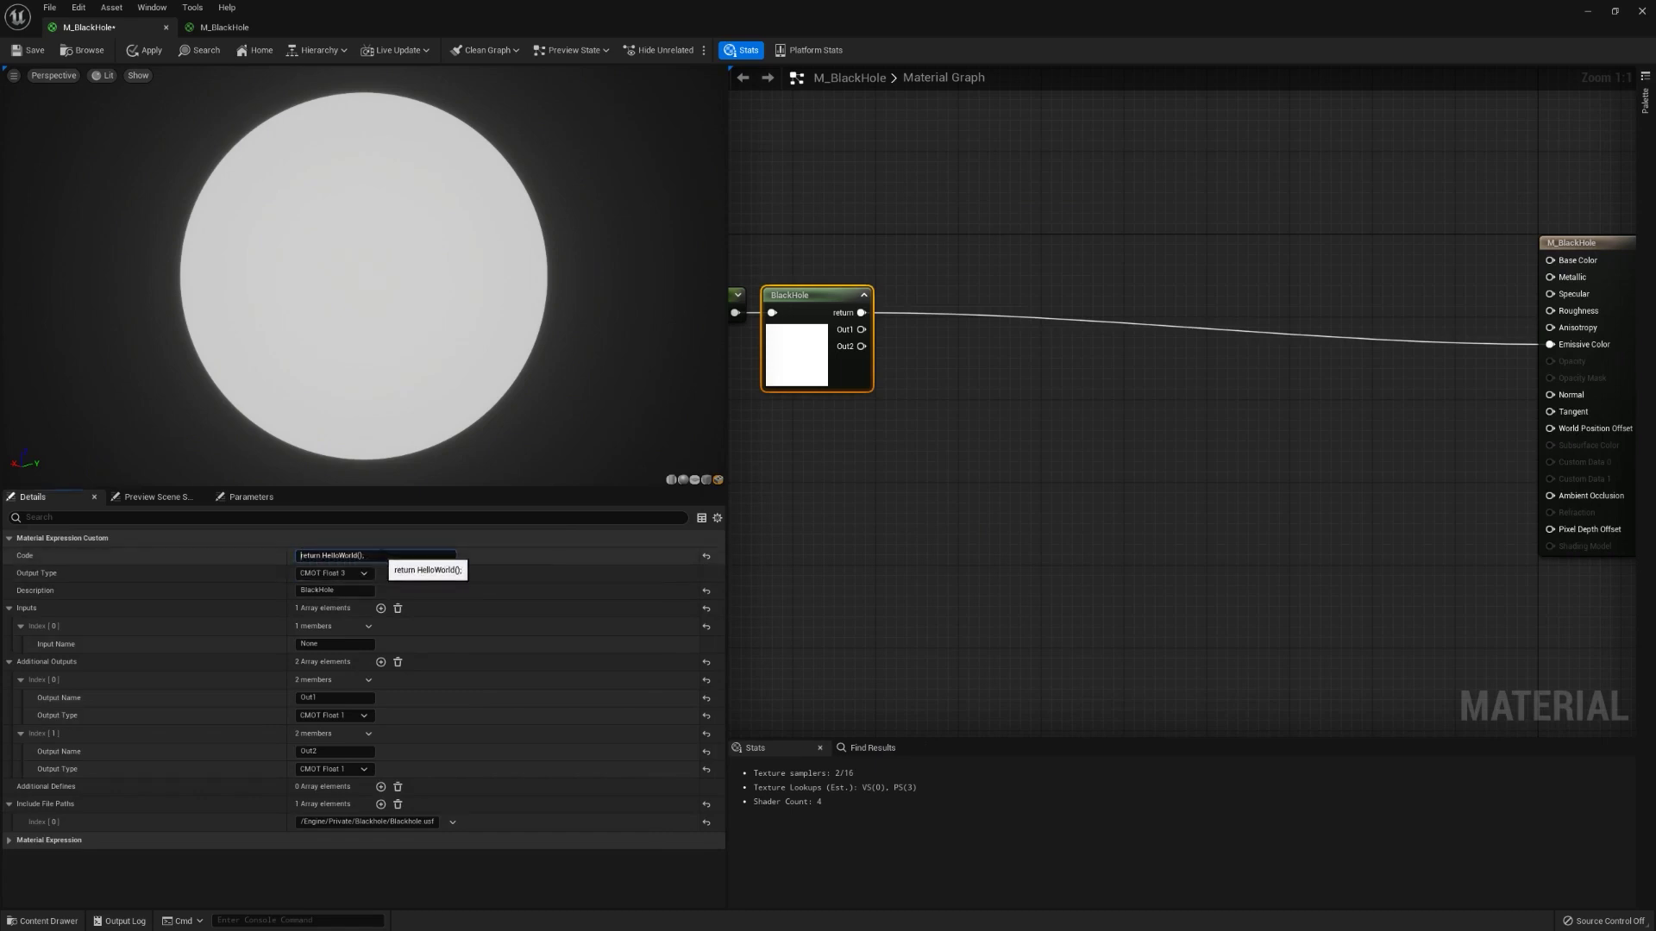
pyautogui.hotkey('ctrl', 'a')
pyautogui.hotkey('ctrl', 'c')
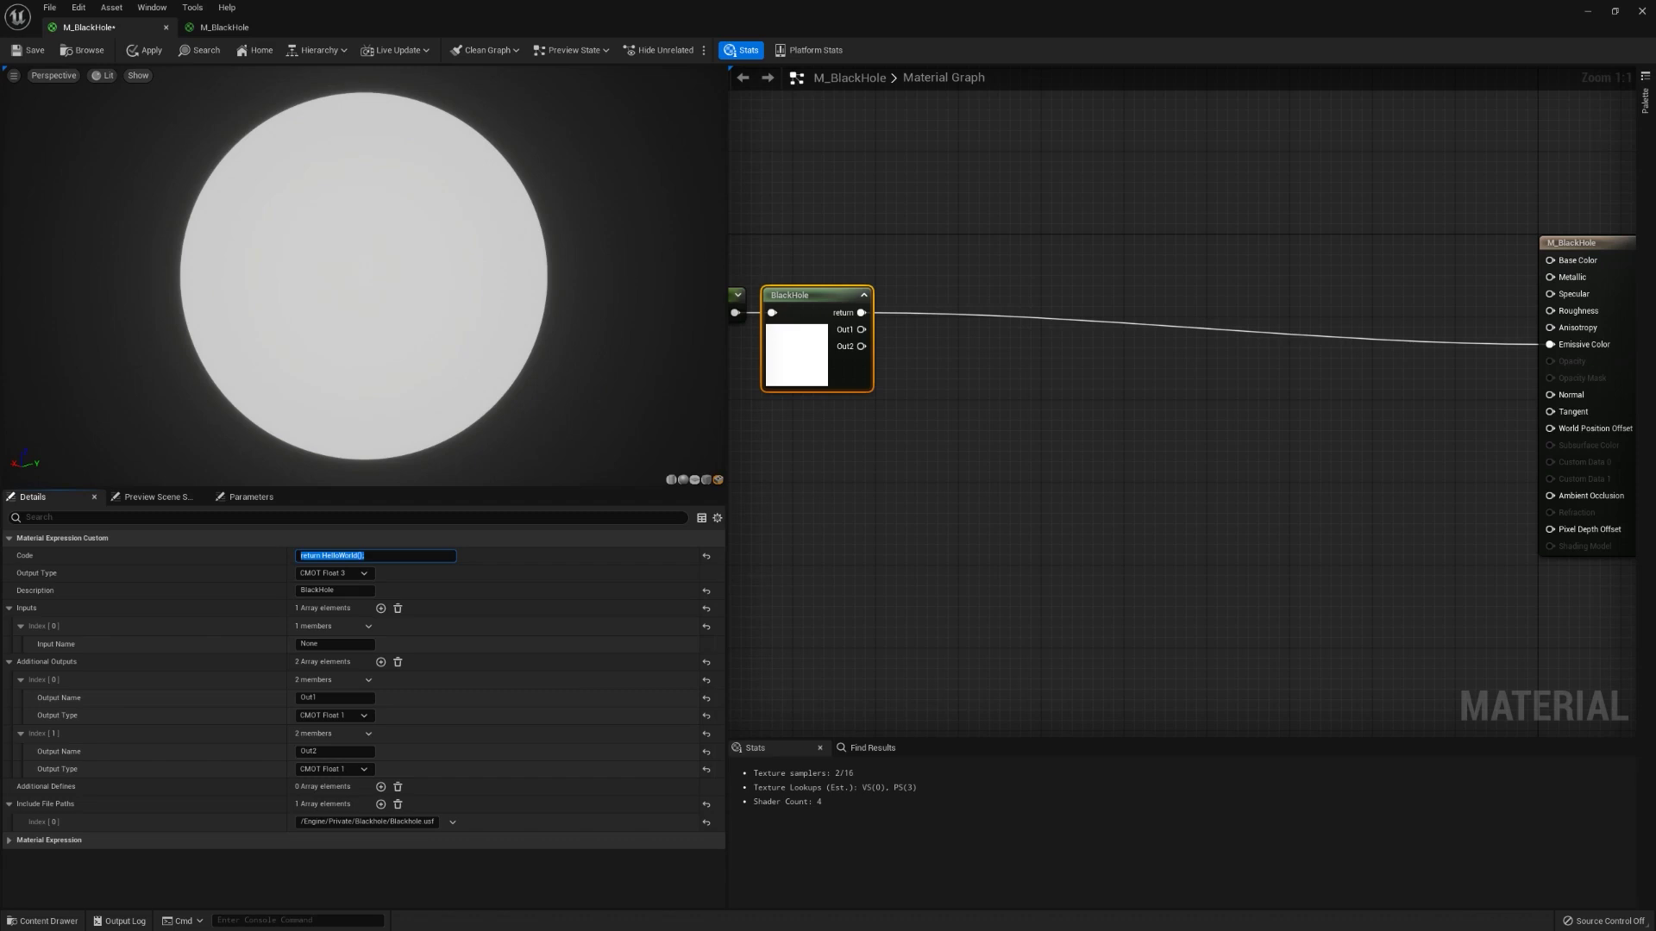
pyautogui.hotkey('alt', 'Tab')
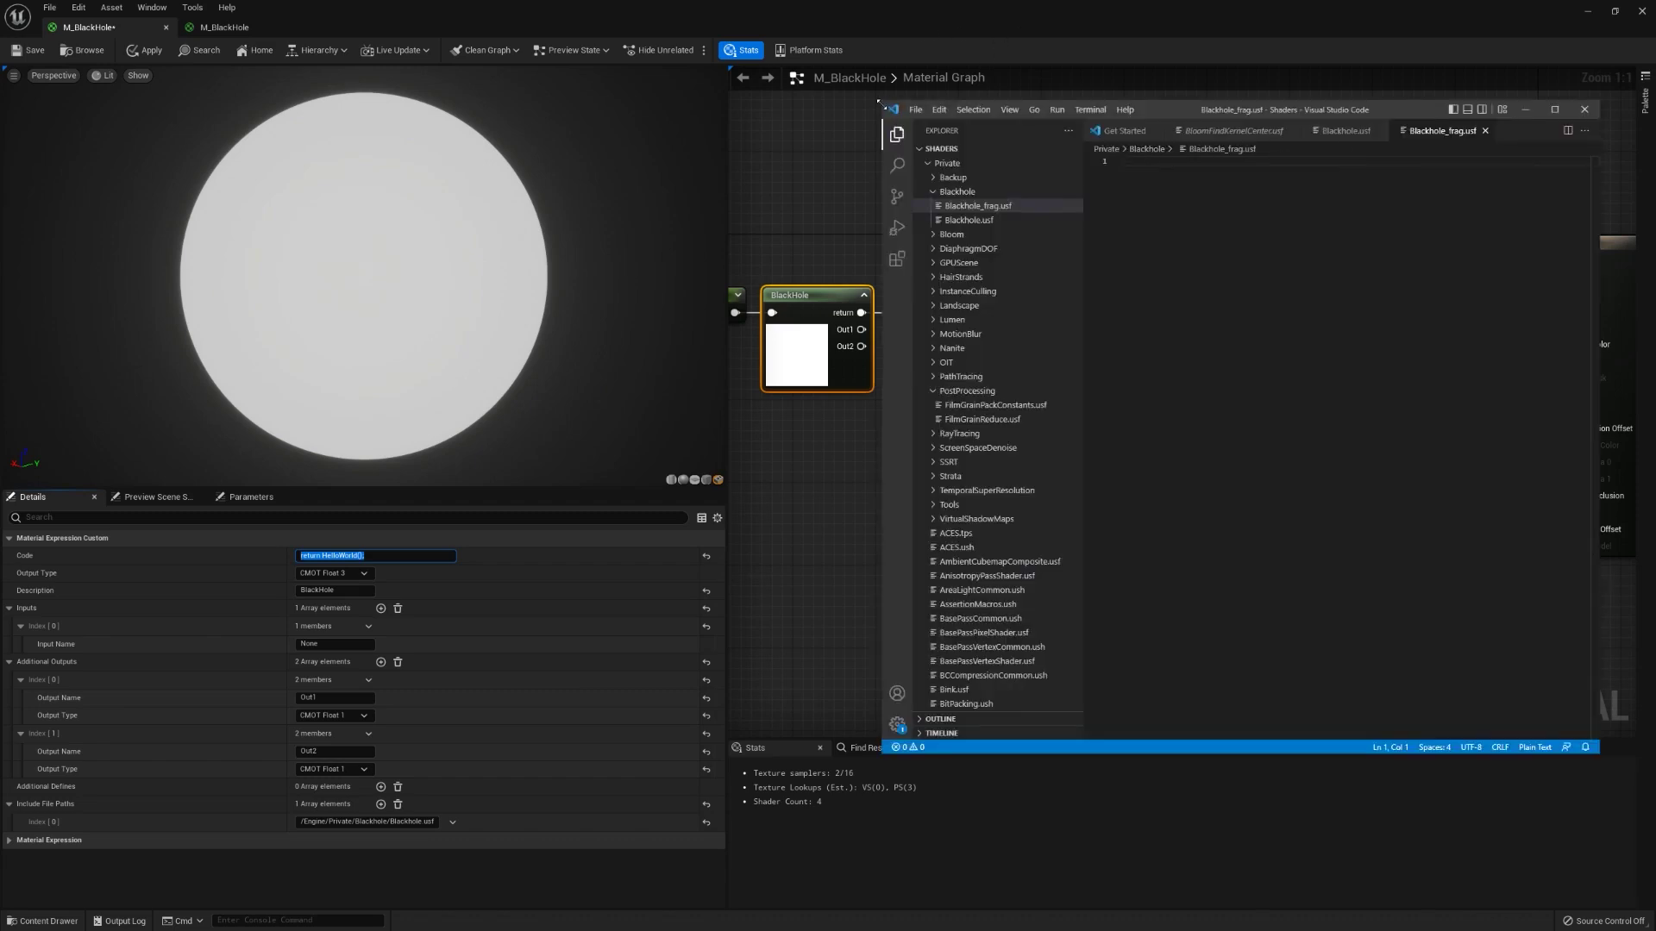
pyautogui.moveTo(879, 102); pyautogui.dragTo(757, 83)
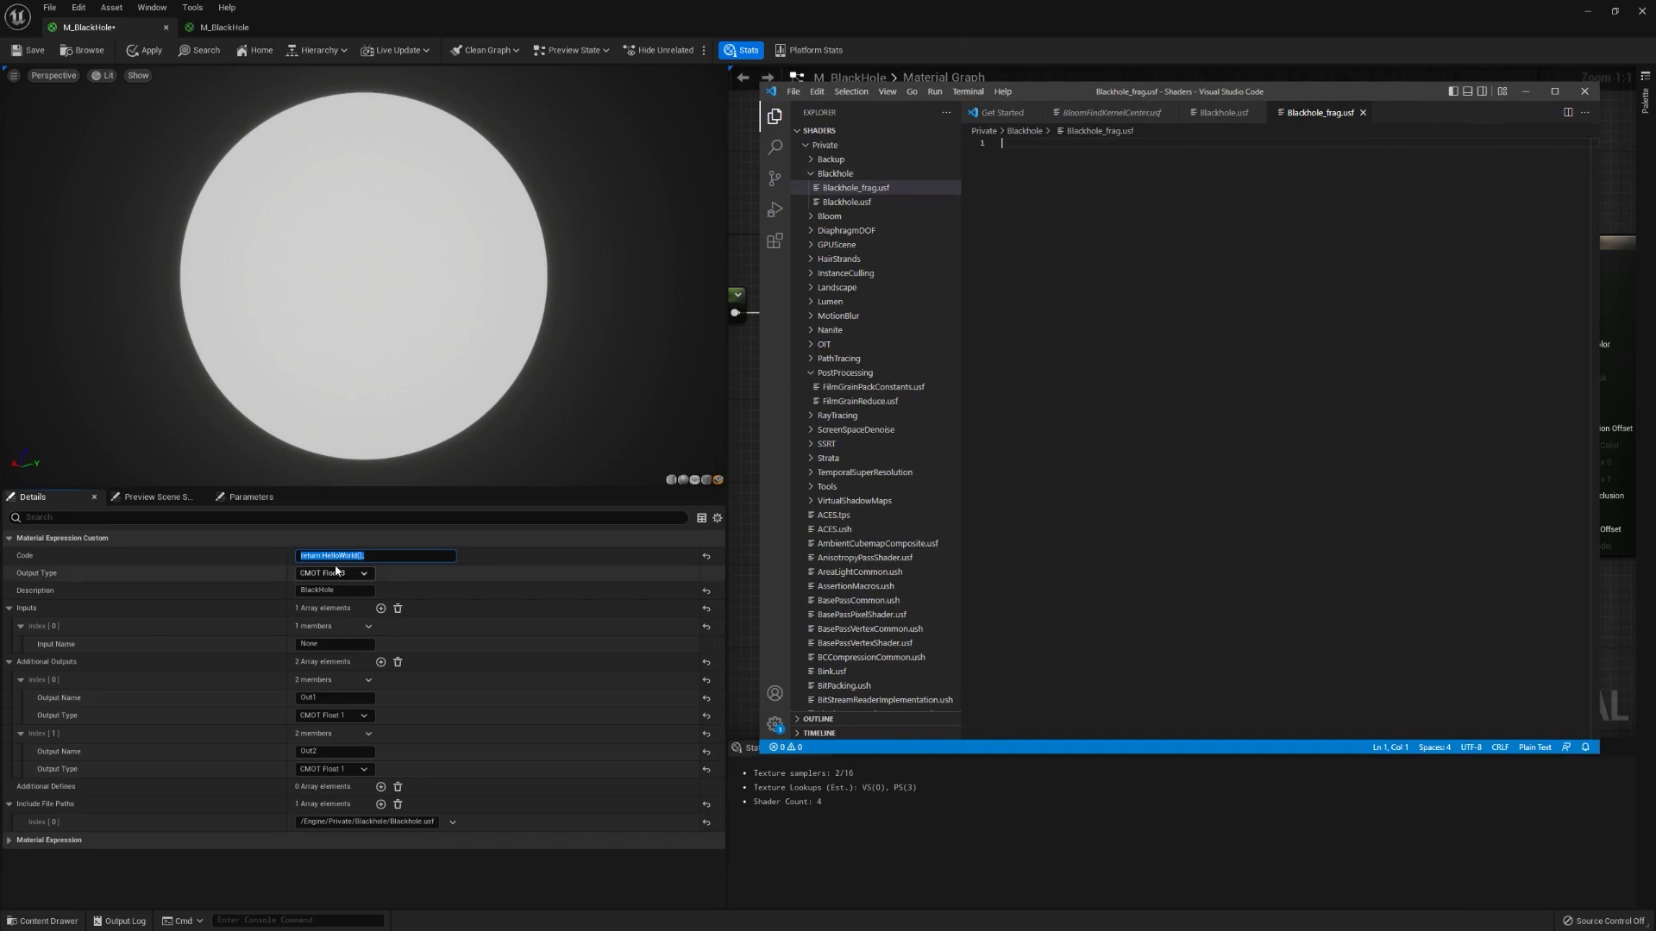
pyautogui.hotkey('ctrl', 'v')
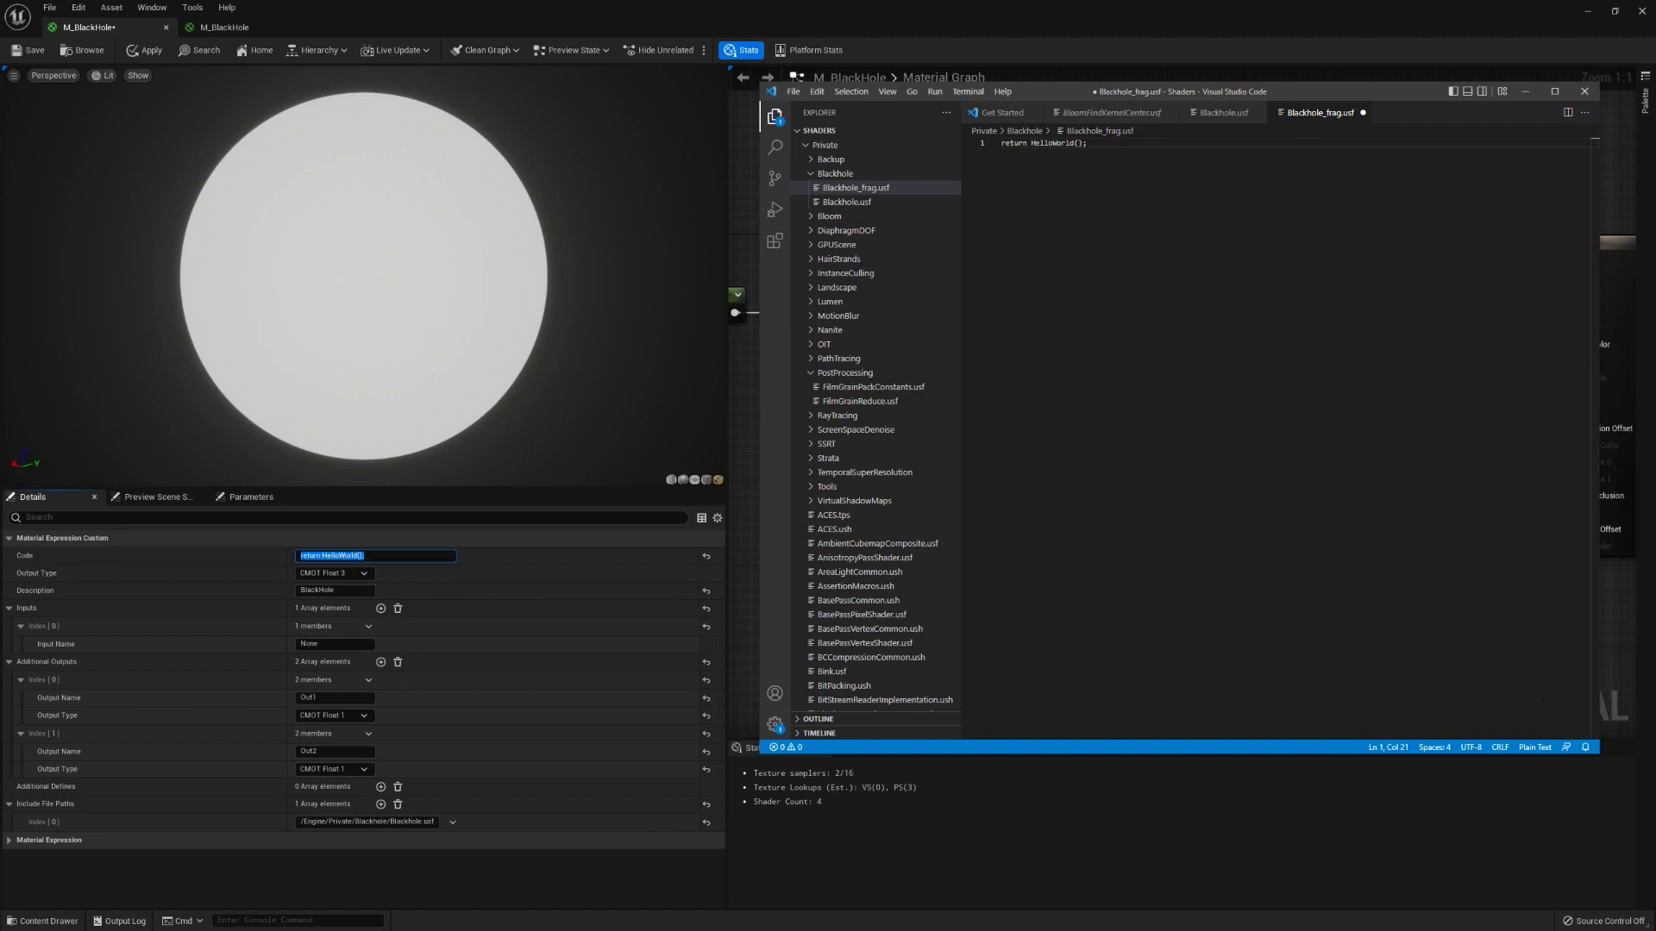
# - Set the language mode of Blackhole_frag.usf to HLSL and select the file's whole content
pyautogui.click(1534, 746)
pyautogui.scroll(-3, 1121, 358)
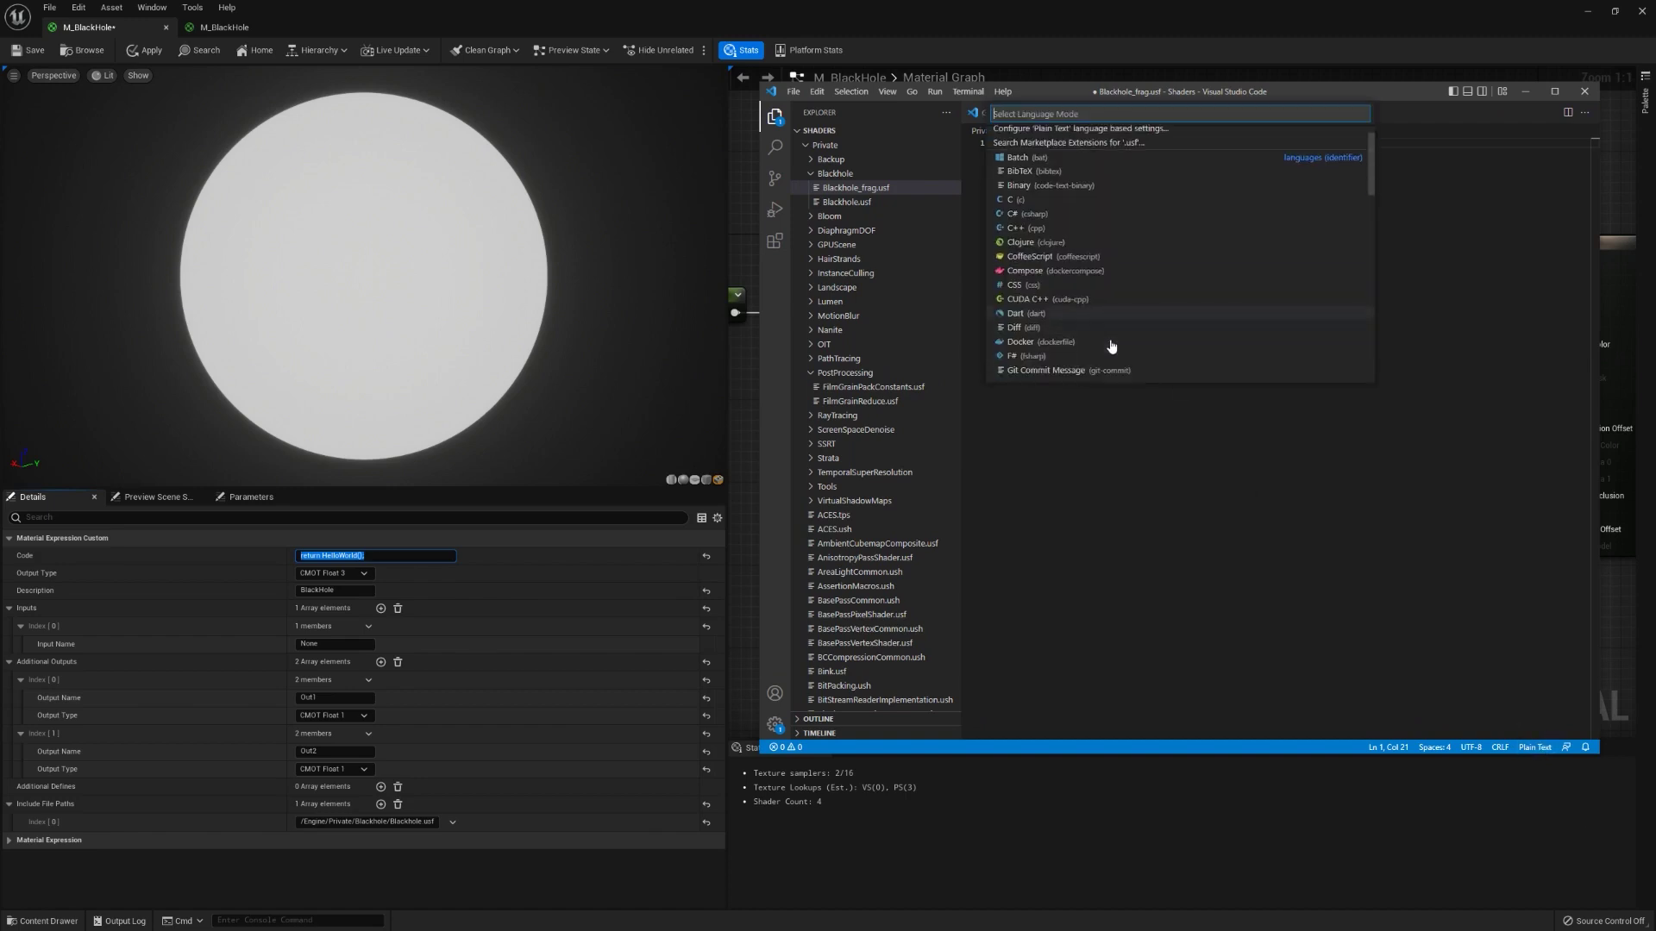
pyautogui.click(1077, 345)
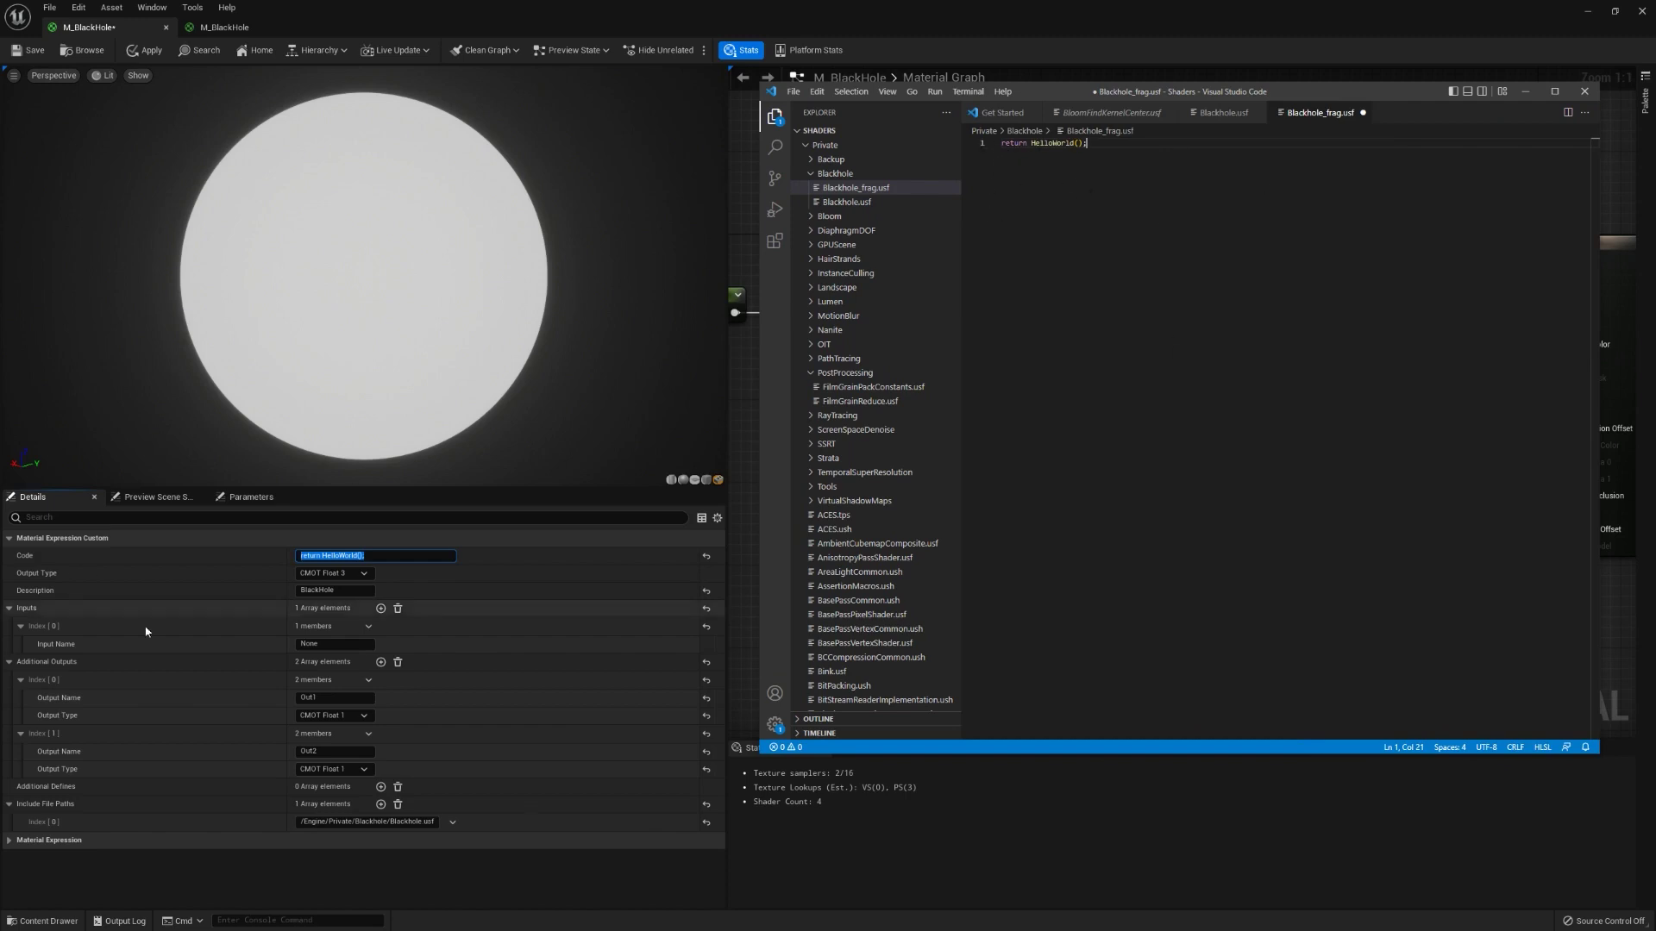
pyautogui.hotkey('ctrl', 'a')
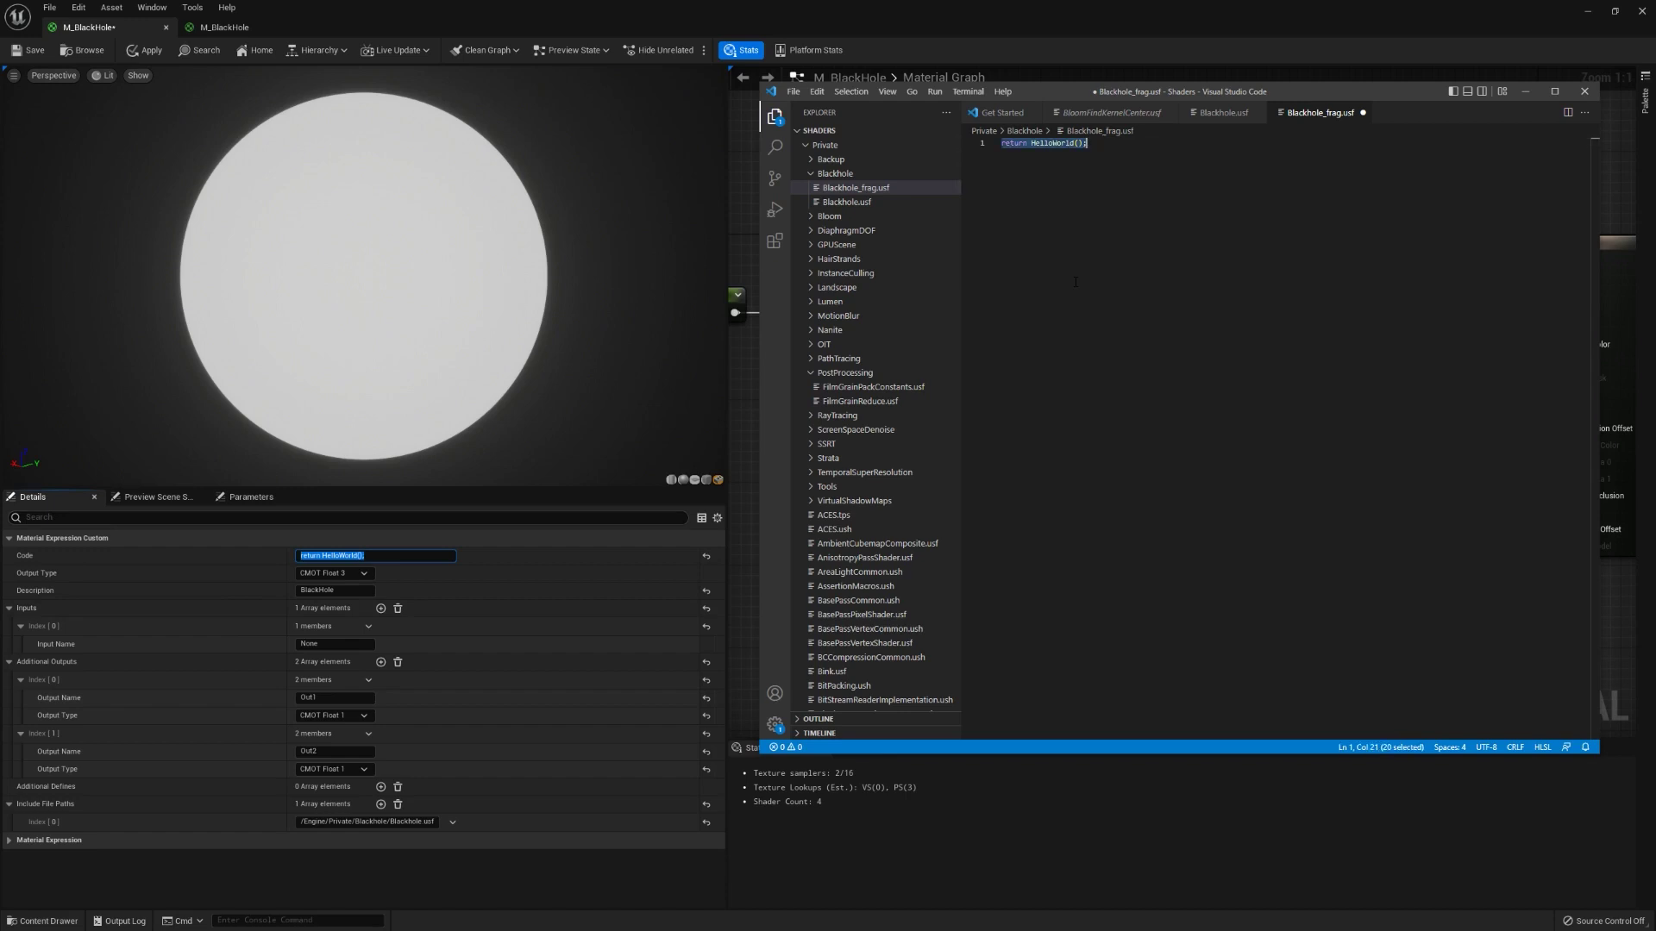
# - Return to Unreal Engine and remove all additional outputs from the BlackHole node
pyautogui.click(376, 557)
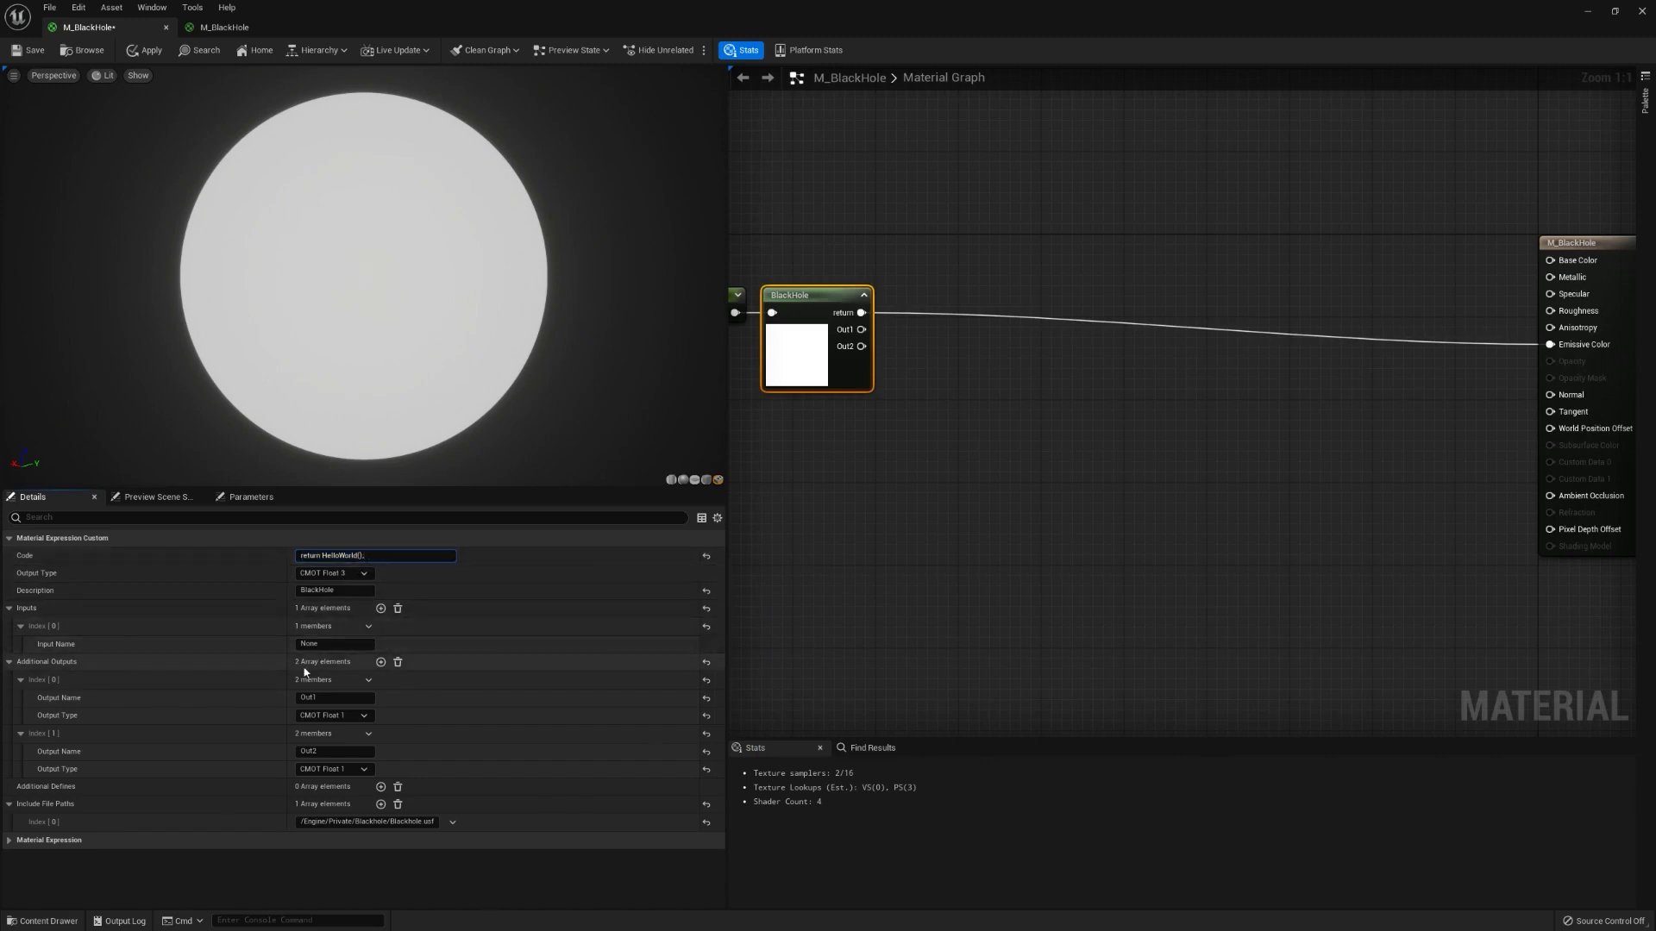
pyautogui.click(399, 664)
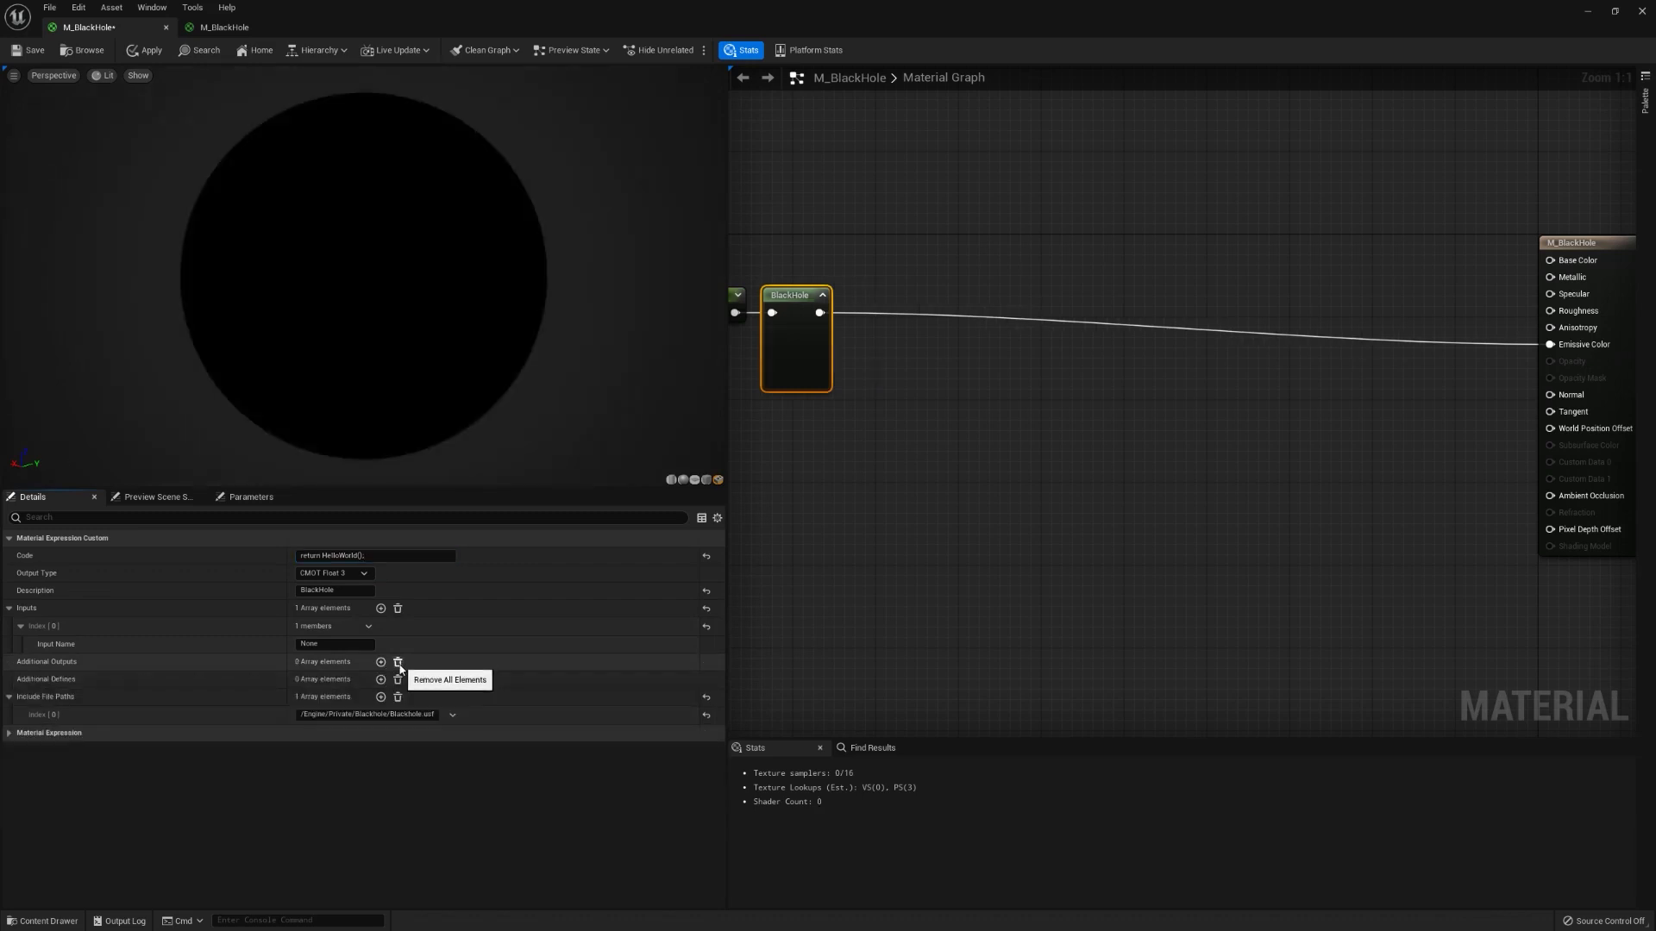